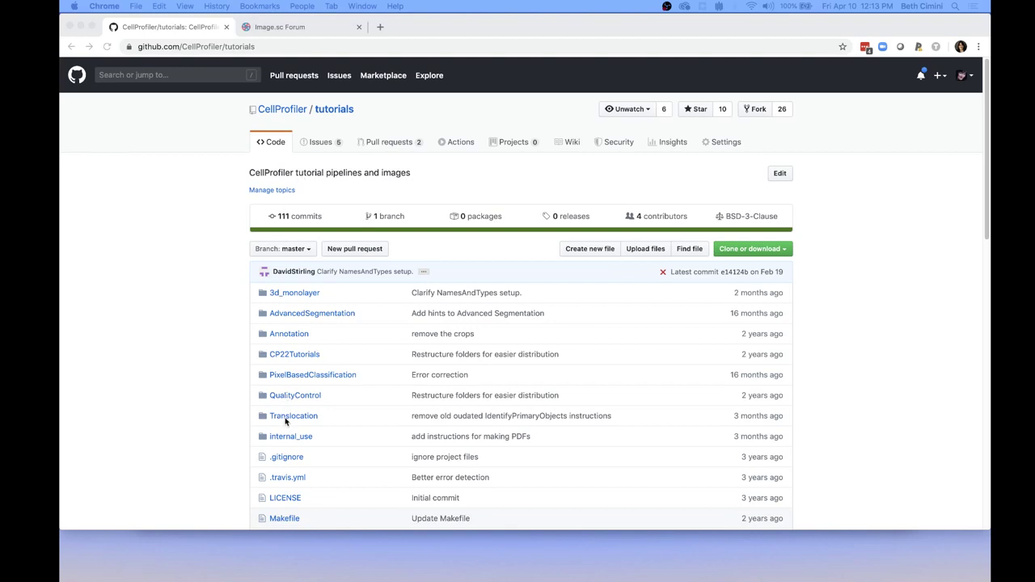
Open the Translocation folder of the CellProfiler tutorials repository and put the browser window away
left_click(286, 418)
left_click(286, 418)
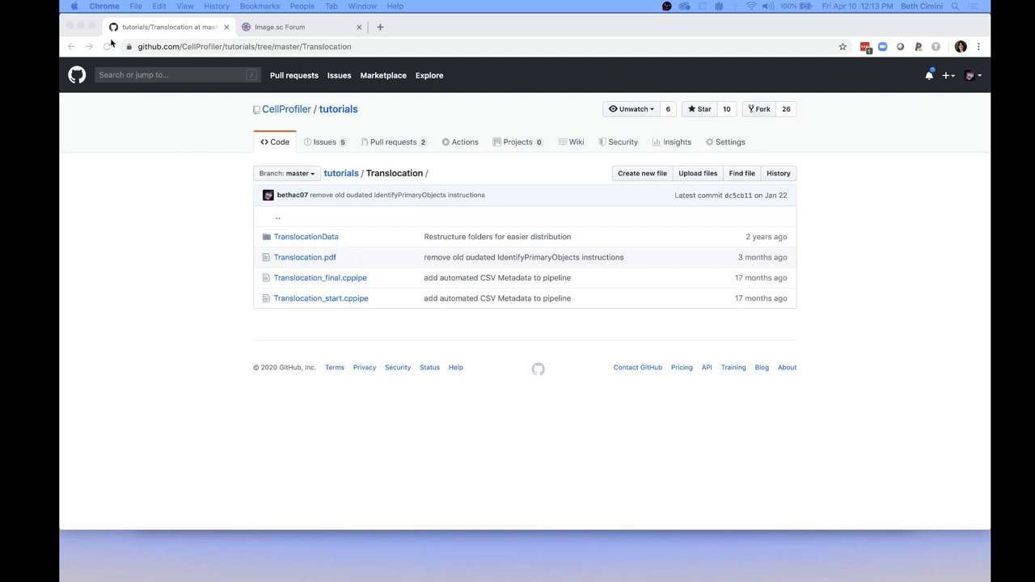
left_click(80, 26)
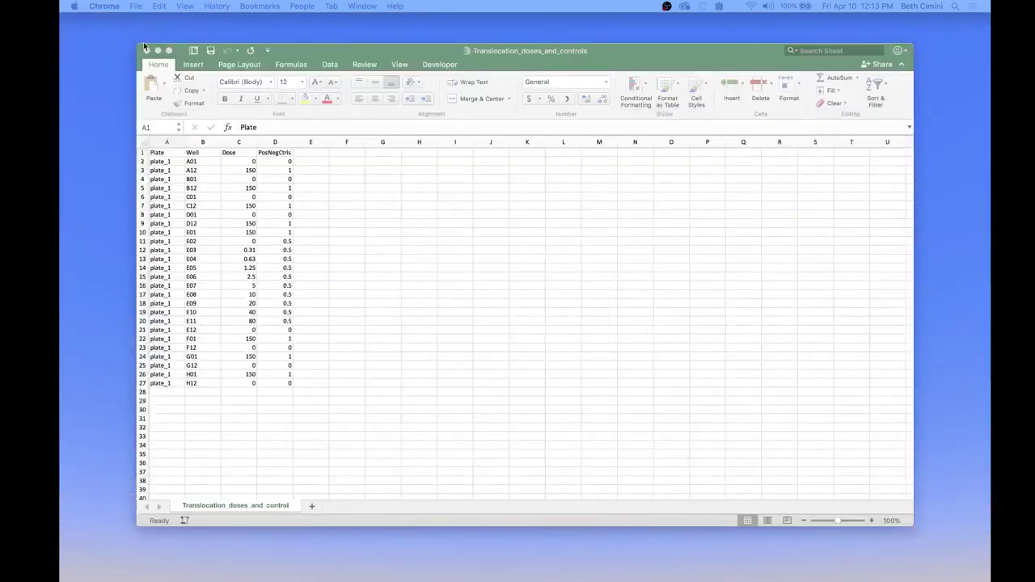
Arrange the doses spreadsheet, the Translocation folder window and the CellProfiler window so the folder and CellProfiler can be used together
left_click_drag(293, 48, 292, 120)
left_click(445, 93)
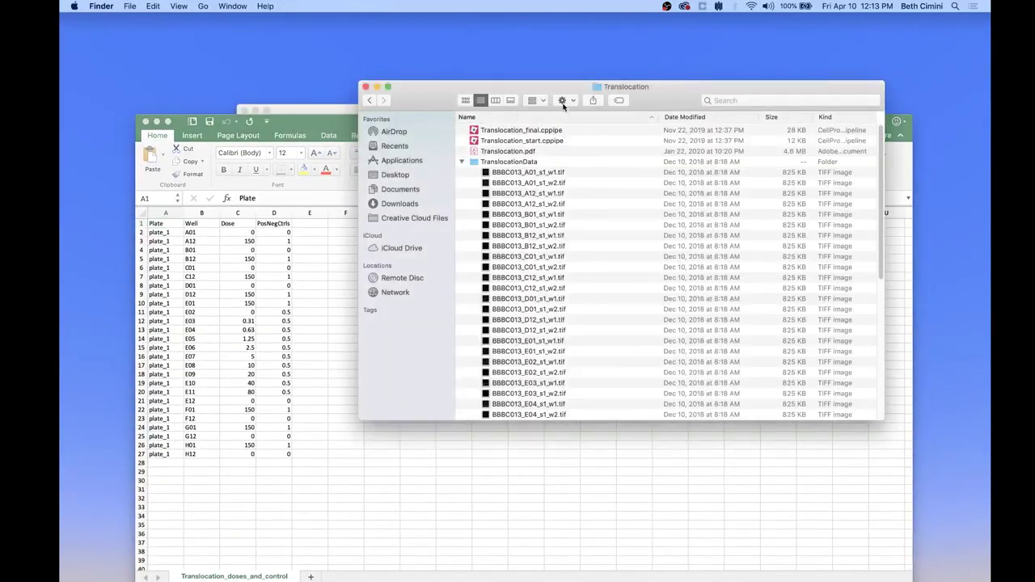
left_click_drag(547, 90, 647, 91)
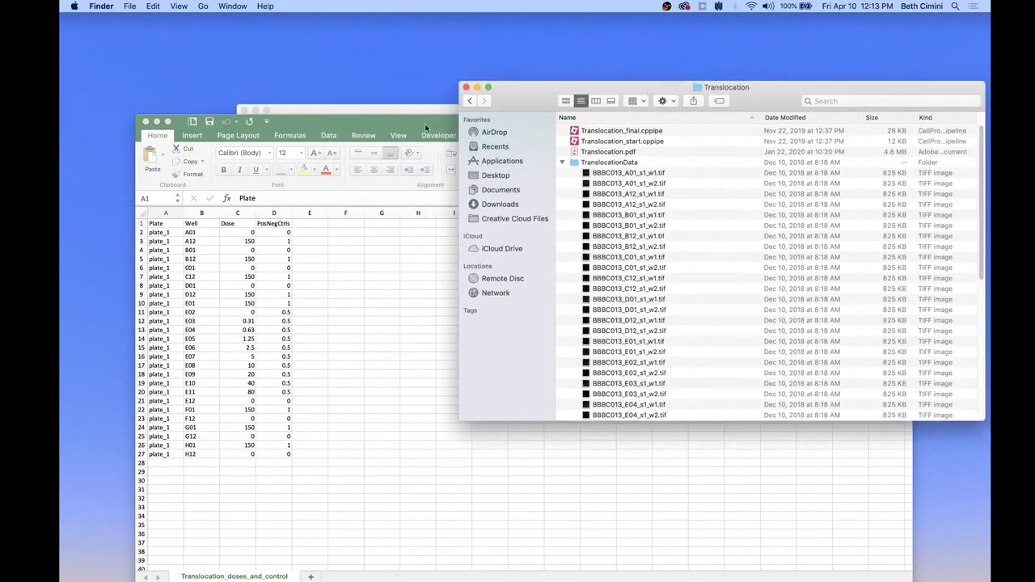
left_click(407, 106)
left_click_drag(415, 105, 287, 87)
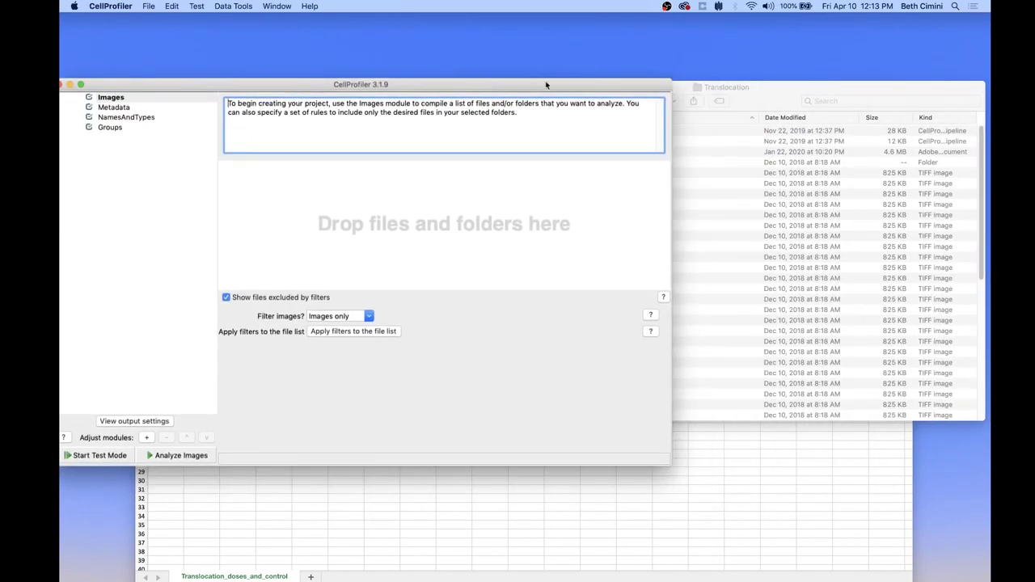
Import the Translocation_final.cppipe pipeline into CellProfiler and add the TranslocationData folder to its image file list
left_click(773, 89)
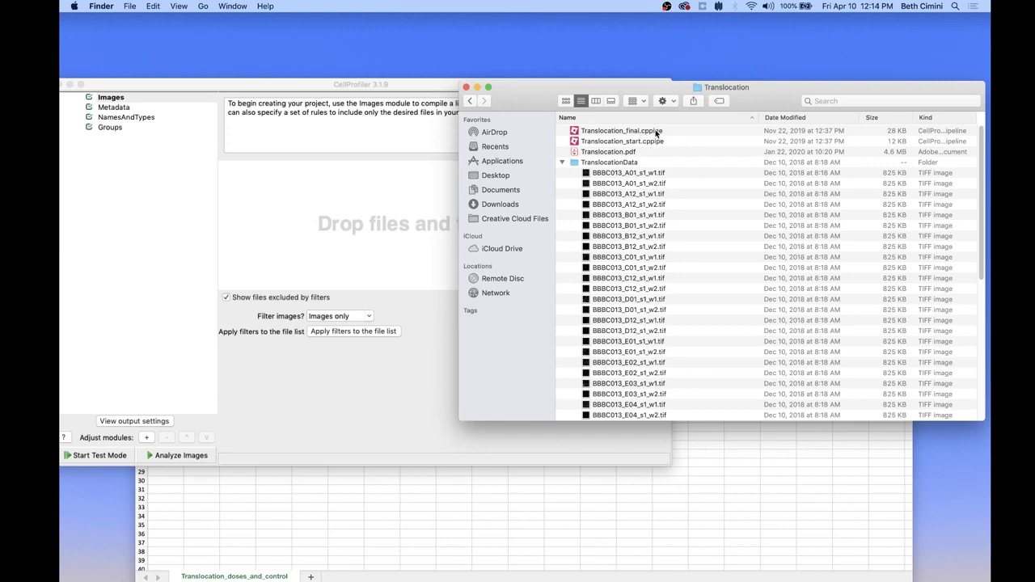
left_click_drag(655, 133, 189, 184)
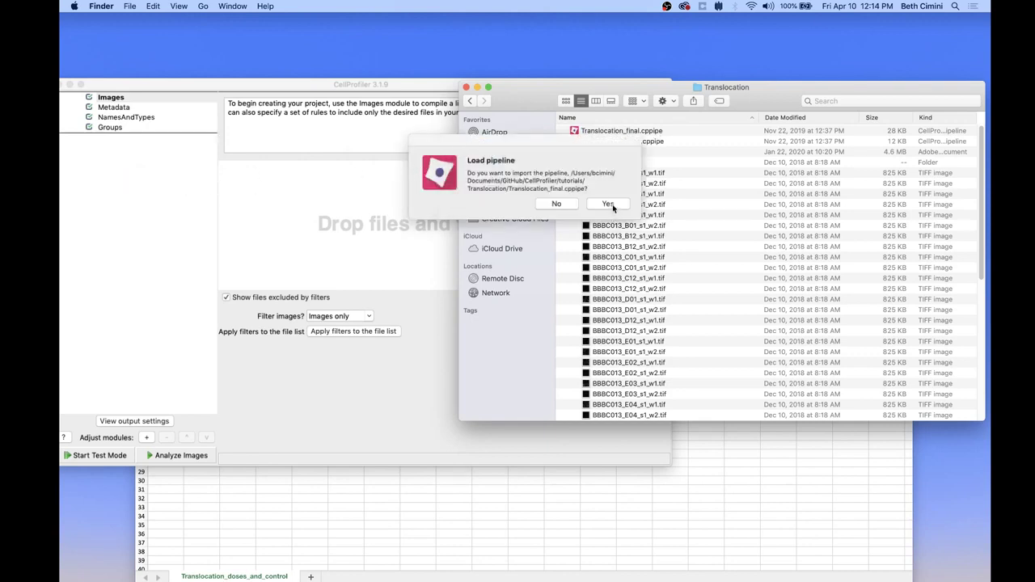
left_click(608, 204)
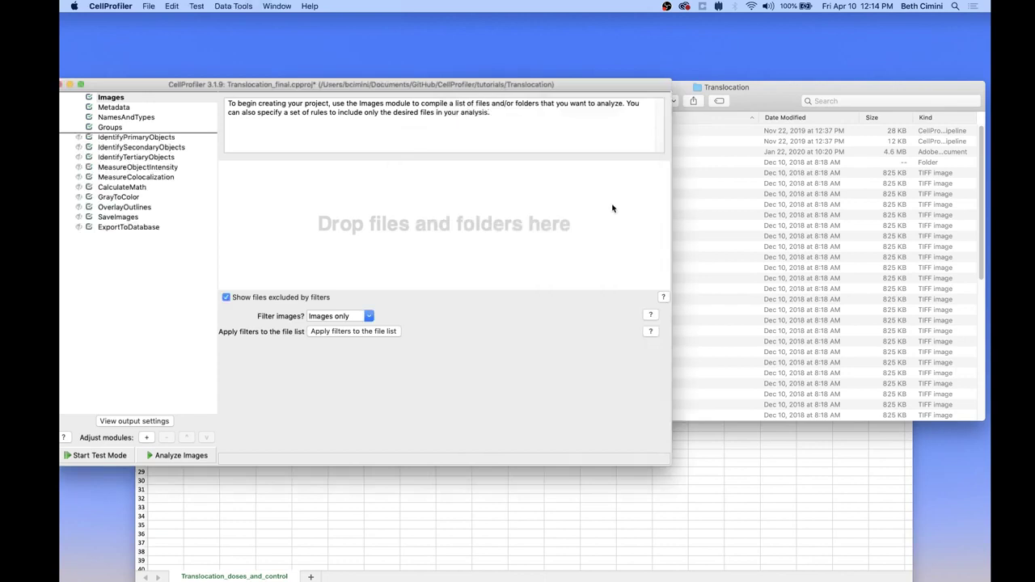
left_click(758, 91)
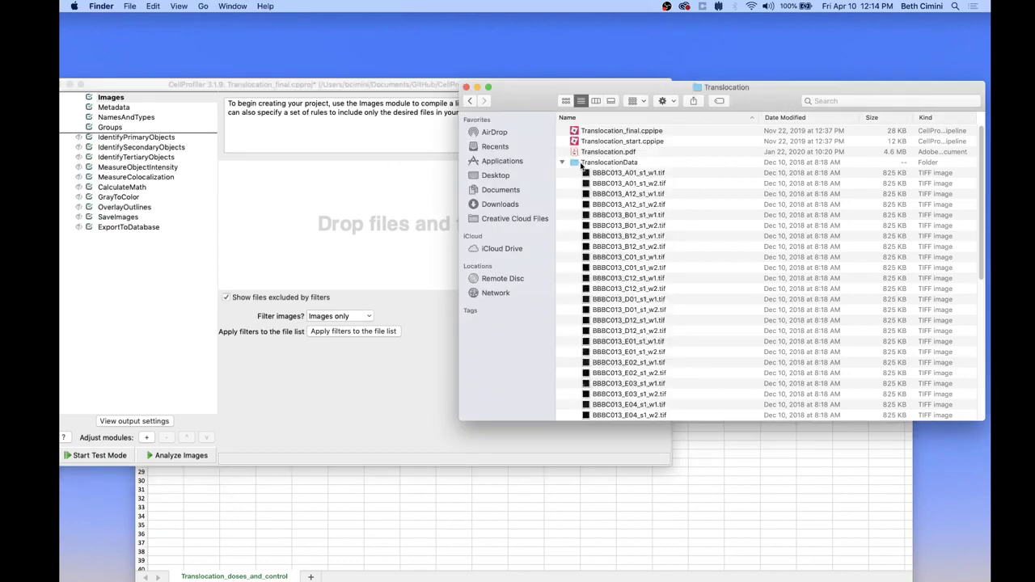
left_click_drag(573, 161, 374, 195)
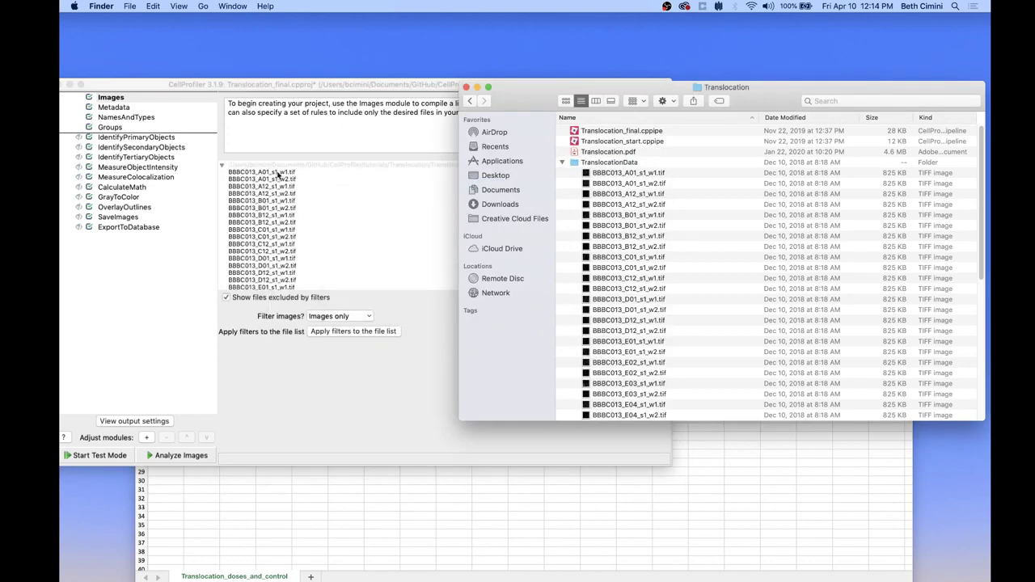
Preview the images BBBC013_A01_s1_w1.tif and BBBC013_A01_s1_w2.tif from the file list, and close the preview
left_click(278, 175)
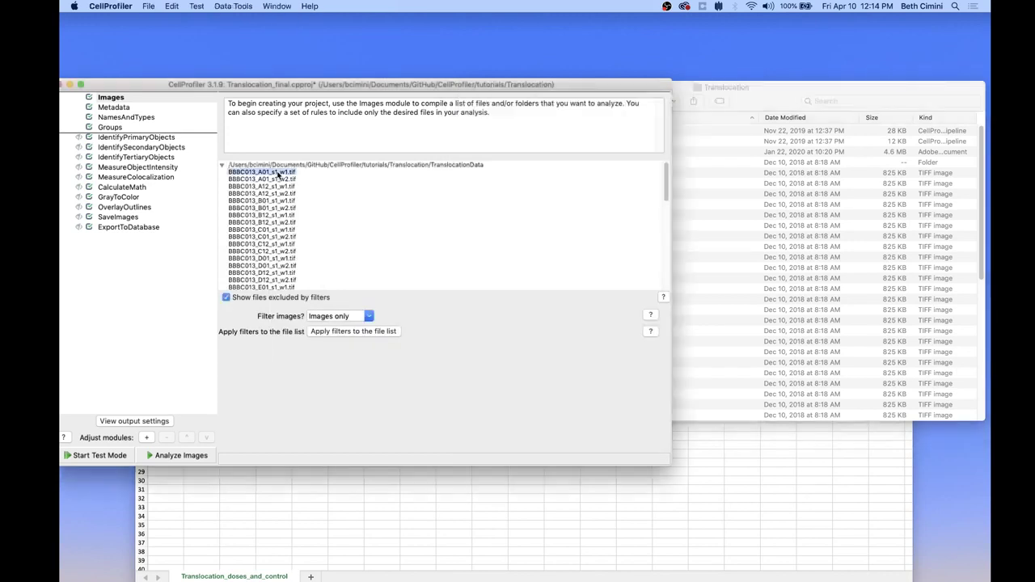
double_click(278, 174)
left_click_drag(368, 127, 331, 162)
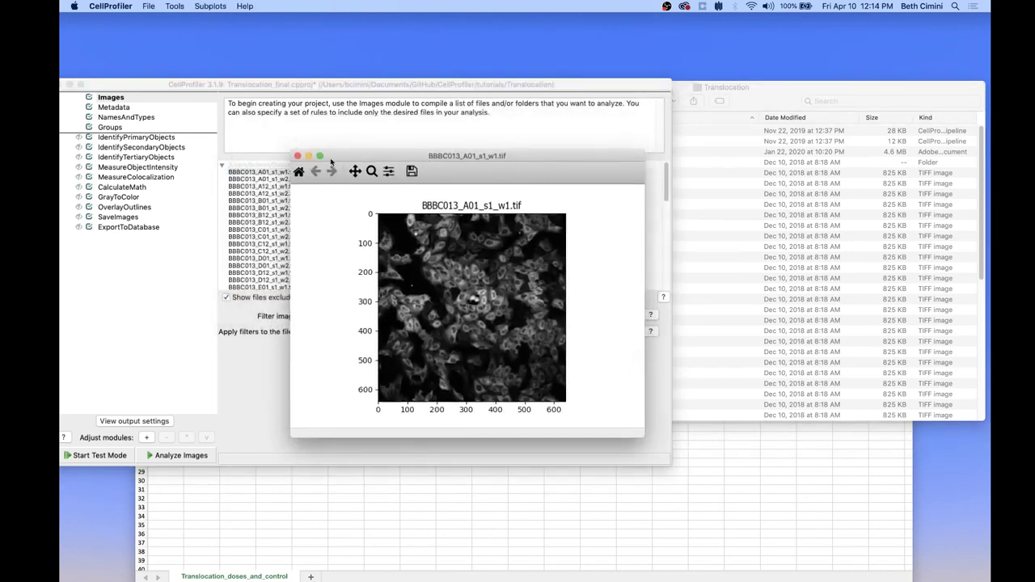
double_click(261, 181)
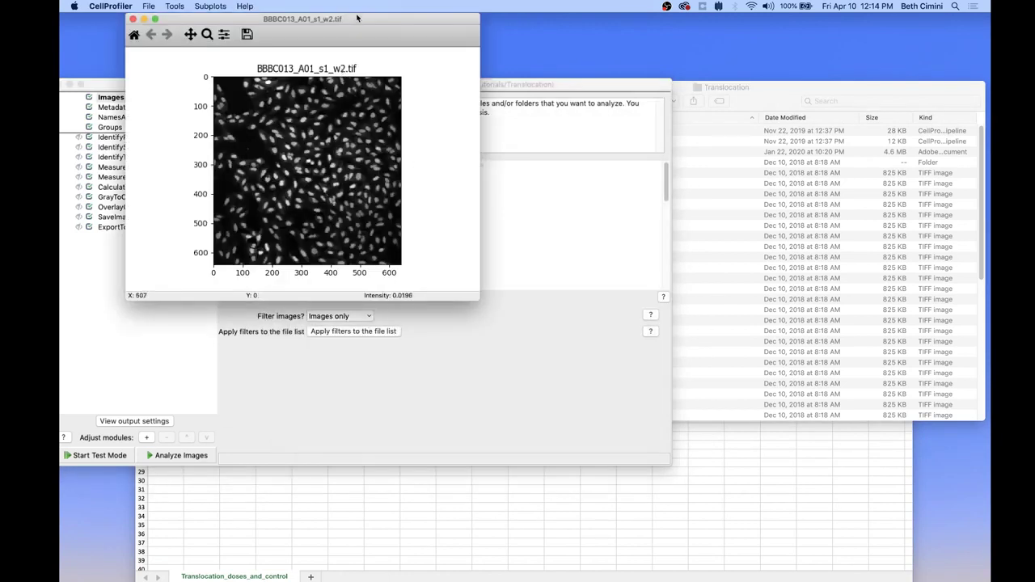
left_click_drag(356, 18, 555, 102)
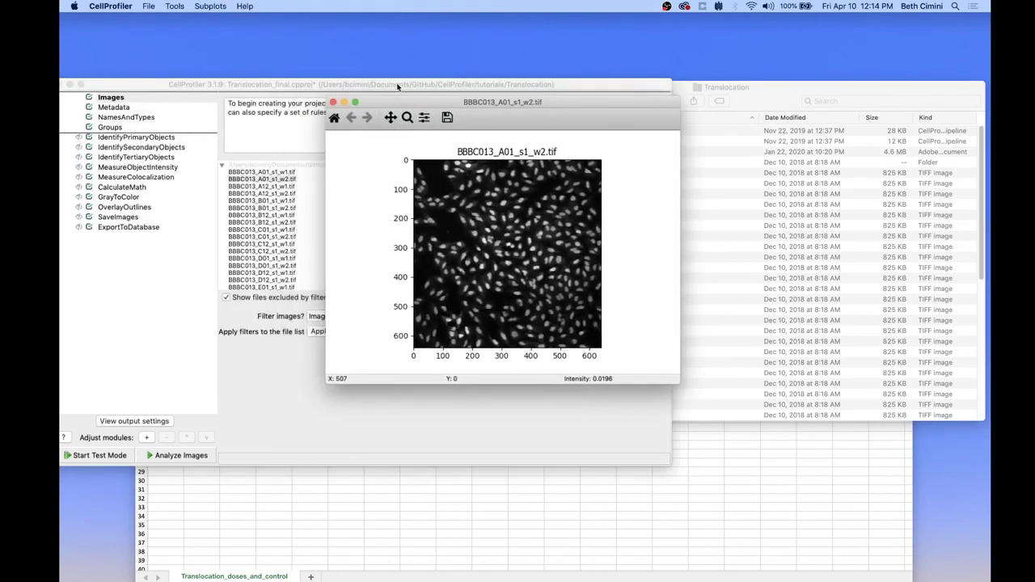
left_click_drag(397, 86, 371, 144)
left_click(330, 103)
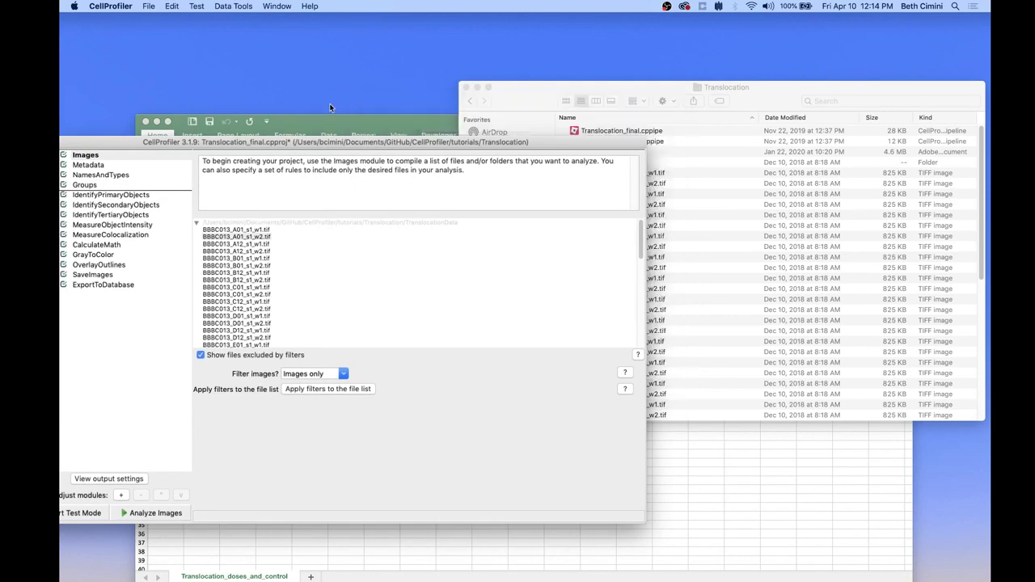
left_click_drag(371, 142, 402, 70)
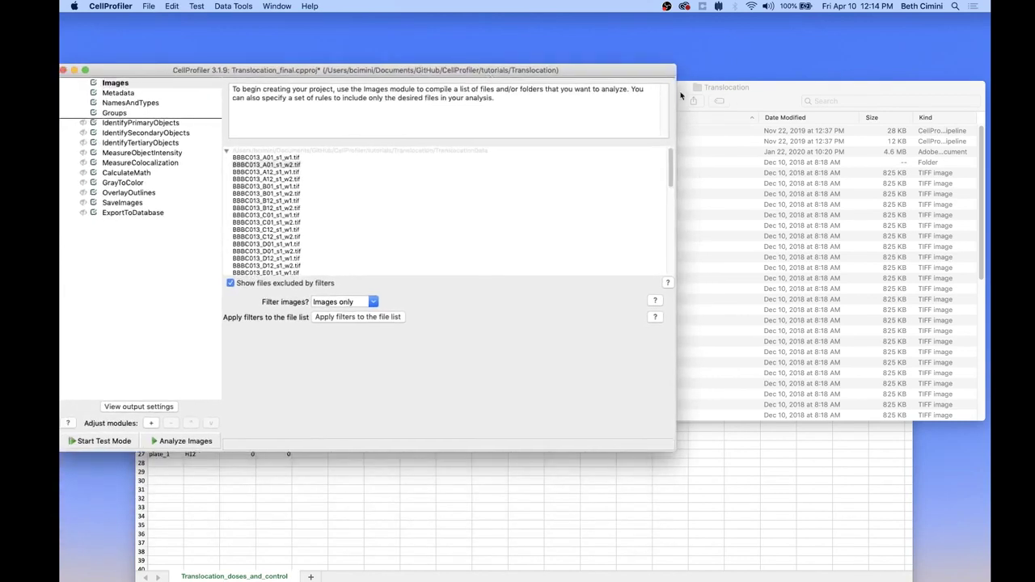
Find Translocation_doses_and_controls.csv in the Translocation folder and examine its plate, well, dose and control columns in the spreadsheet
left_click(783, 91)
scroll(612, 255, "down", 2)
scroll(613, 255, "down", 5)
key("t")
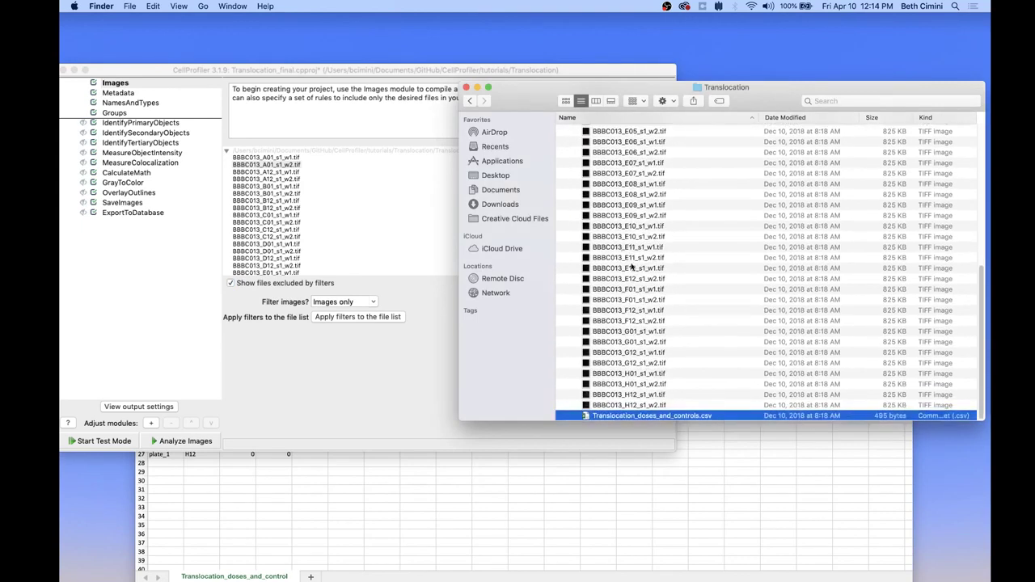
left_click(710, 435)
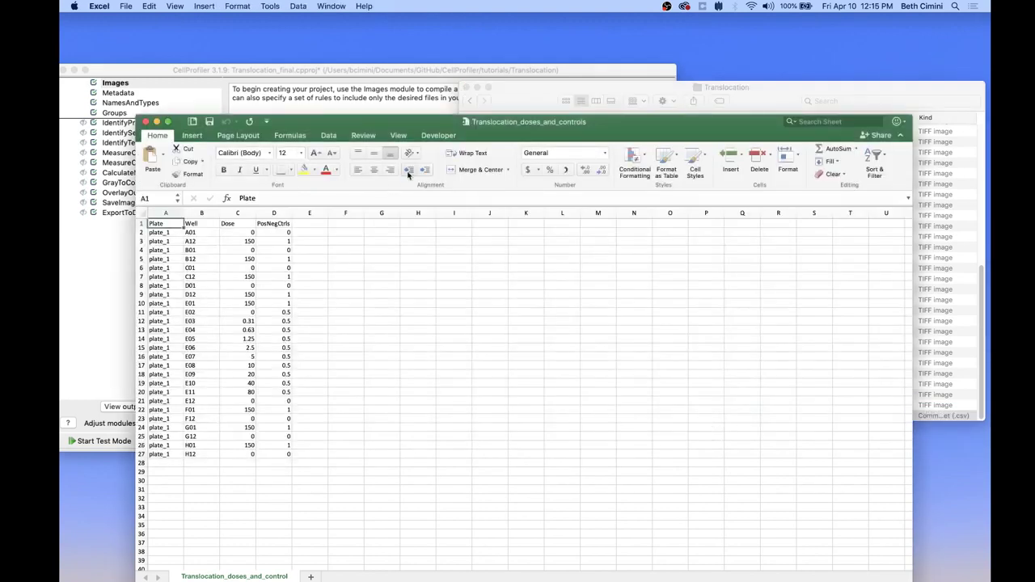
left_click_drag(395, 119, 426, 81)
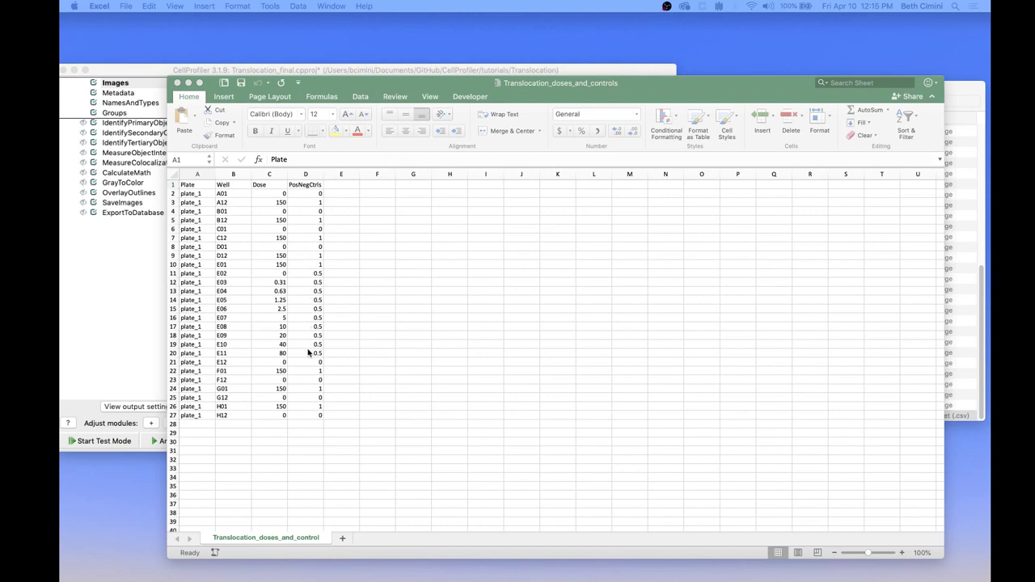
Review the Metadata module's extraction methods and file name regular expression in CellProfiler, and compare them with the spreadsheet's columns
left_click(151, 282)
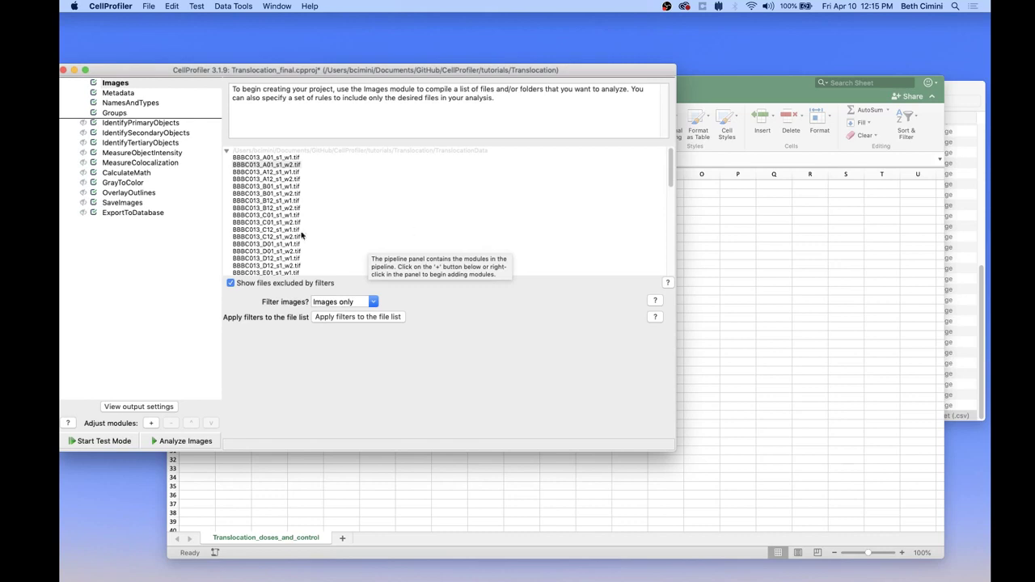
left_click(119, 93)
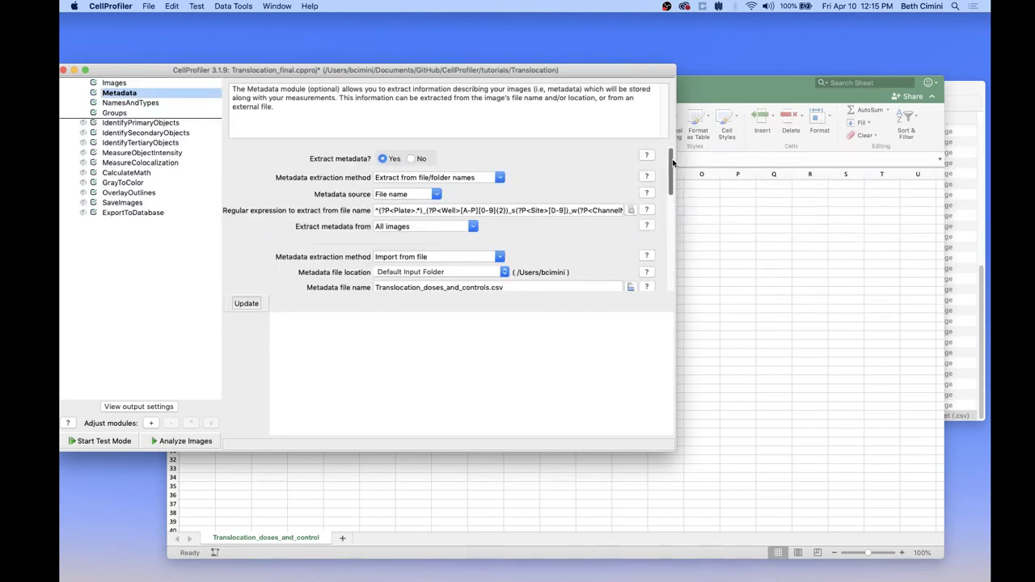
left_click_drag(672, 165, 676, 197)
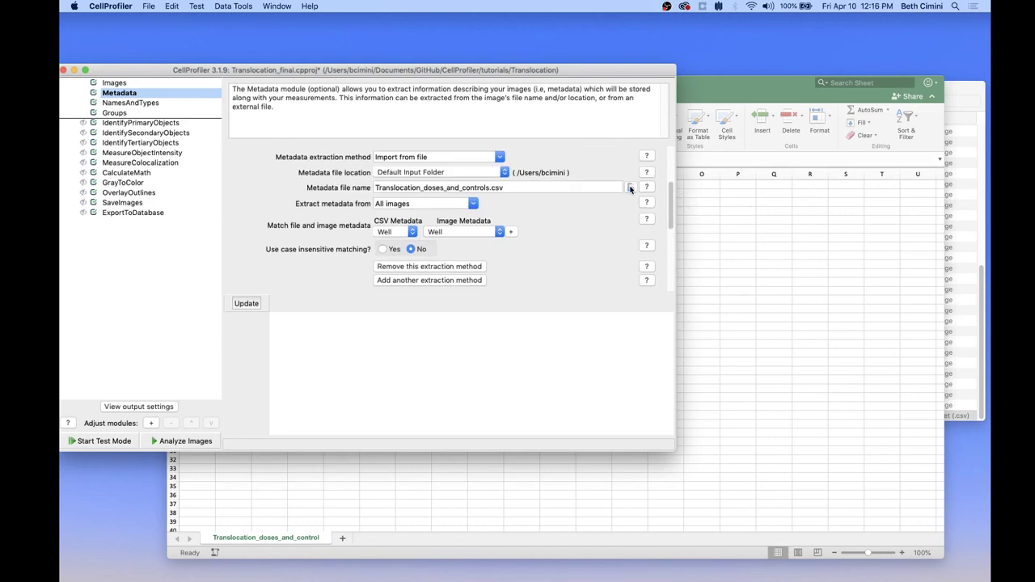
left_click_drag(670, 208, 672, 170)
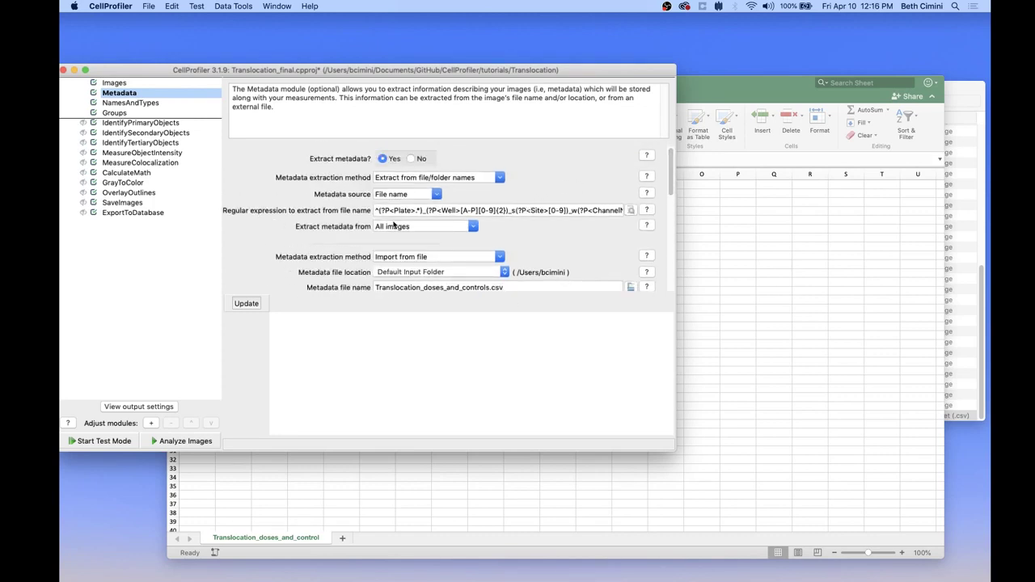
left_click(630, 210)
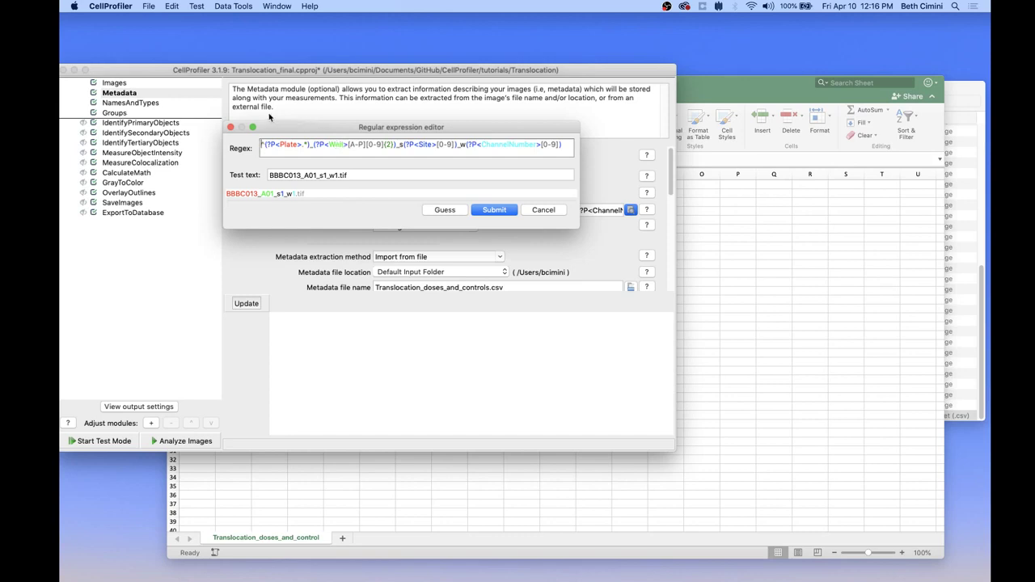
left_click(230, 128)
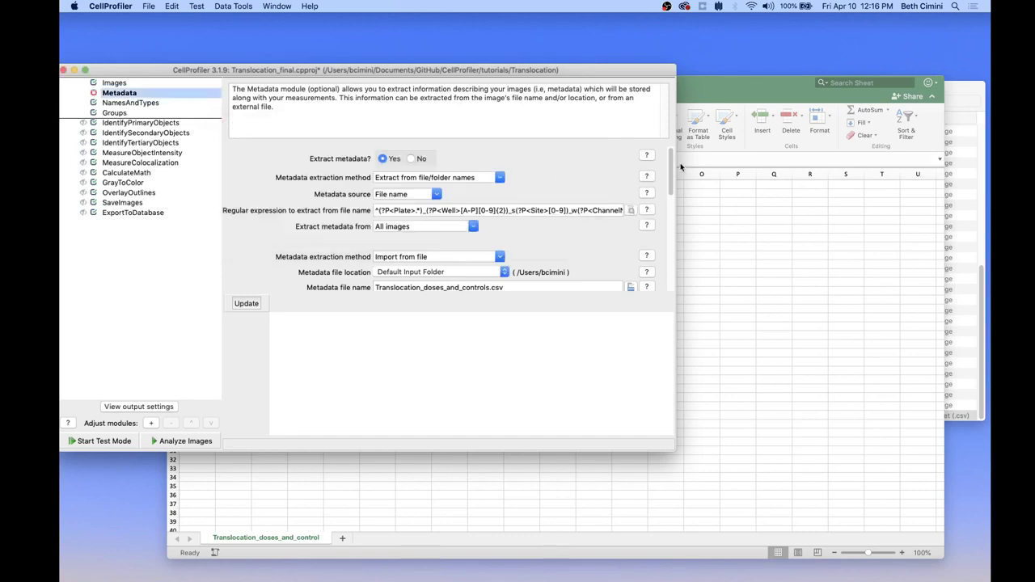
left_click(741, 229)
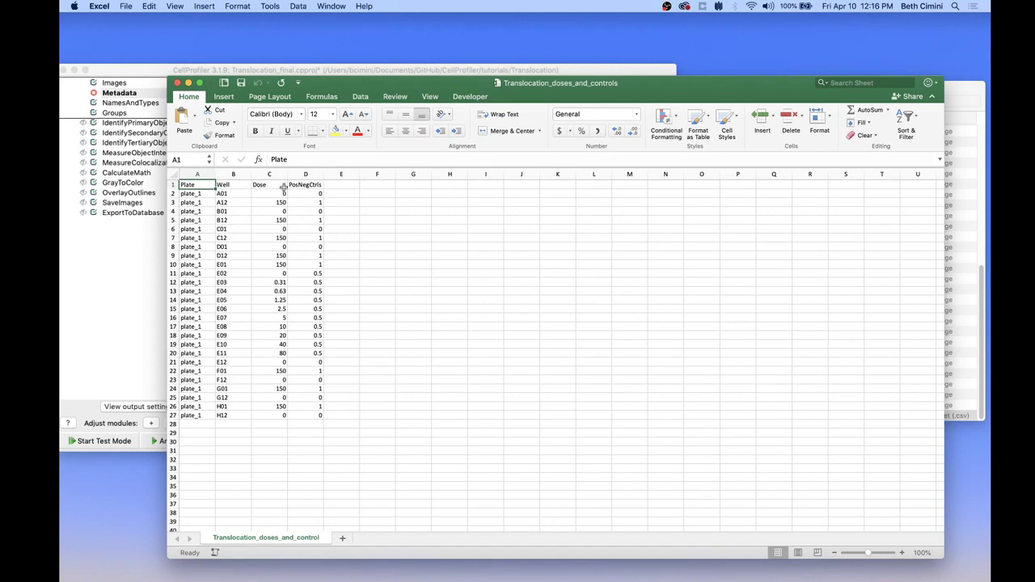
In CellProfiler's Metadata module, choose Translocation_doses_and_controls.csv from Documents/GitHub/CellProfiler/tutorials/Translocation/TranslocationData as the metadata file
left_click(135, 259)
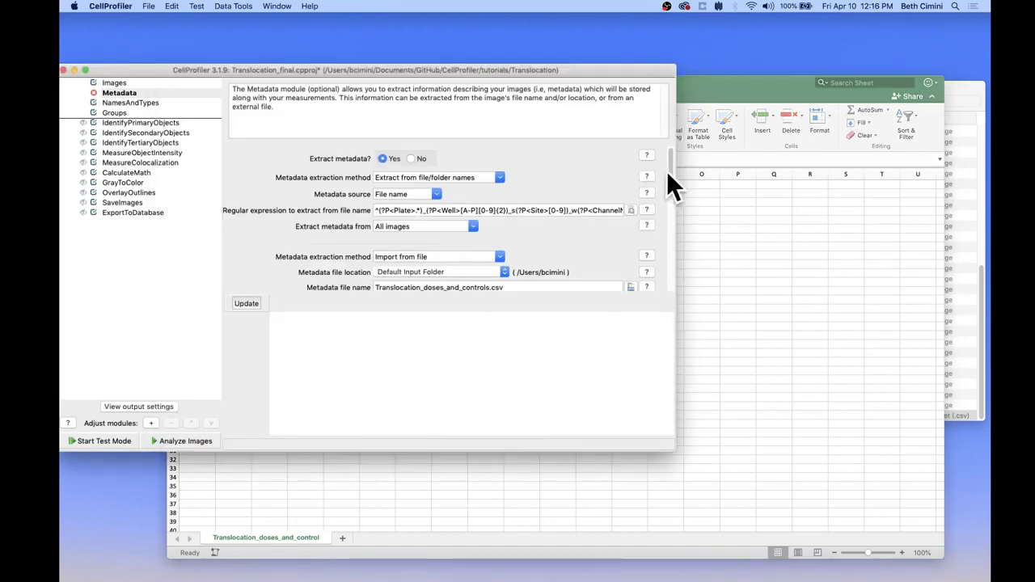
left_click_drag(669, 179, 669, 200)
scroll(669, 200, "down", 1)
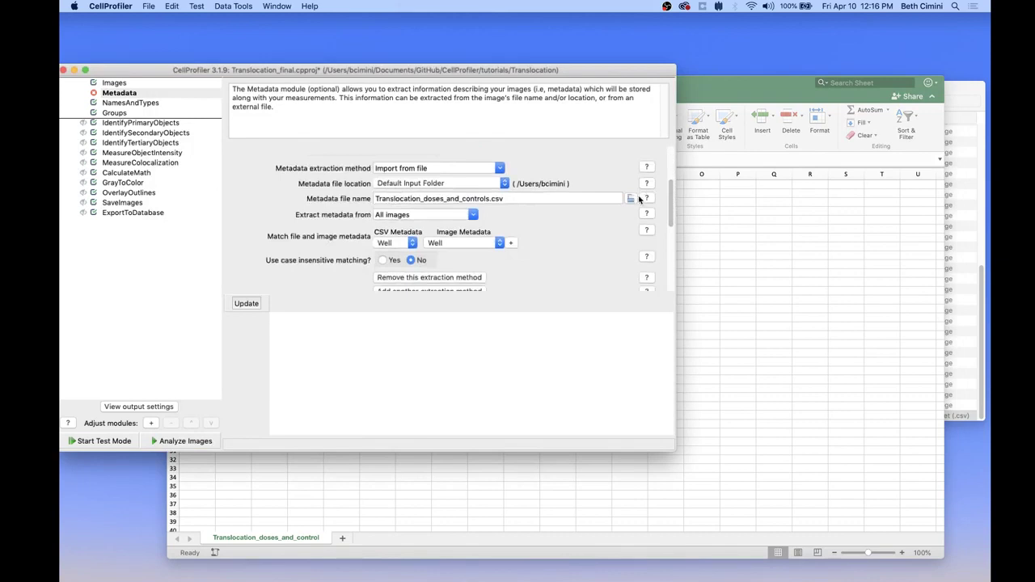
left_click(629, 198)
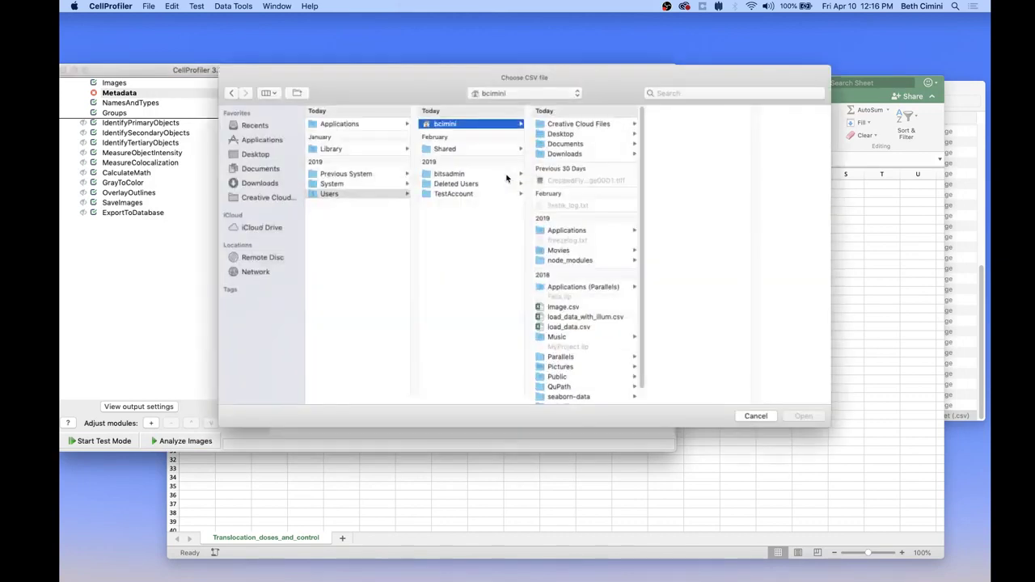
left_click(576, 144)
left_click(691, 150)
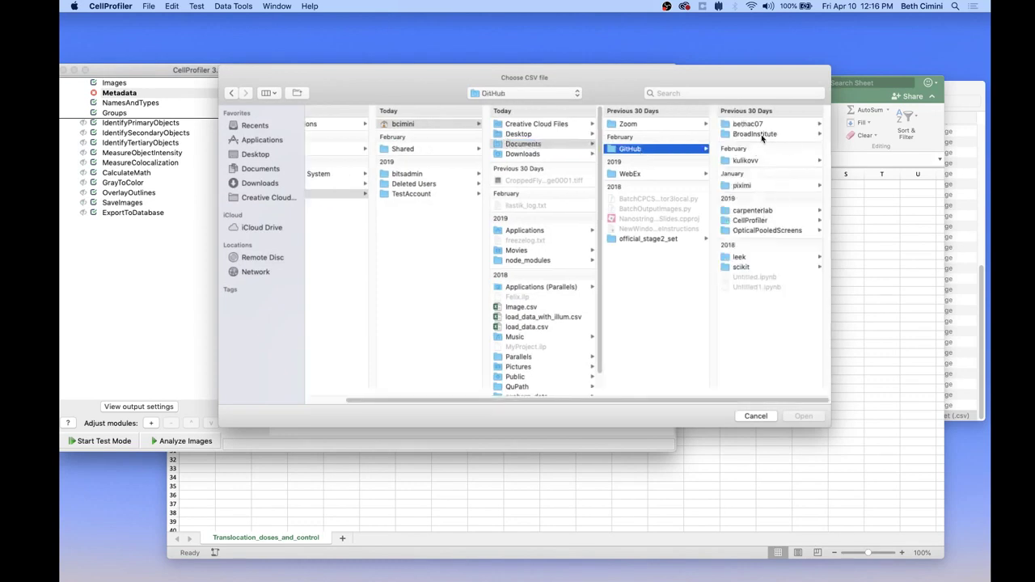
left_click(765, 223)
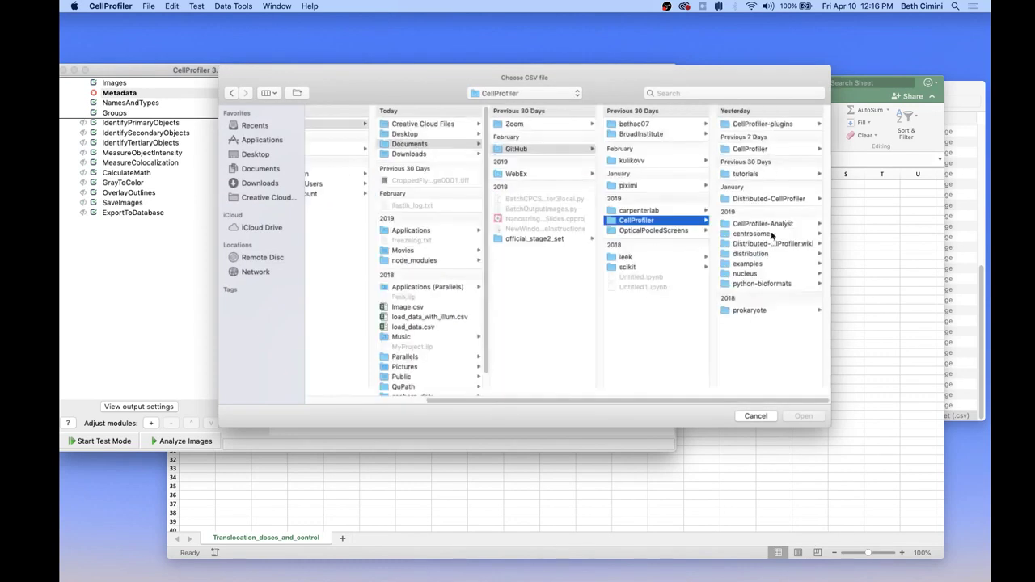
left_click(766, 173)
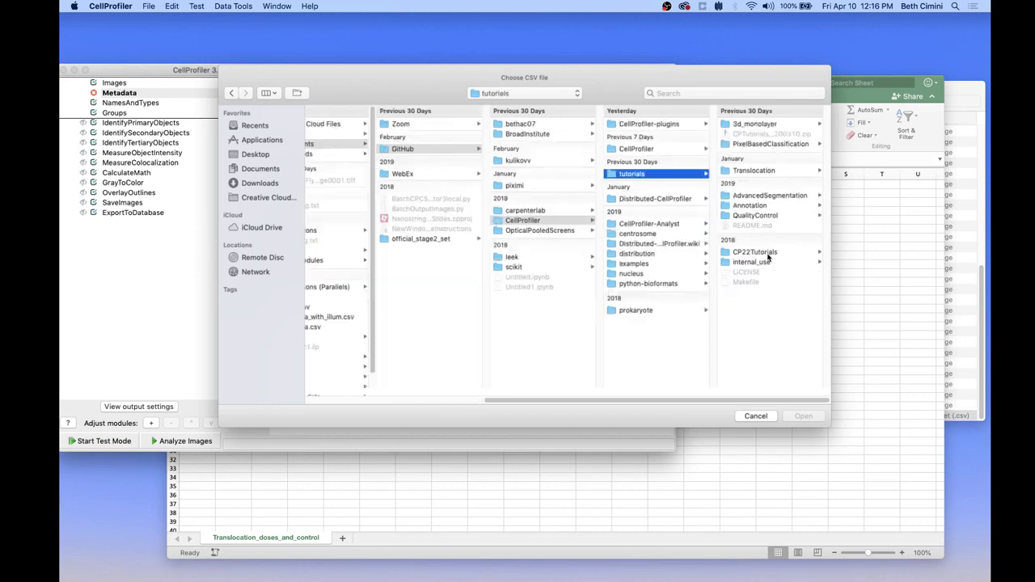
left_click(763, 171)
left_click(783, 185)
left_click_drag(827, 247, 827, 380)
left_click(799, 394)
double_click(803, 397)
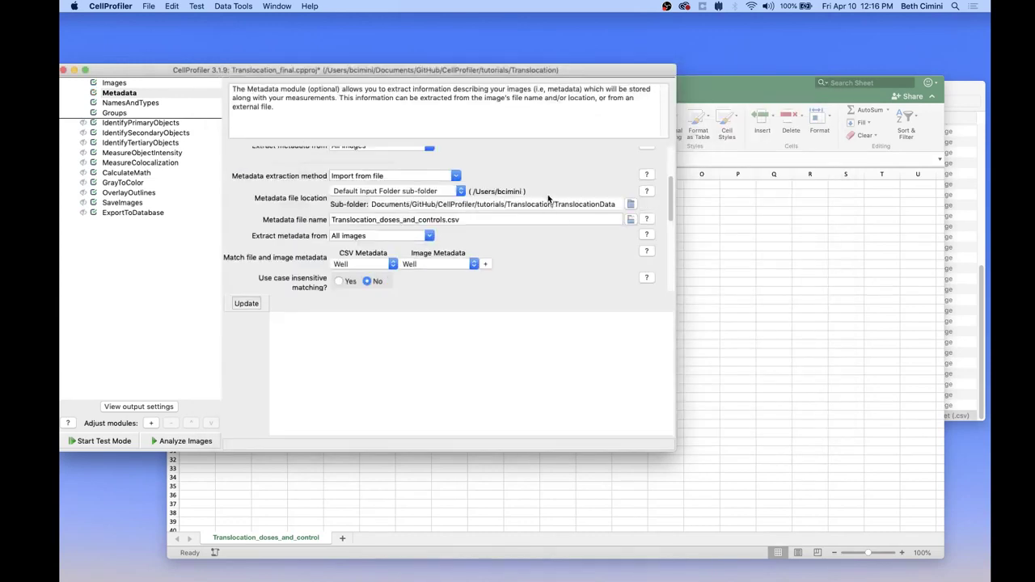
Match the CSV's Well metadata to the images' Well metadata, update the metadata table, and review the extraction settings
left_click_drag(674, 194, 672, 162)
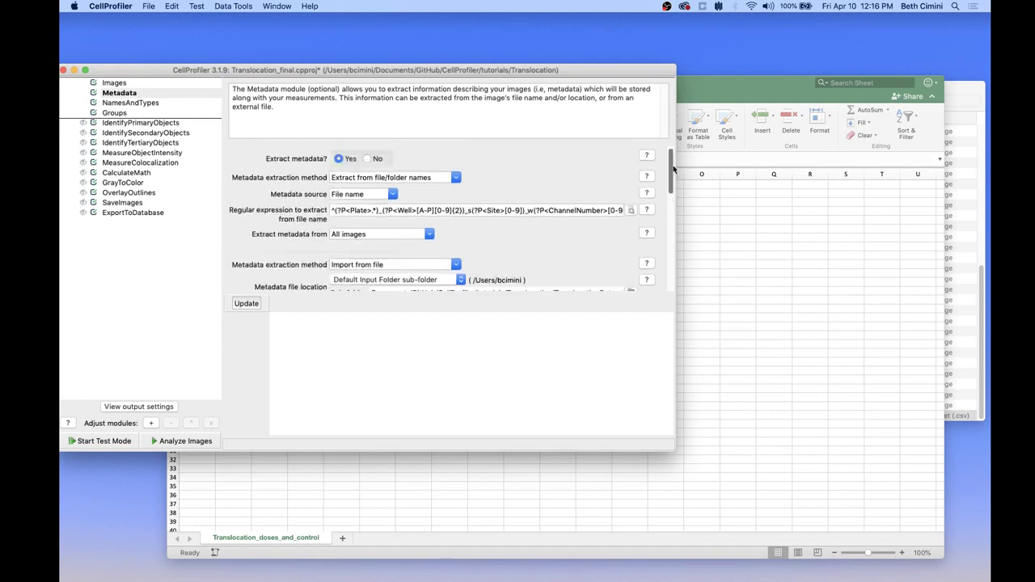
left_click_drag(671, 185, 672, 224)
left_click(422, 197)
left_click(416, 198)
left_click(386, 199)
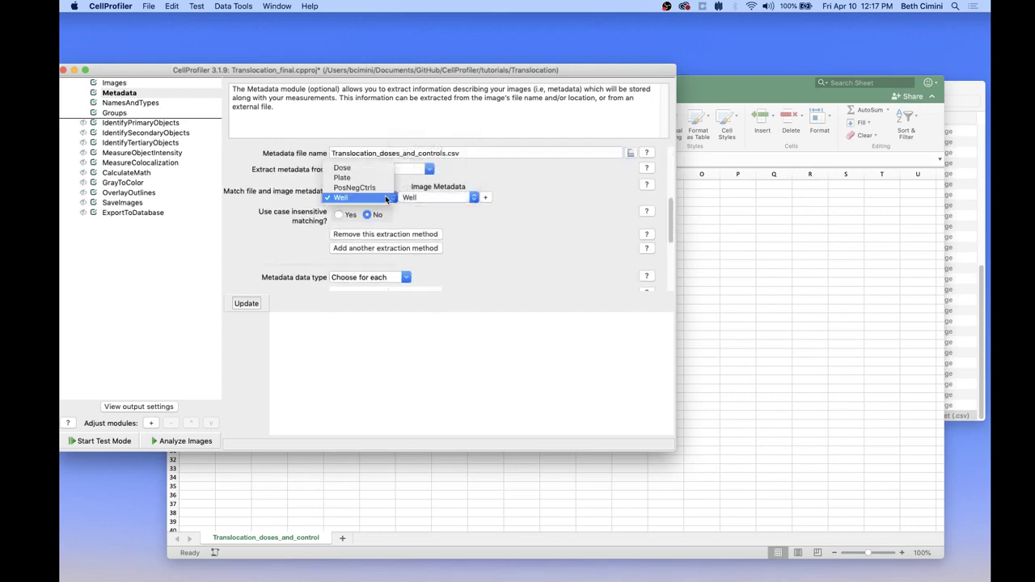
left_click(386, 198)
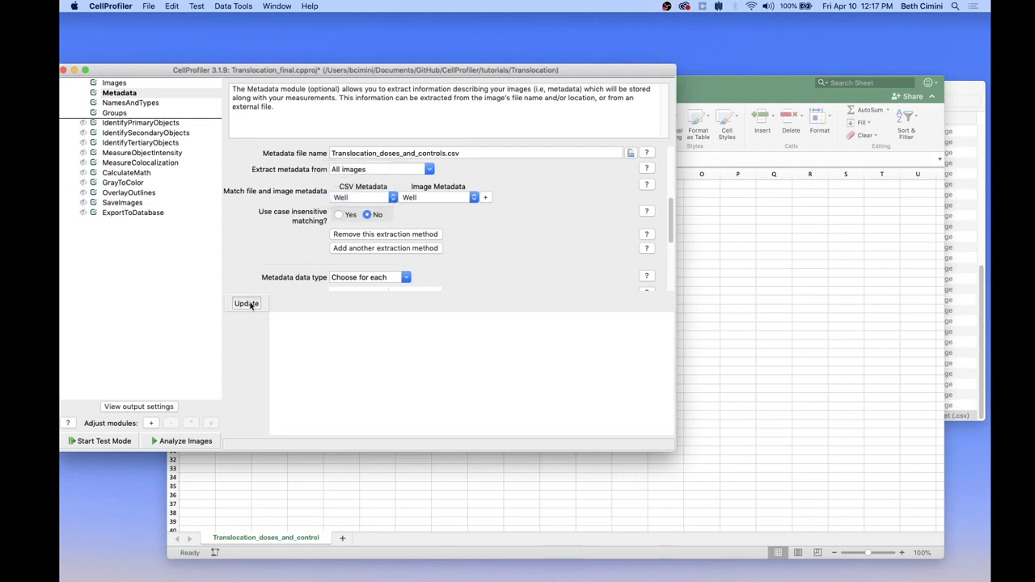
left_click(248, 304)
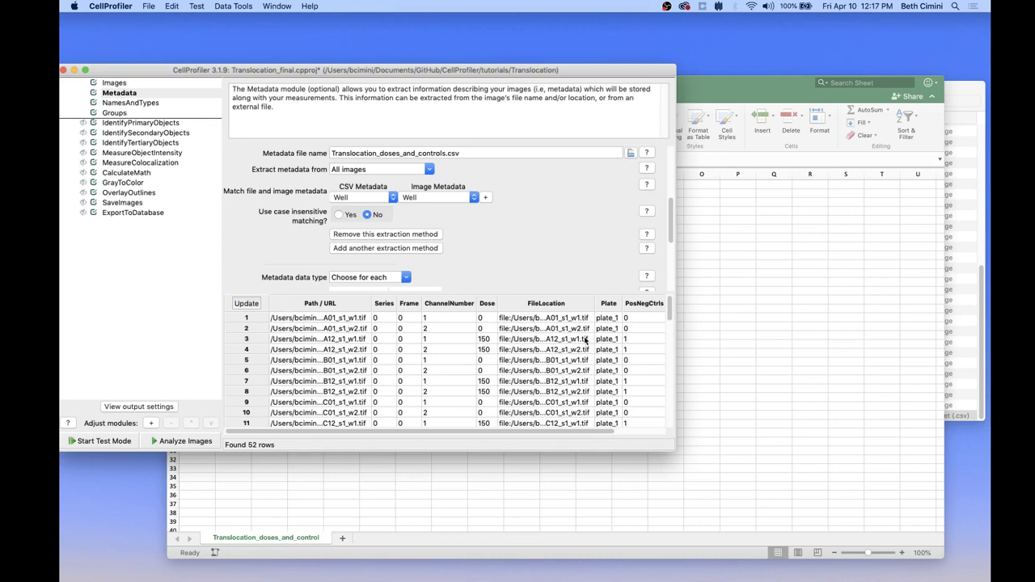
left_click_drag(670, 230, 670, 242)
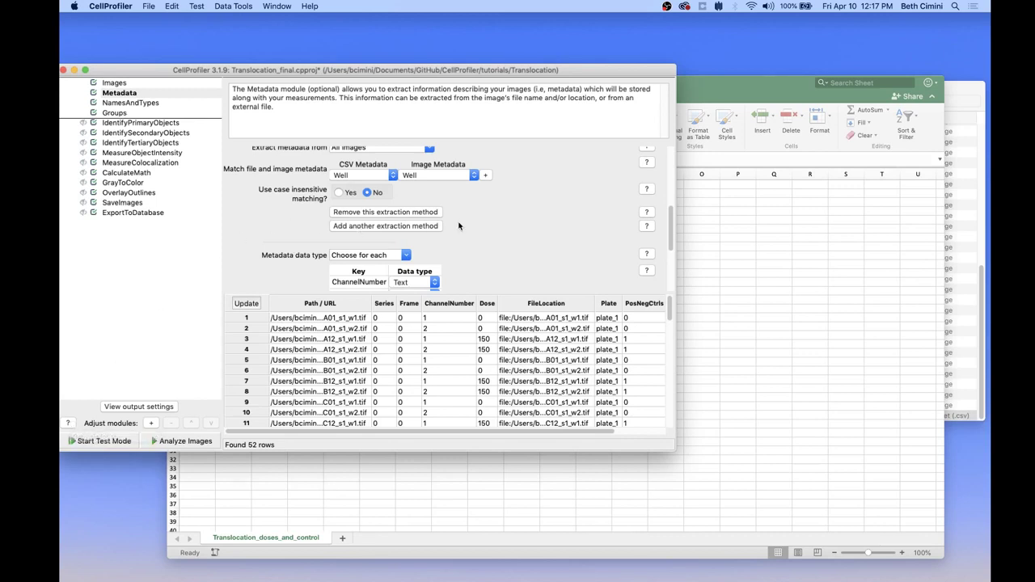
left_click_drag(670, 219, 670, 158)
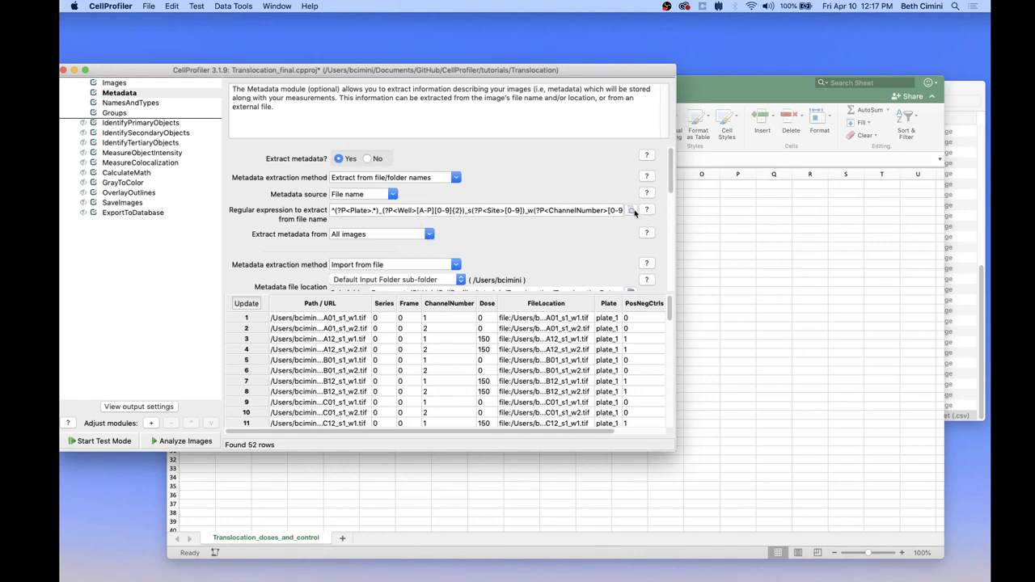
Set the default output folder to Desktop/TranslocationOutput and start analyzing the images
left_click(152, 407)
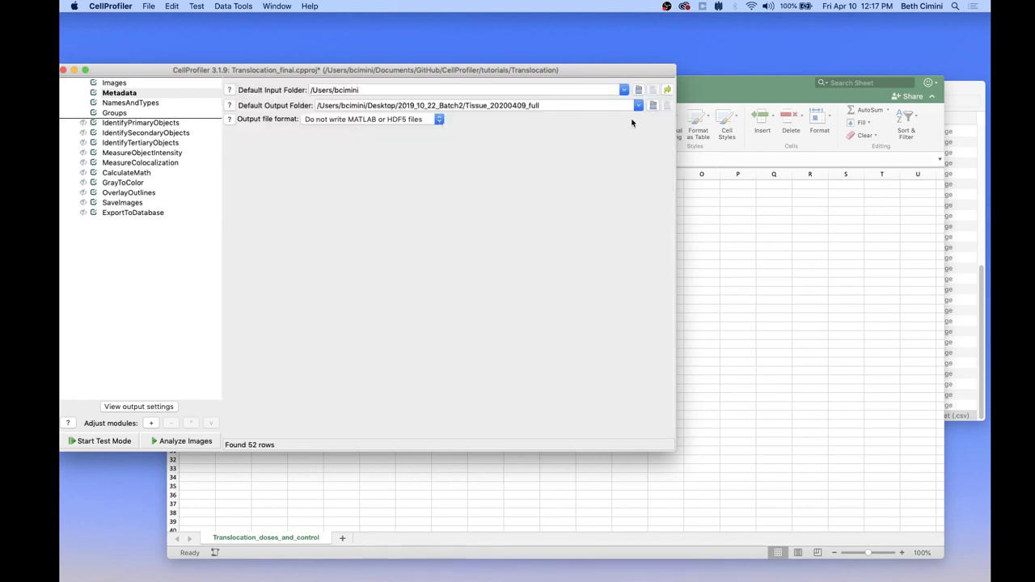
left_click(652, 105)
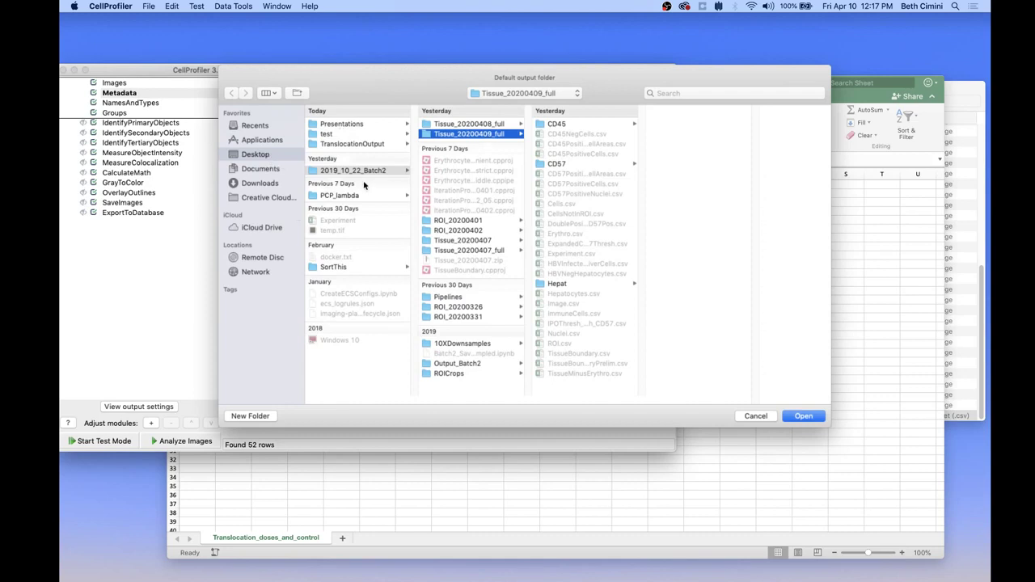
left_click(355, 145)
left_click(803, 415)
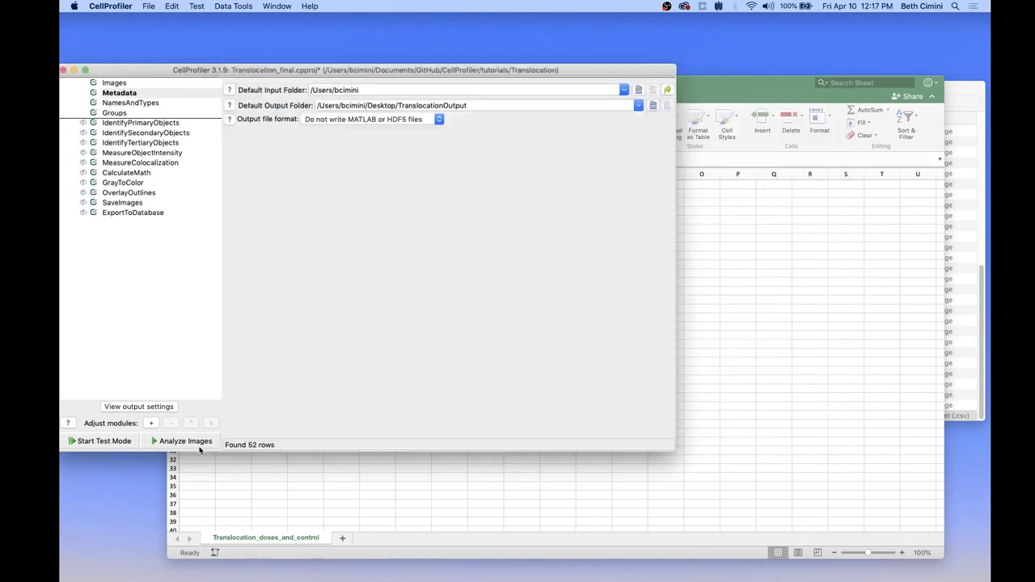
left_click(202, 443)
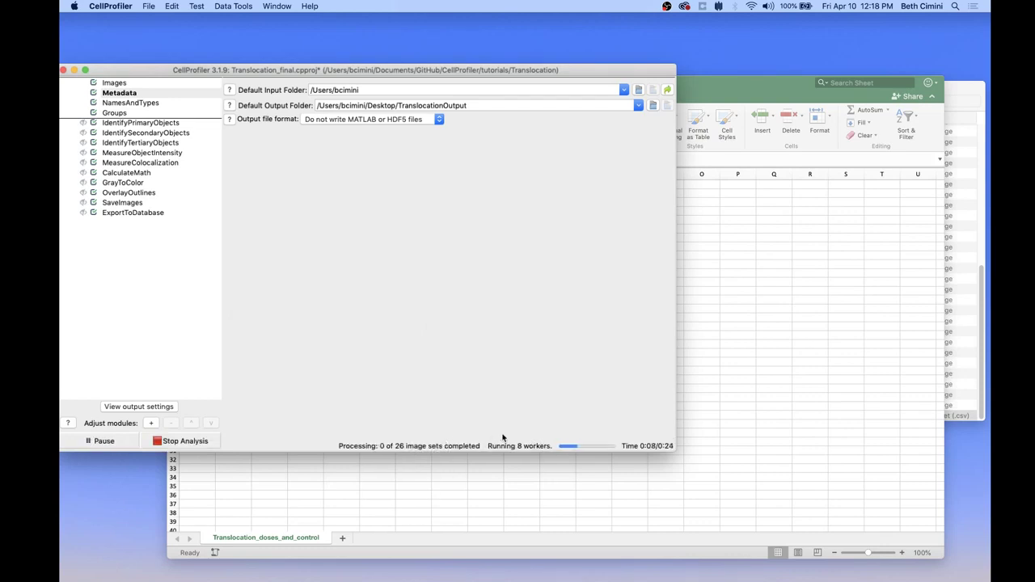
Close the Translocation_doses_and_controls spreadsheet and collapse the TranslocationData folder in Finder
left_click(772, 347)
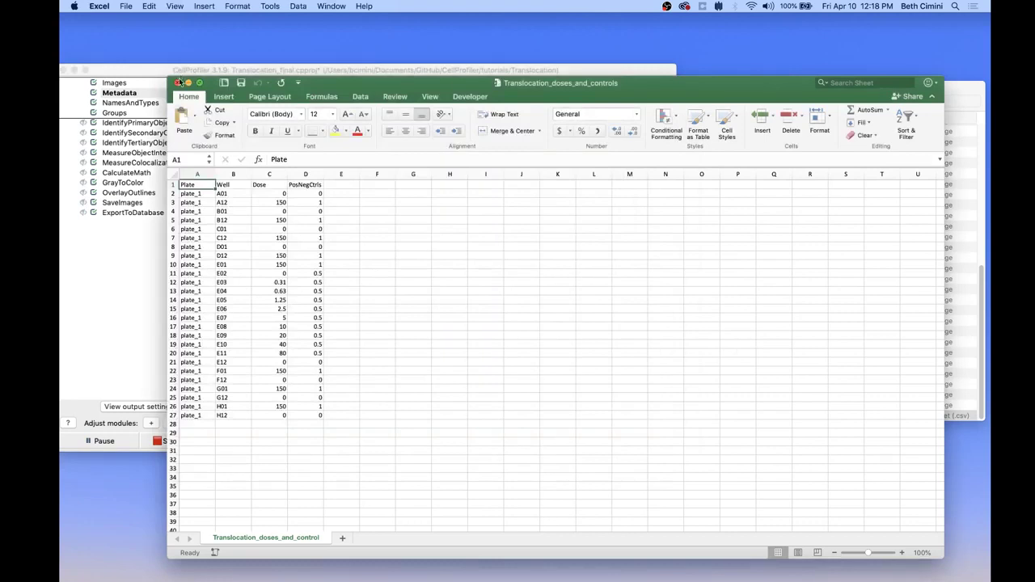
left_click(178, 83)
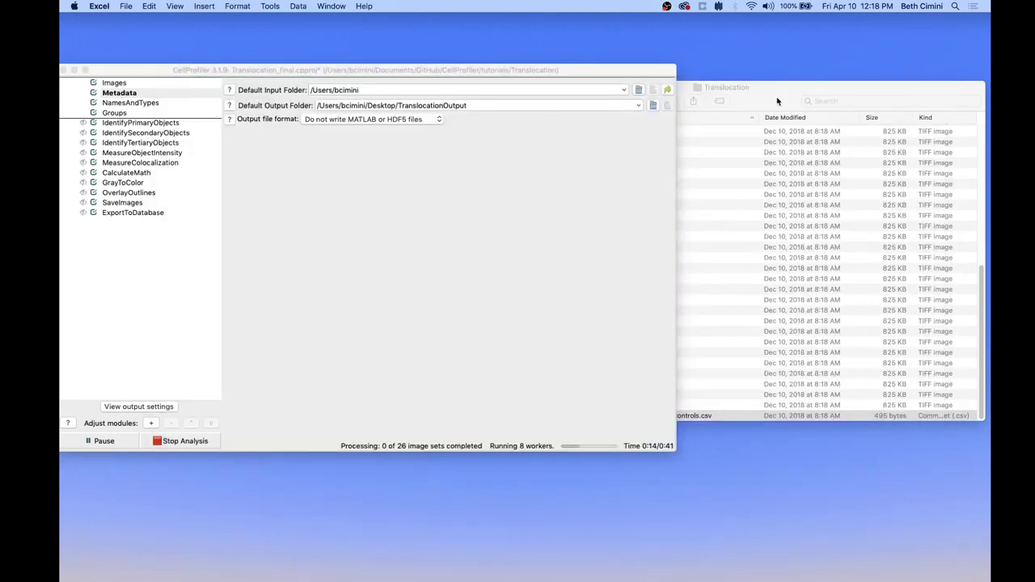
left_click(778, 162)
scroll(697, 175, "up", 10)
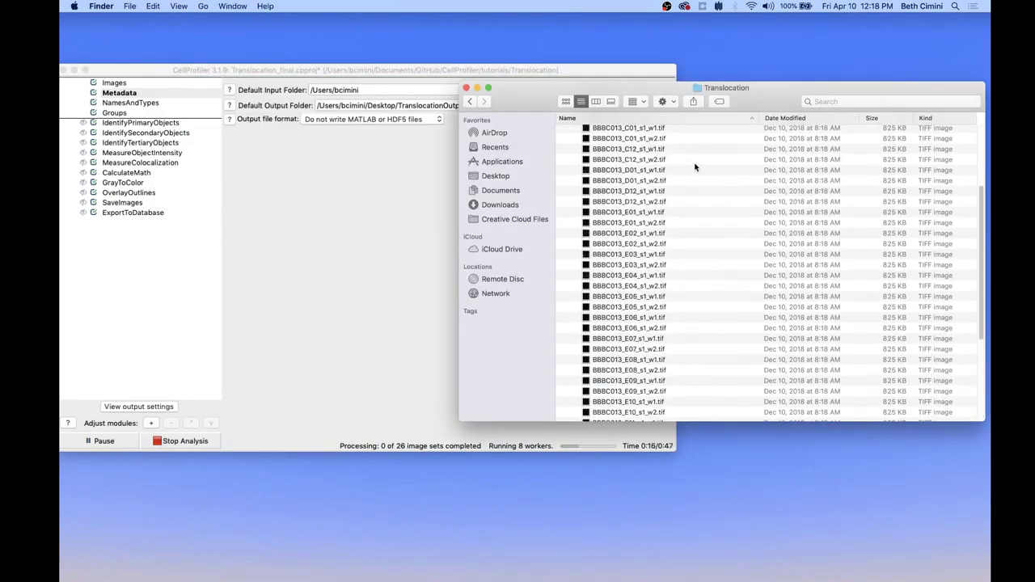
scroll(655, 227, "up", 4)
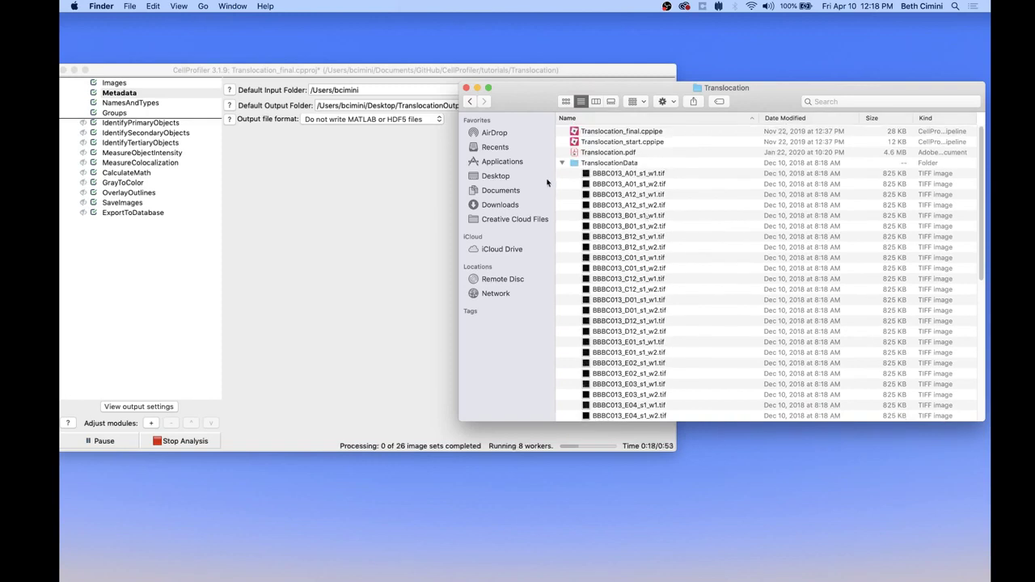
left_click(561, 163)
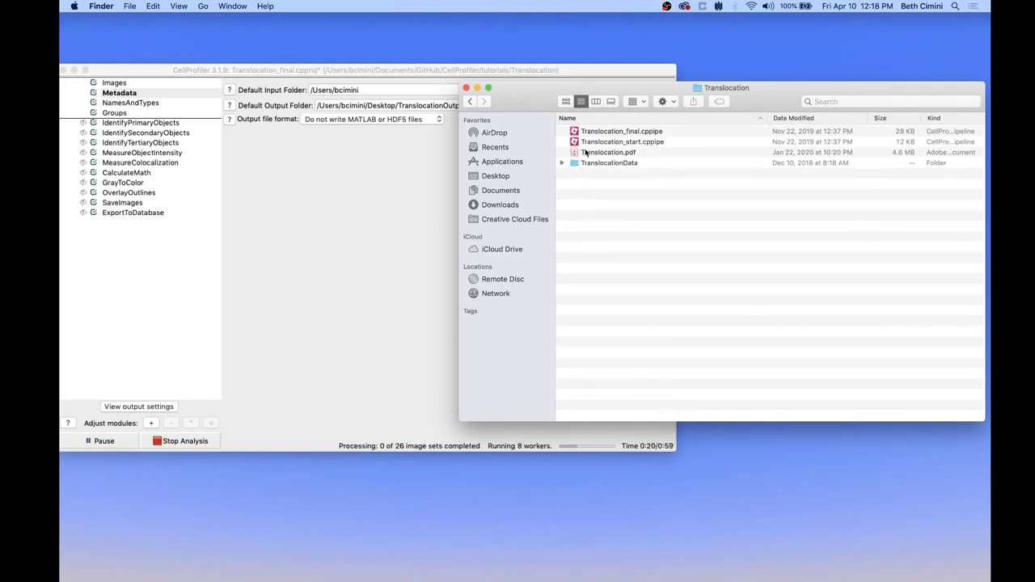
Open Translocation.pdf from the Translocation folder and read the start of Exercise II on using CellProfiler Analyst
left_click(587, 153)
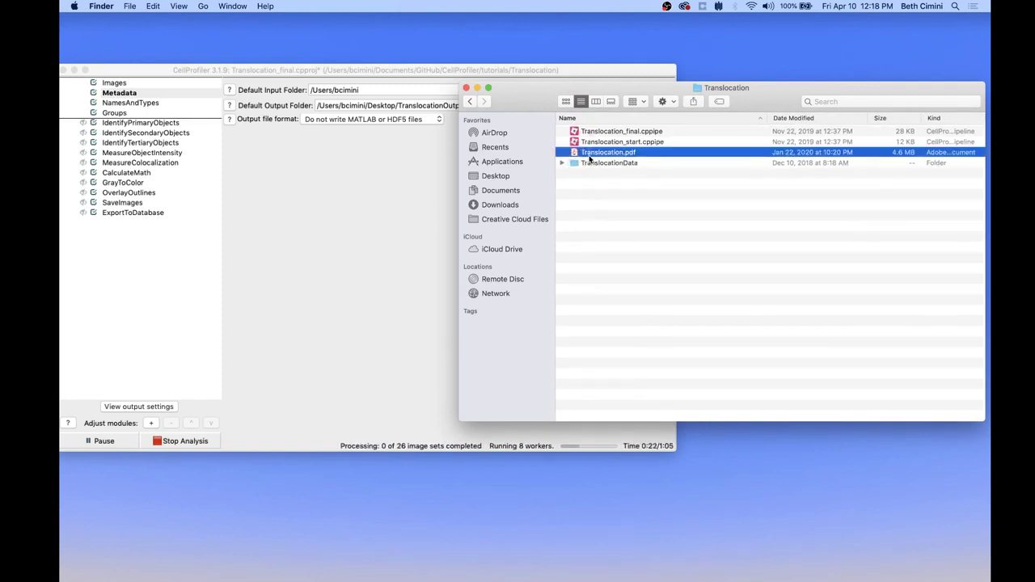
double_click(590, 153)
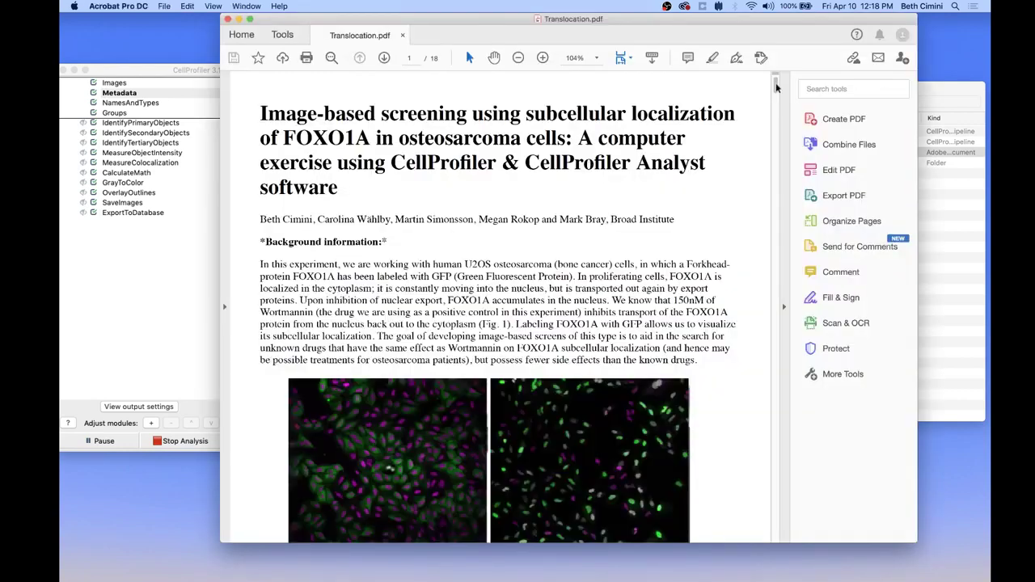
left_click_drag(774, 86, 784, 364)
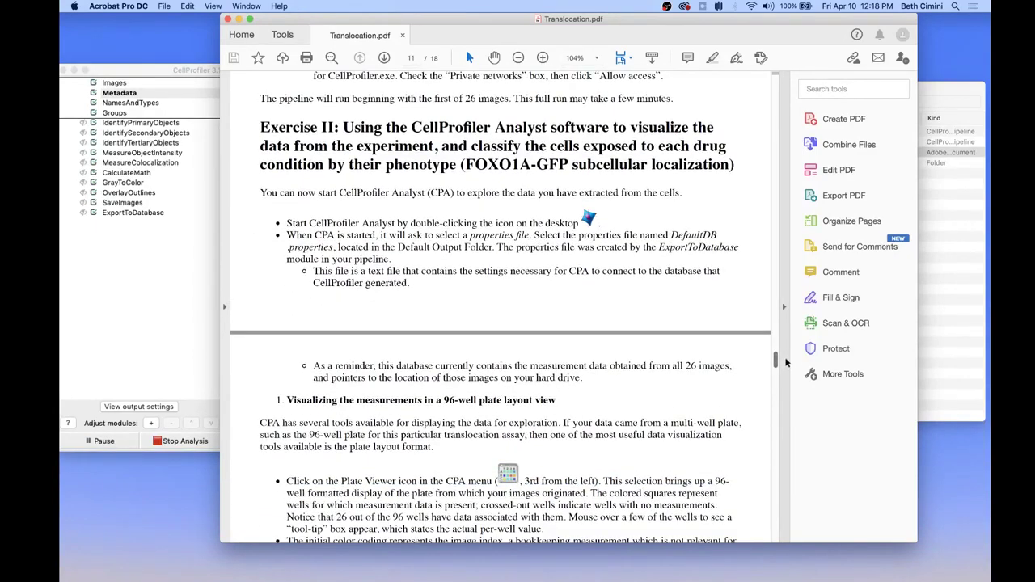
left_click_drag(785, 362, 784, 364)
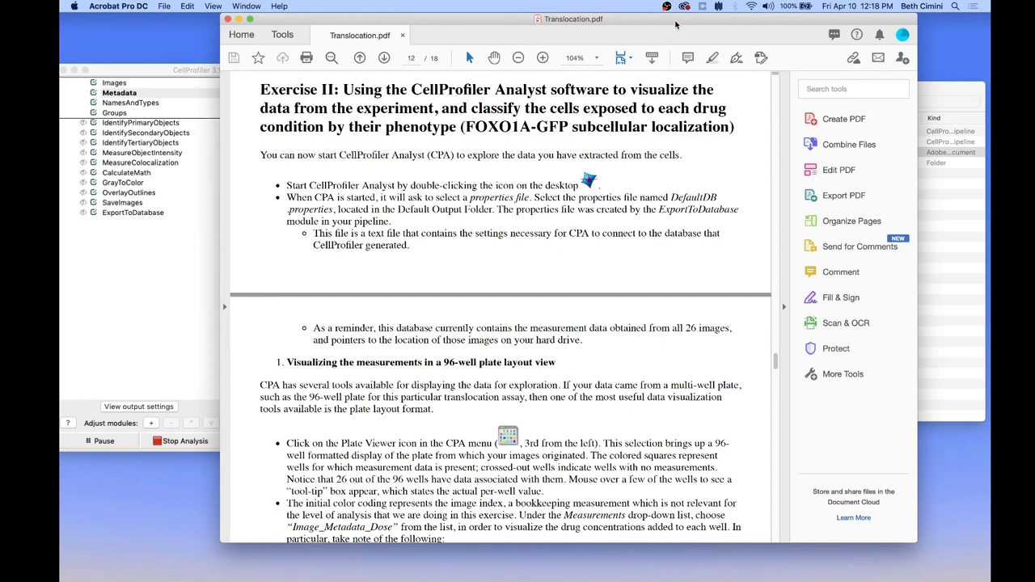
left_click_drag(676, 25, 61, 121)
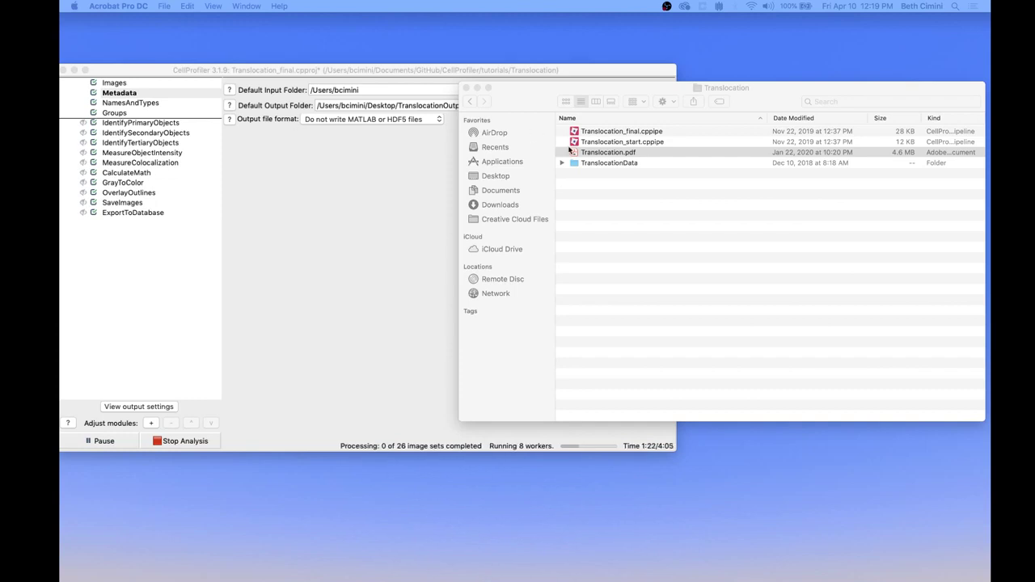
Rearrange the CellProfiler and Finder windows to uncover the desktop, and open the TranslocationOutput folder
left_click_drag(335, 69, 306, 58)
left_click_drag(705, 89, 665, 164)
left_click_drag(360, 54, 584, 55)
double_click(265, 233)
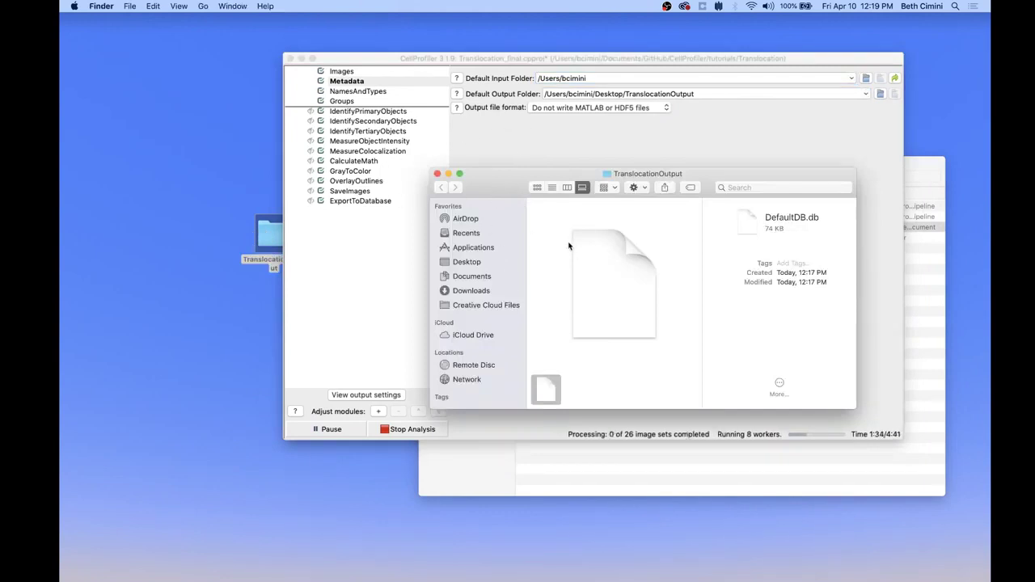
left_click(432, 289)
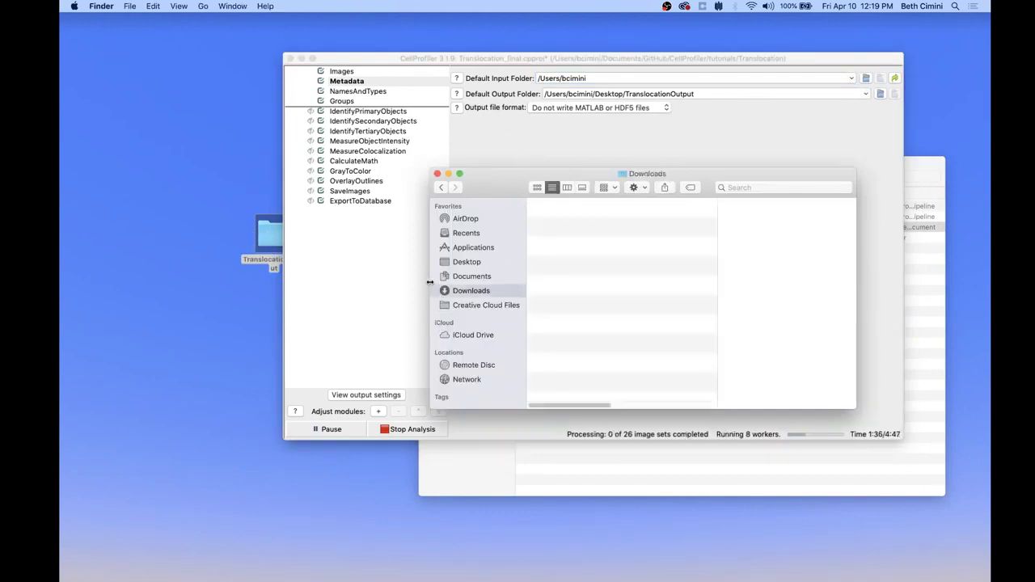
left_click_drag(429, 282, 360, 281)
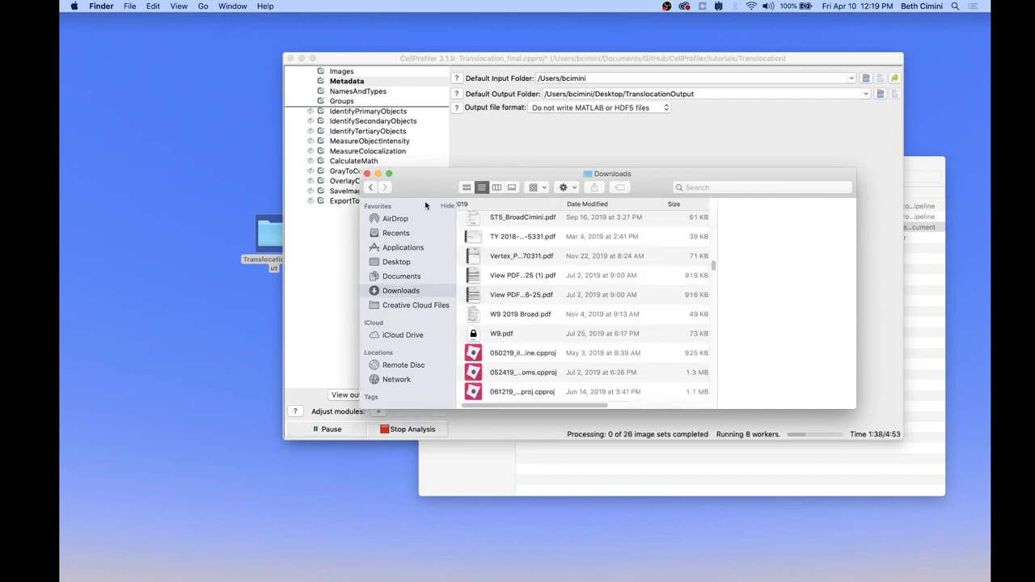
left_click(370, 187)
Move the TranslocationOutput window clear of CellProfiler's settings and show the ExportToDatabase module's settings in CellProfiler
left_click_drag(492, 169, 271, 283)
left_click(520, 215)
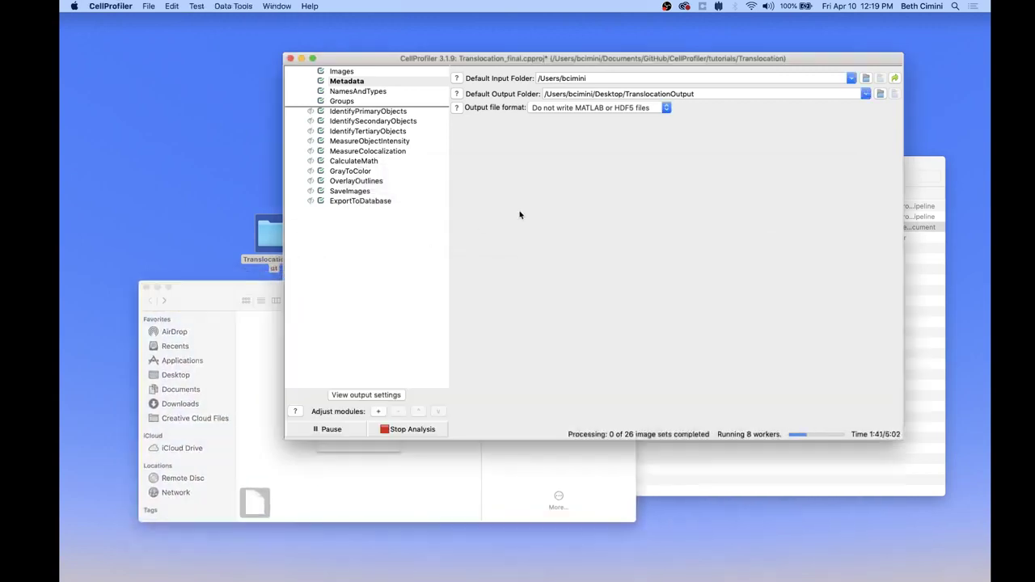
left_click(383, 203)
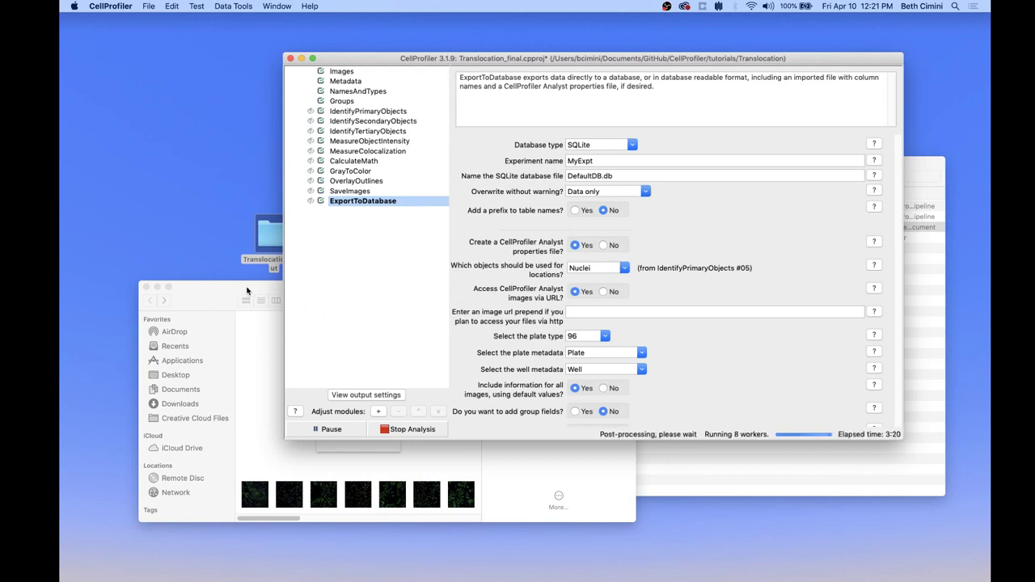
Enlarge the TranslocationOutput window and preview the overlay images from BBBC013_E07_s1_w1_Overlay.tiff through BBBC013_F01_s1_w1_Overlay.tiff
left_click_drag(246, 290, 241, 243)
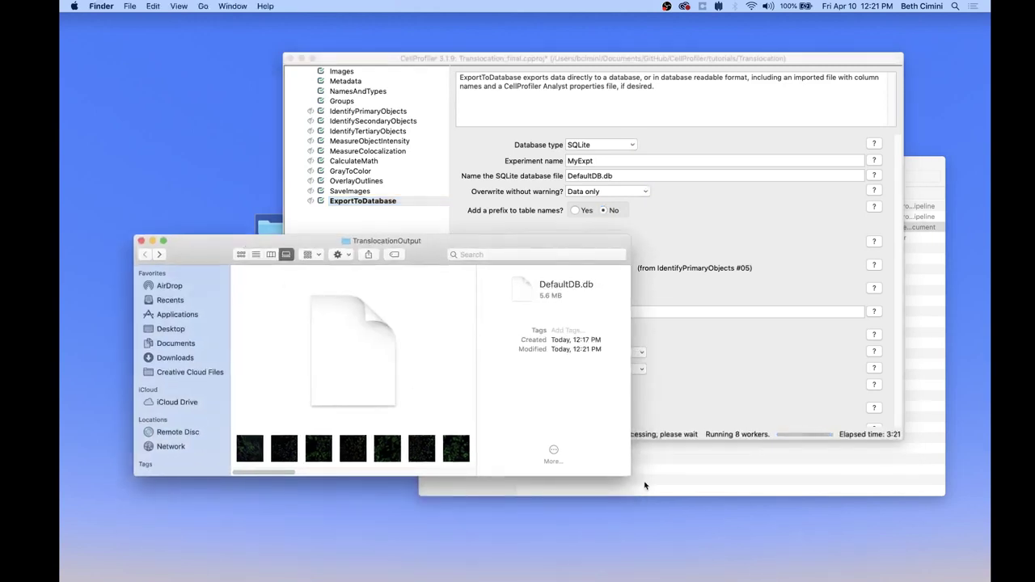
left_click_drag(630, 475, 800, 558)
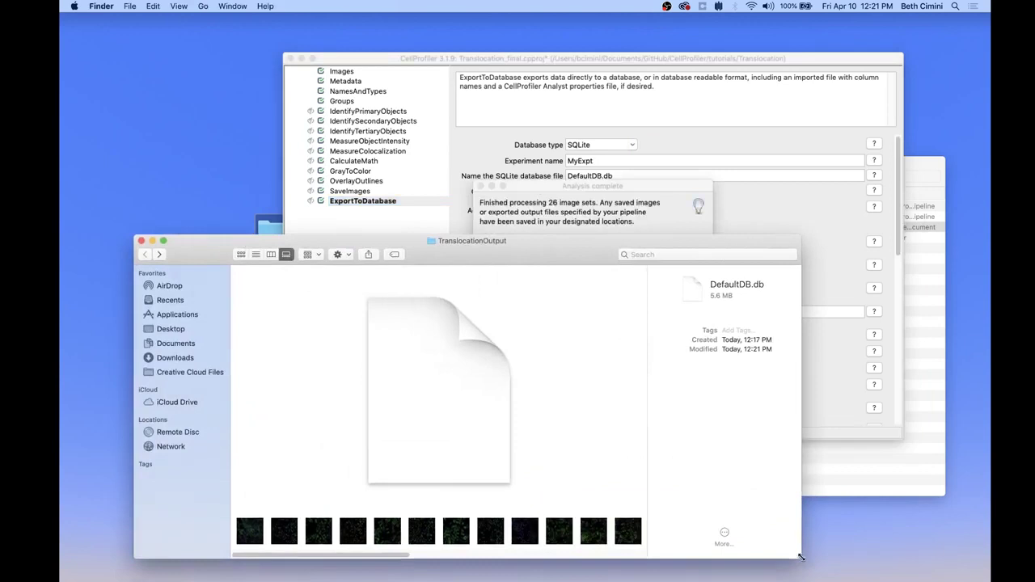
left_click_drag(365, 557, 480, 557)
left_click(471, 534)
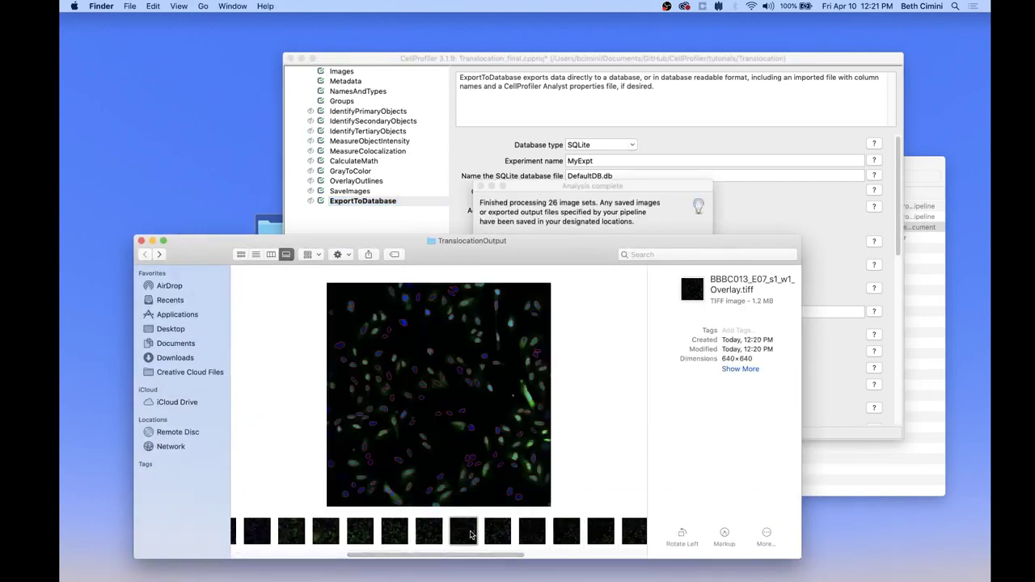
left_click(509, 532)
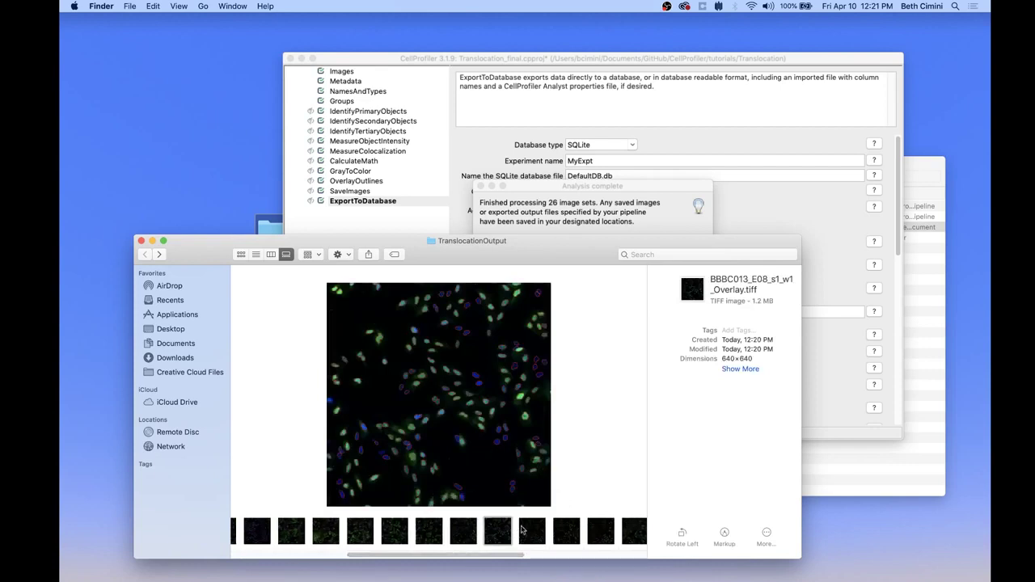
key("Right")
key("Right")
key("Right")
key("Right")
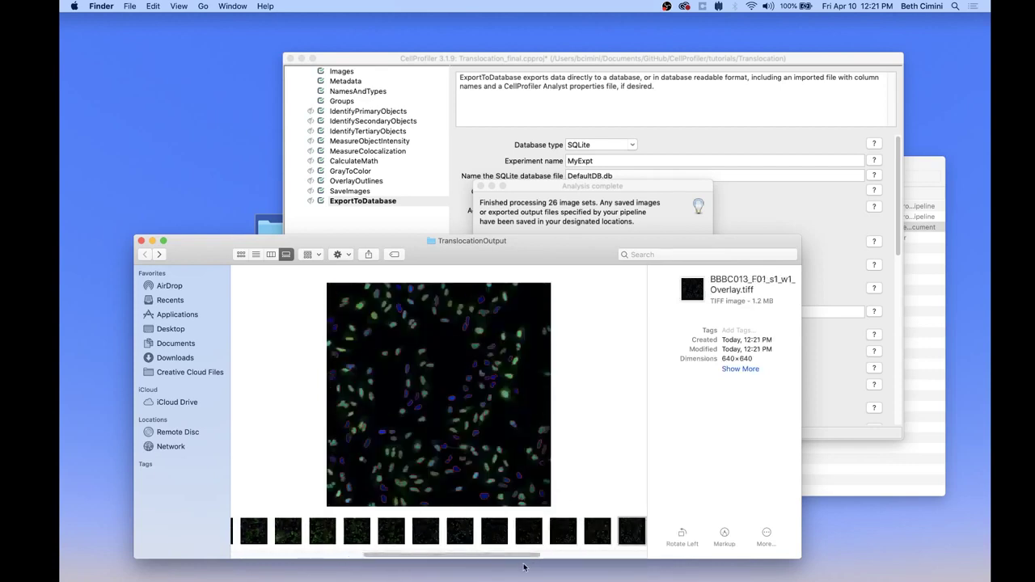
Compare the previews of BBBC013_E12_s1_w1_Overlay.tiff and BBBC013_E11_s1_w1_Overlay.tiff
left_click_drag(522, 556, 577, 558)
left_click(471, 531)
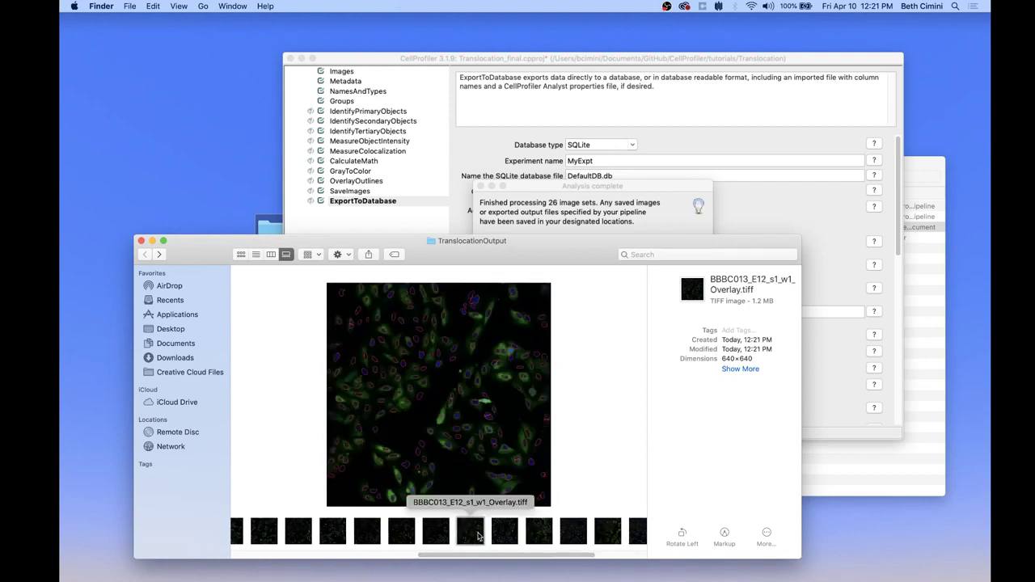
key("Left")
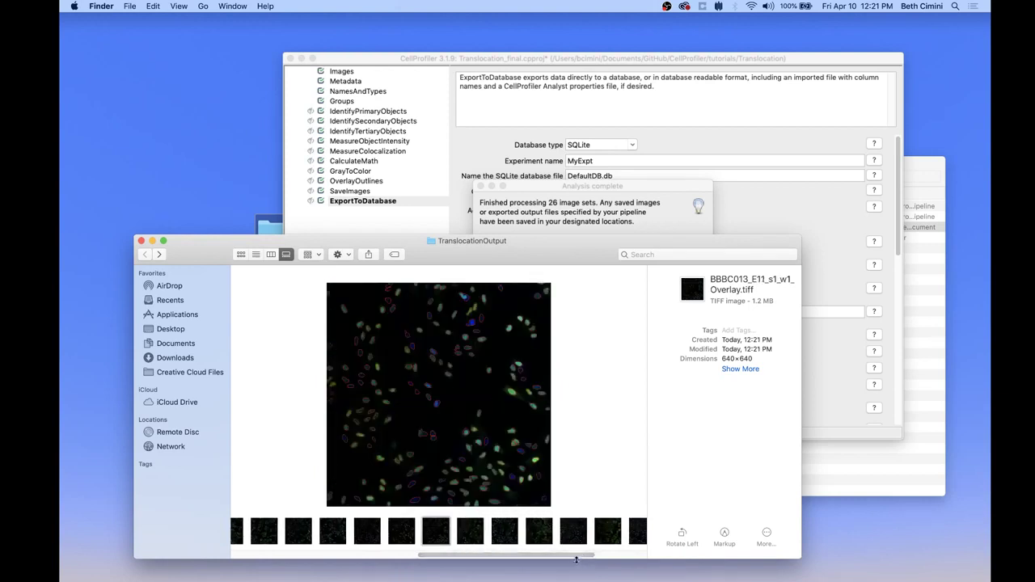
key("Right")
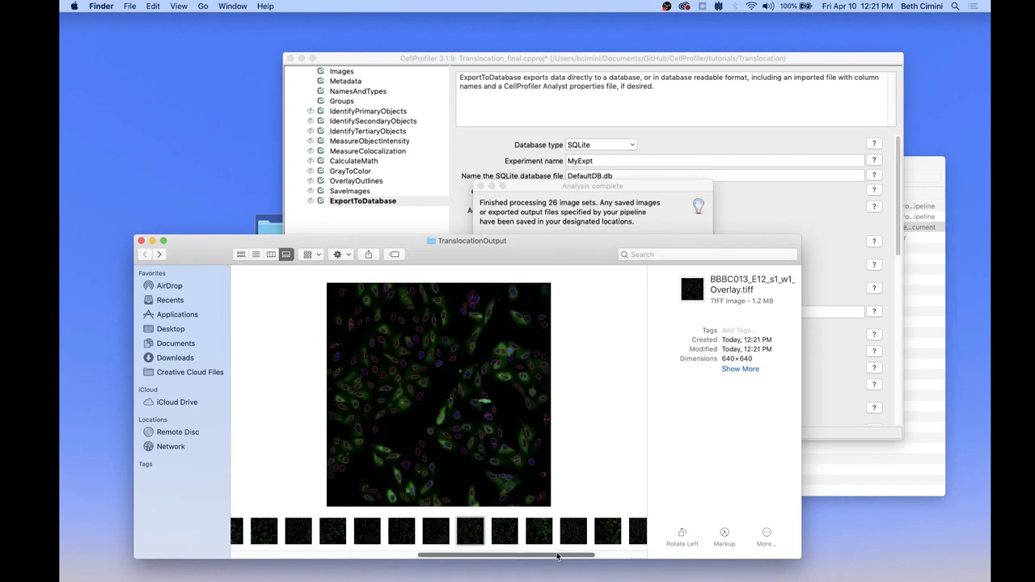
Preview the remaining overlay images through BBBC013_H12_s1_w1_Overlay.tiff, and select the DefaultDB.db database file
key("Right")
key("Right")
key("Right")
key("Right")
key("Right")
key("Right")
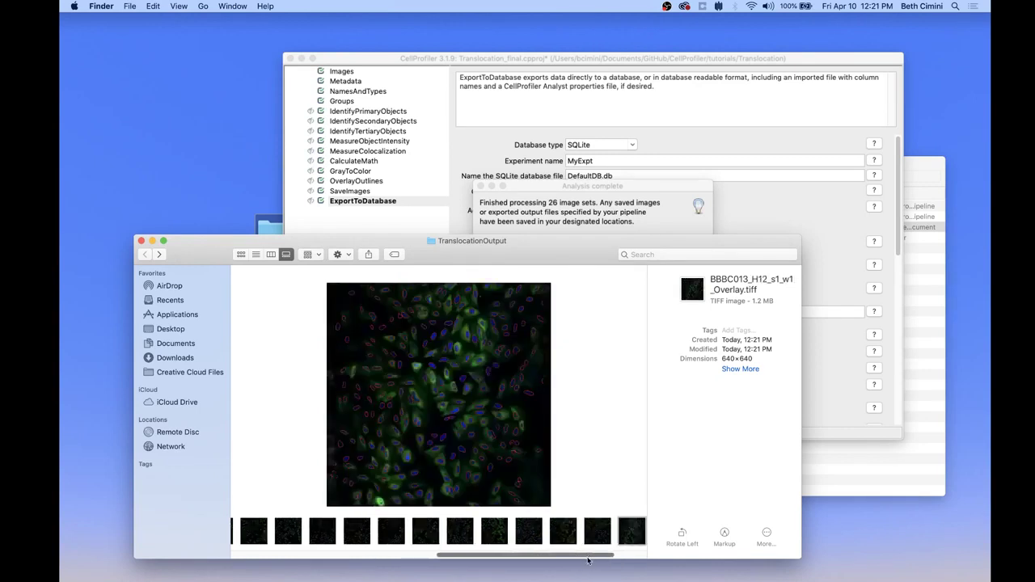
key("Right")
key("Right")
left_click(597, 539)
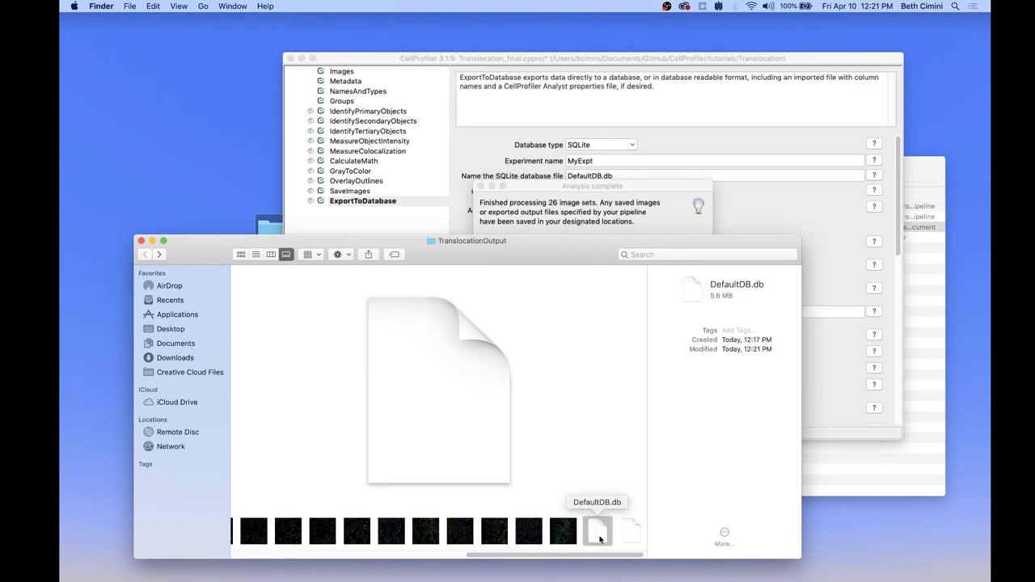
Open DefaultDB.db in DB Browser for SQLite and look through the rows and columns of the Per_Image table
double_click(599, 539)
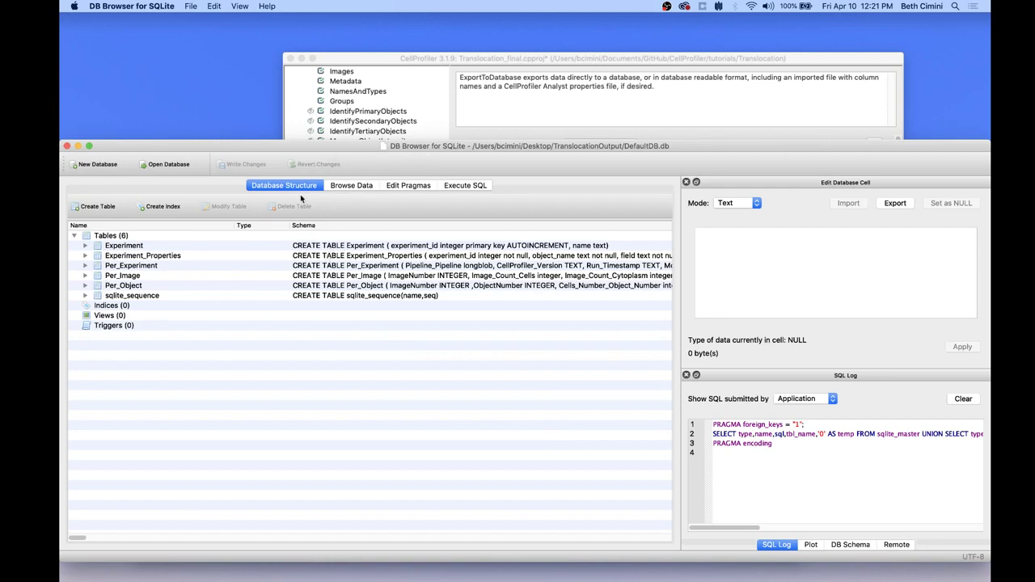
left_click(353, 189)
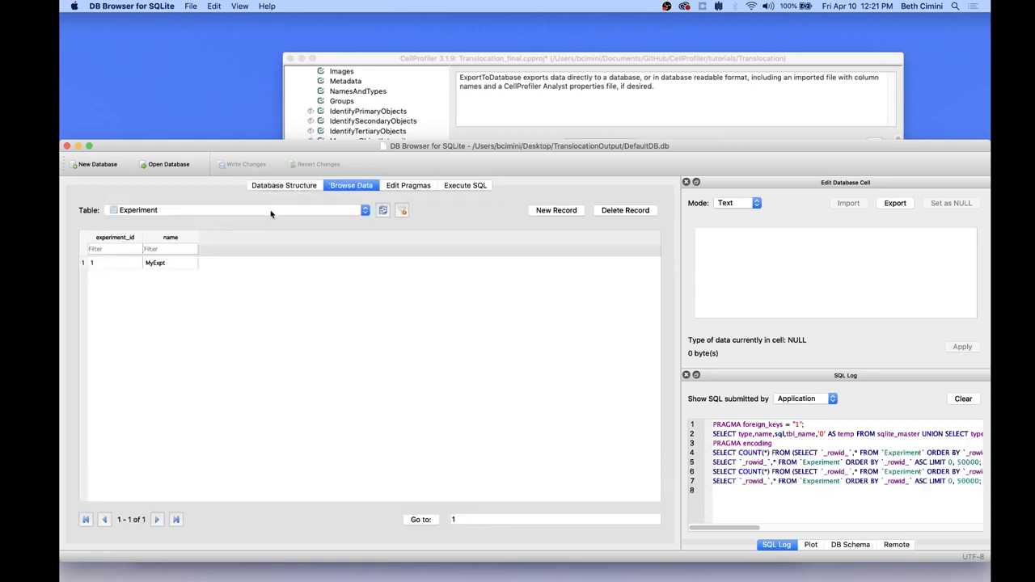
left_click(272, 213)
left_click(249, 245)
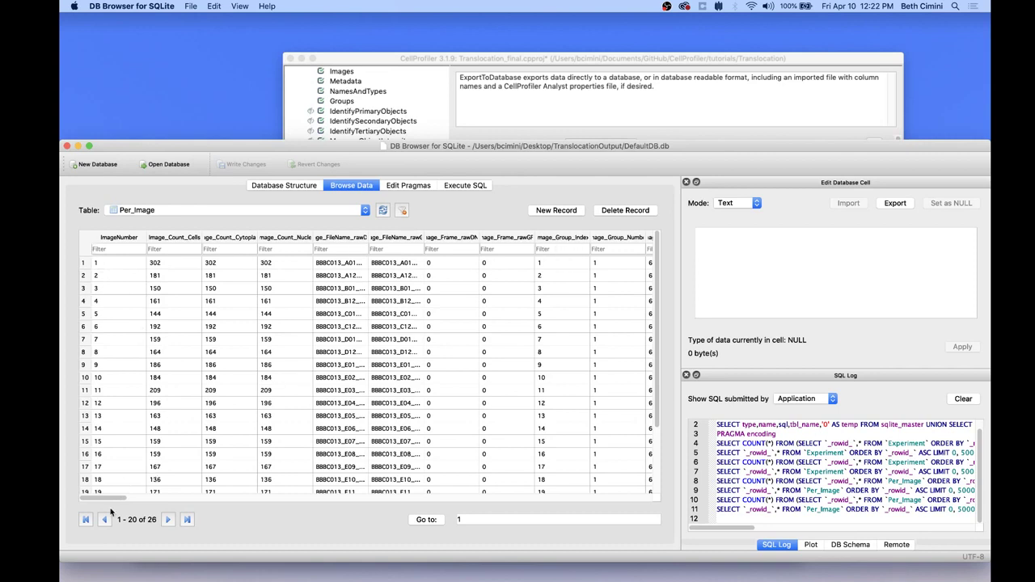
left_click_drag(111, 501, 372, 491)
scroll(657, 314, "down", 5)
left_click_drag(375, 501, 109, 499)
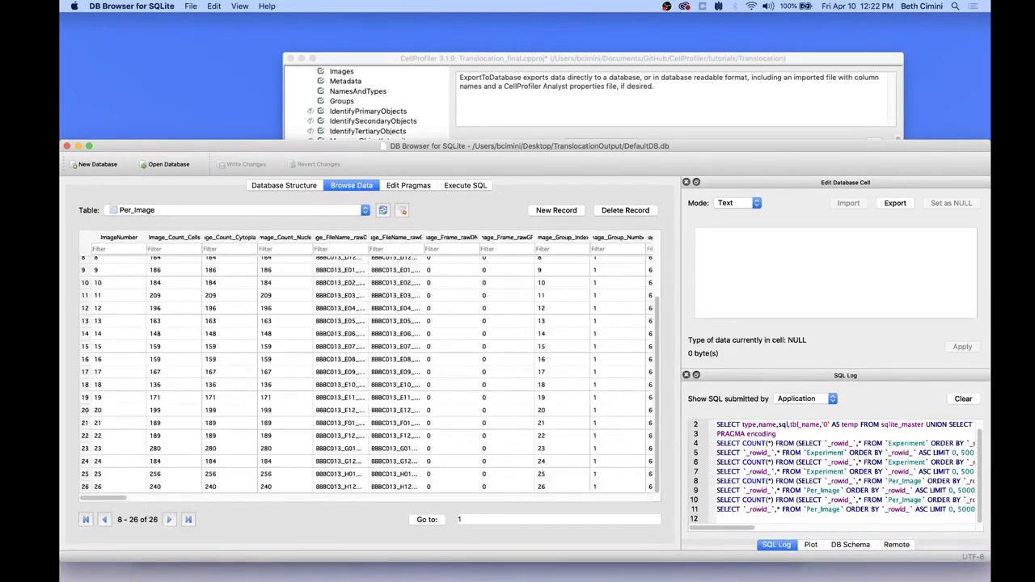
Check which export and import formats DB Browser offers for the tables, and close the database window
left_click(191, 6)
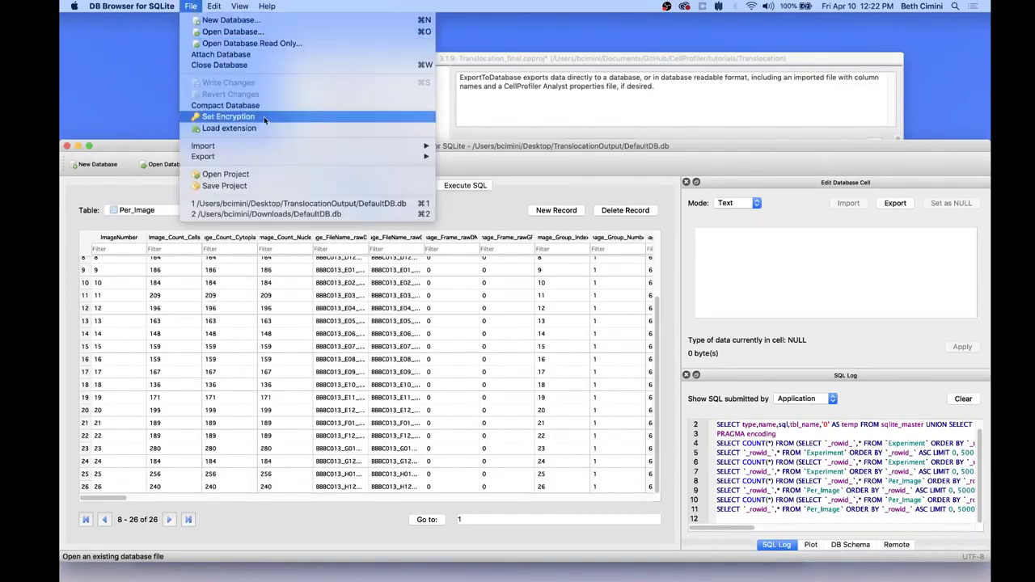
mouse_move(279, 157)
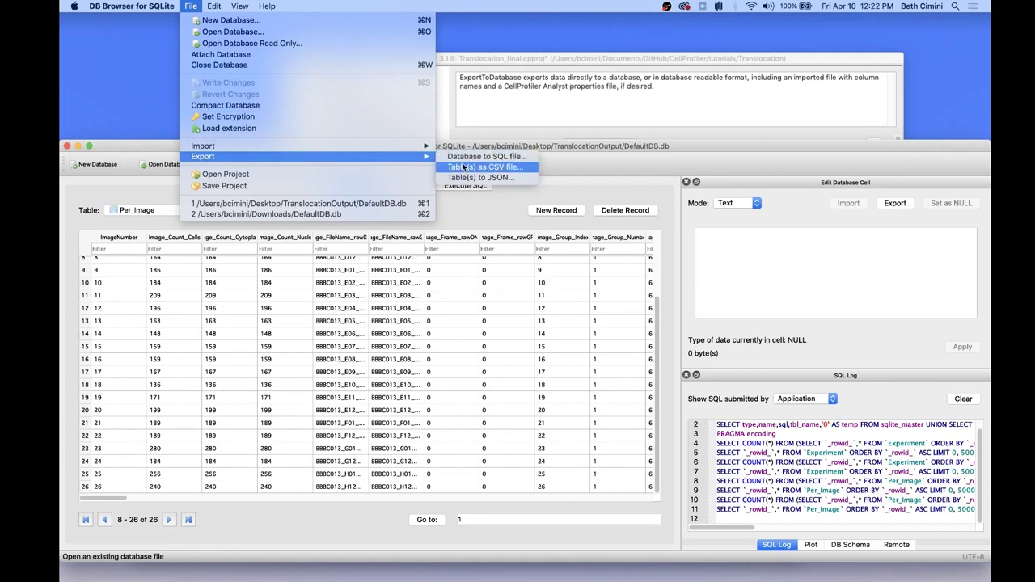
mouse_move(407, 149)
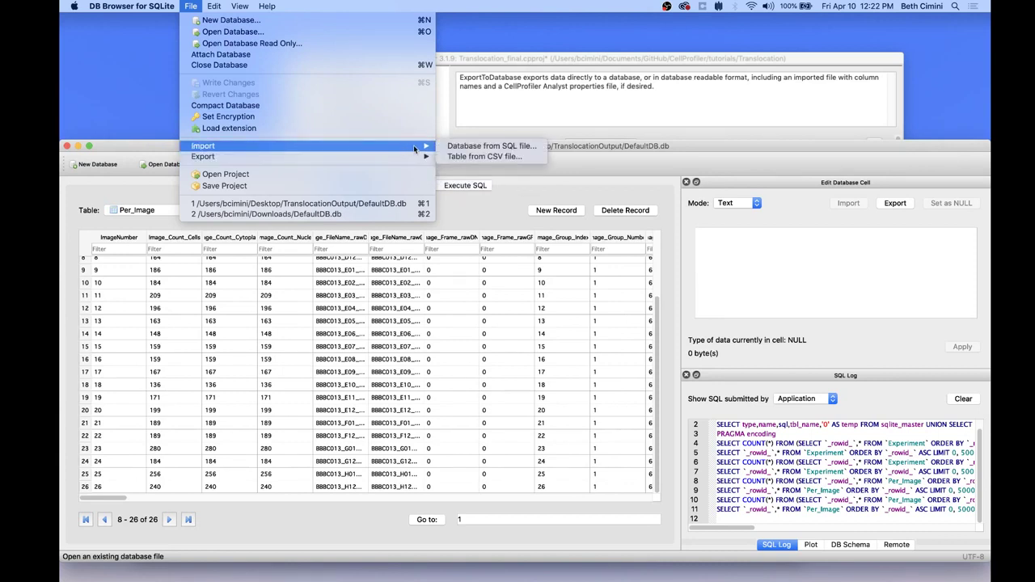
left_click(176, 225)
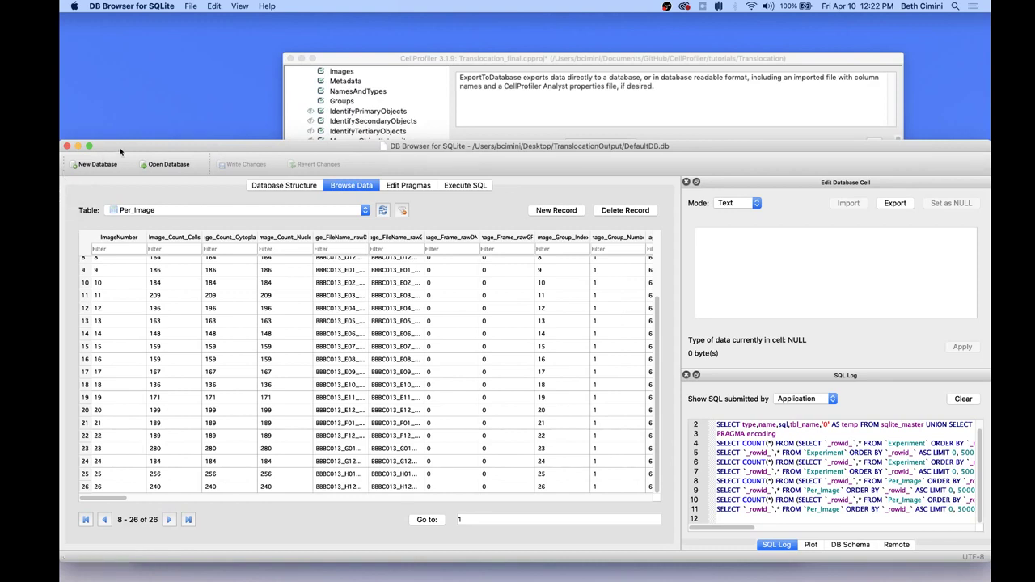
left_click_drag(120, 152, 145, 141)
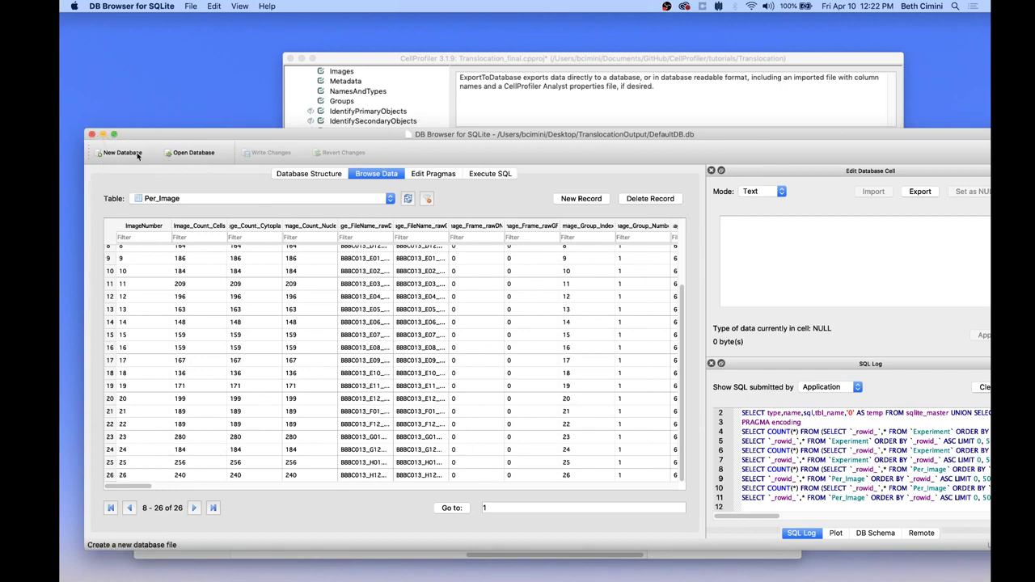
left_click(92, 135)
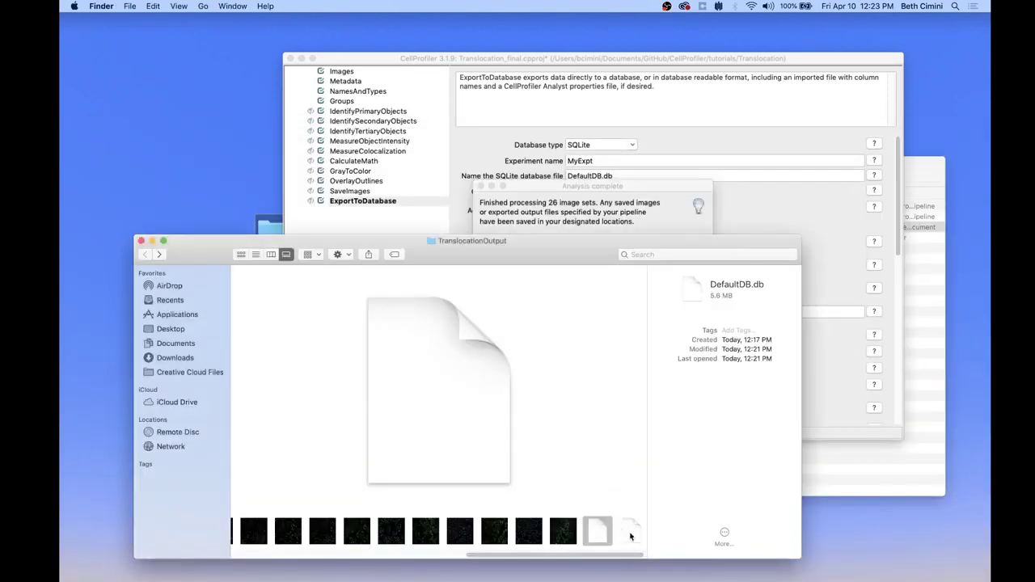
Open DefaultDB.properties in TextEdit, enlarge its window, and highlight the Image_Metadata_Well value of well_id
left_click(631, 531)
double_click(628, 533)
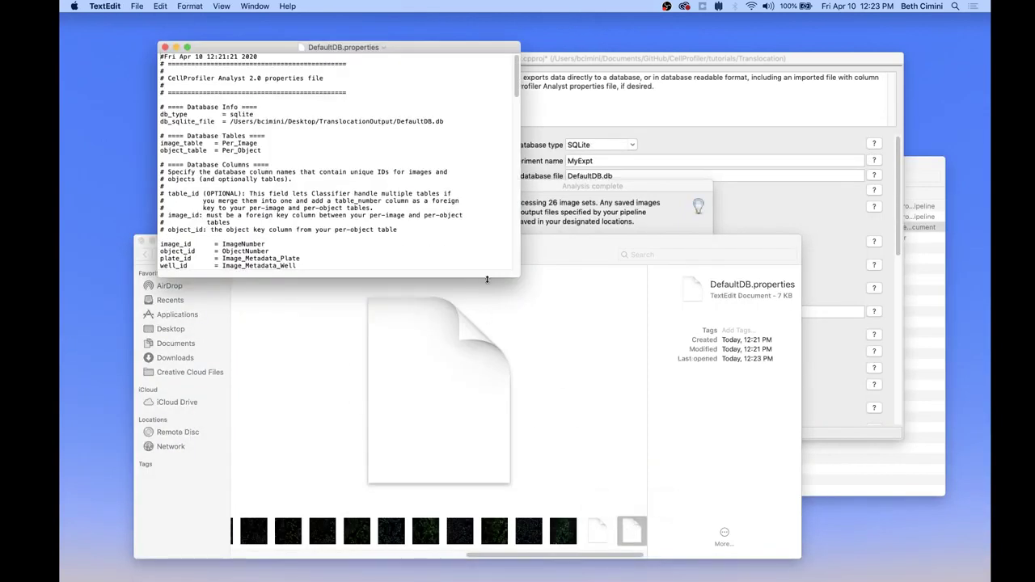
left_click_drag(520, 276, 700, 386)
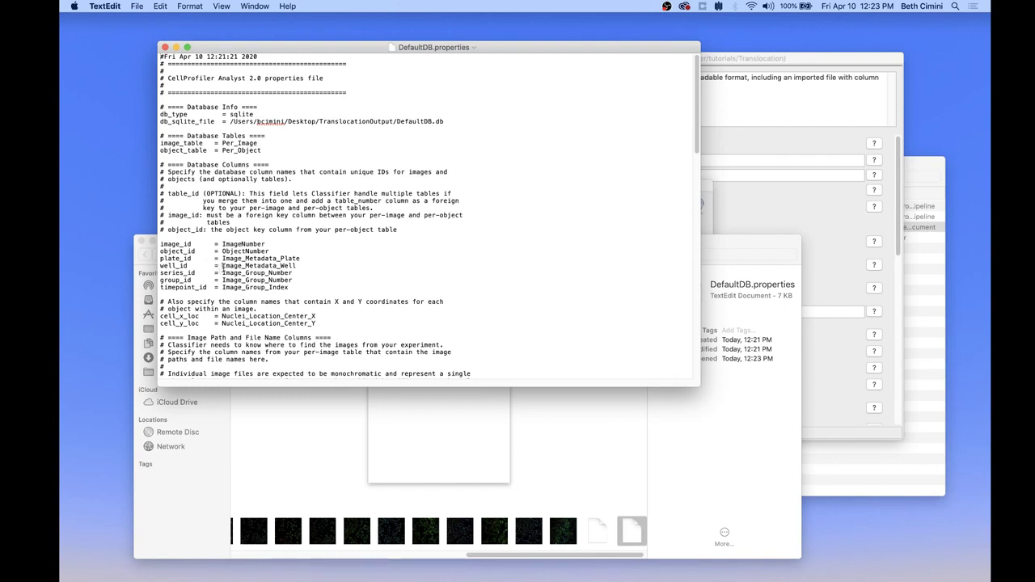
left_click_drag(223, 266, 304, 265)
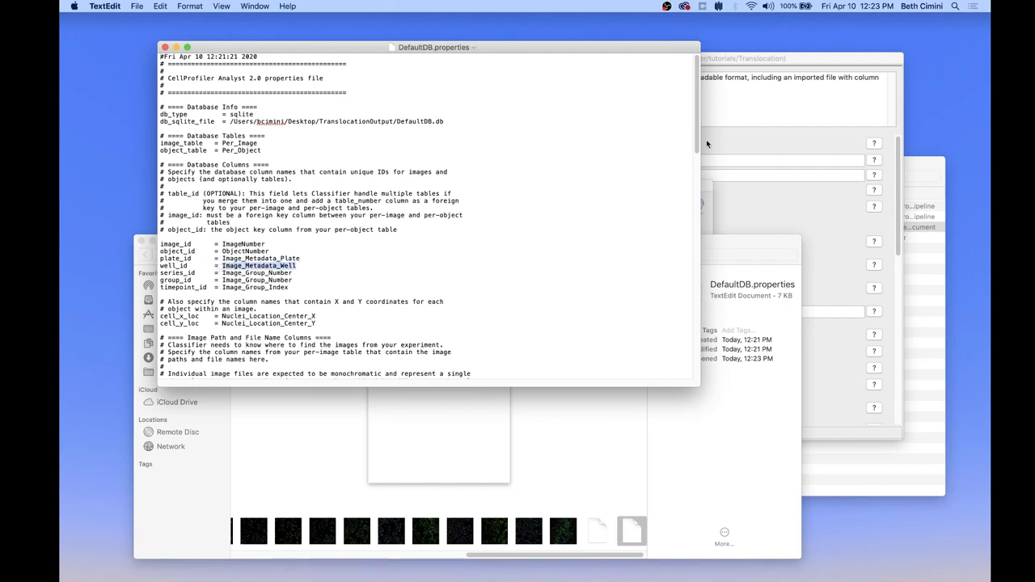
Set the first entry of image_channel_colors to magenta, save DefaultDB.properties, and close it after reviewing the remaining settings
left_click_drag(696, 146, 695, 227)
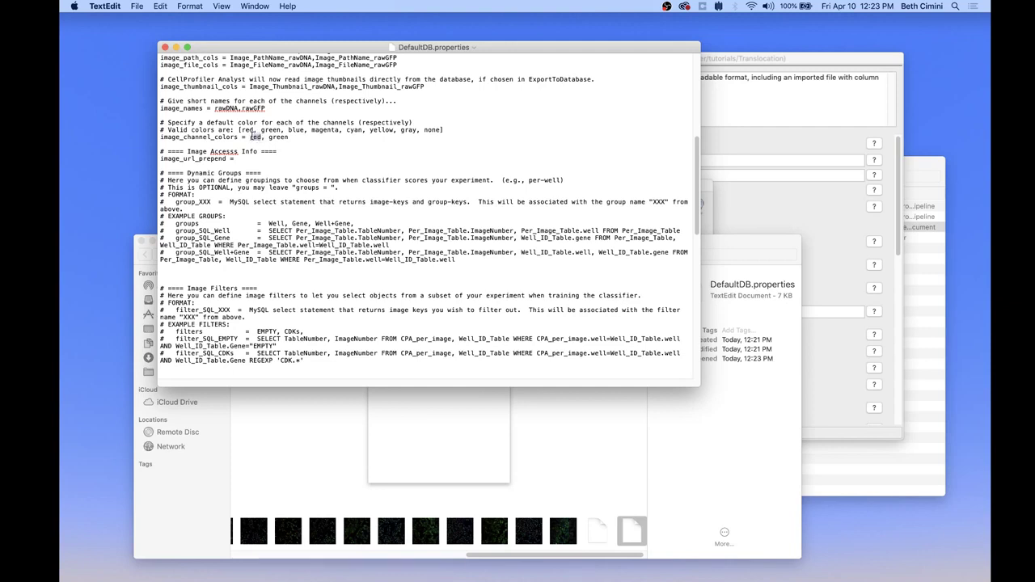
type("magenta")
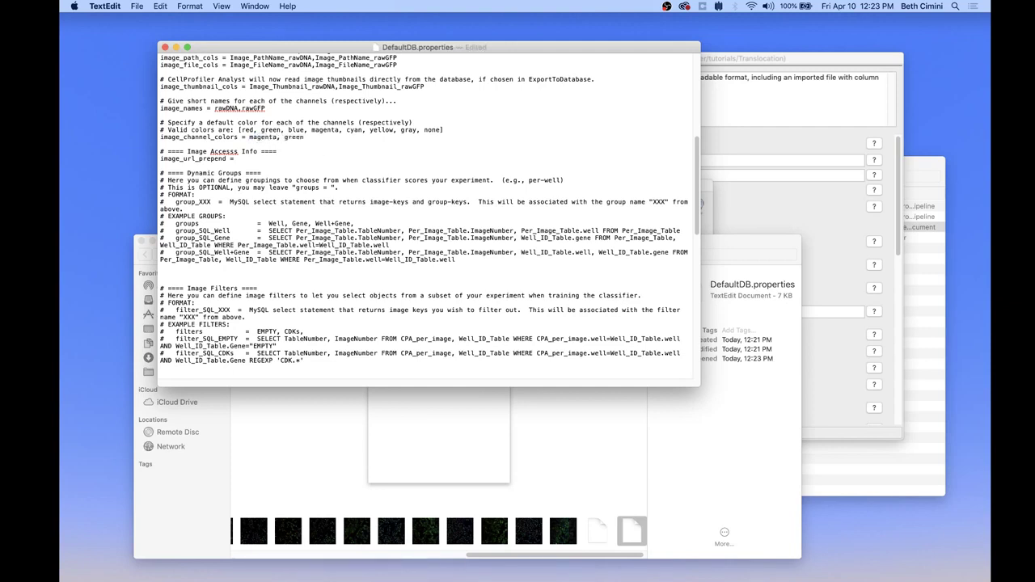
key("super+s")
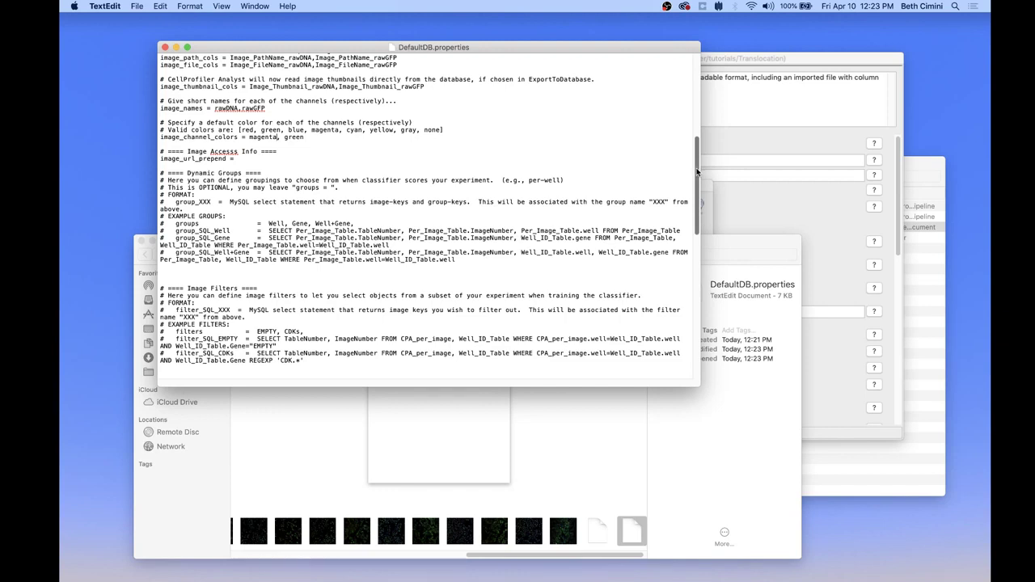
left_click_drag(696, 172, 694, 249)
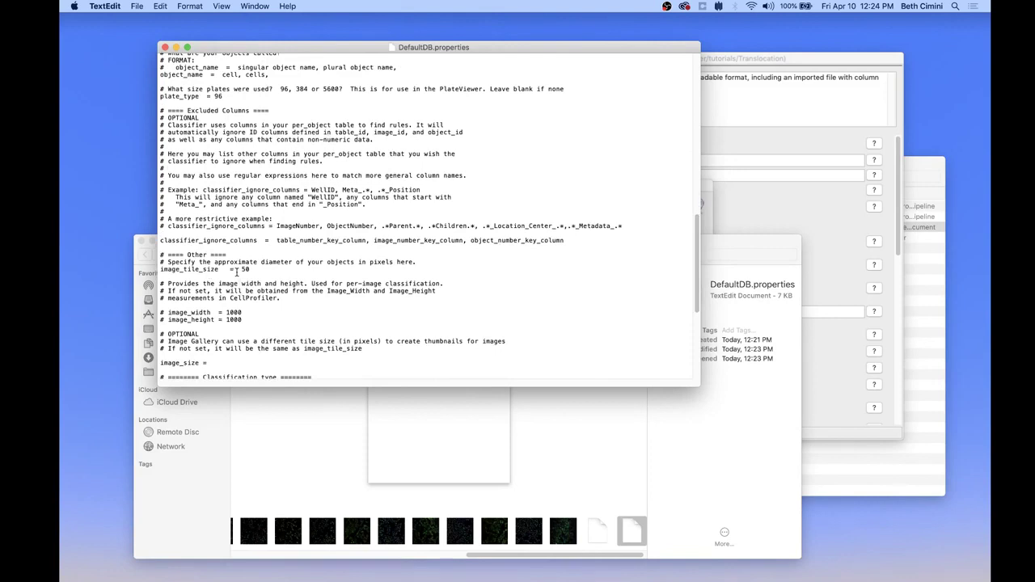
left_click(165, 48)
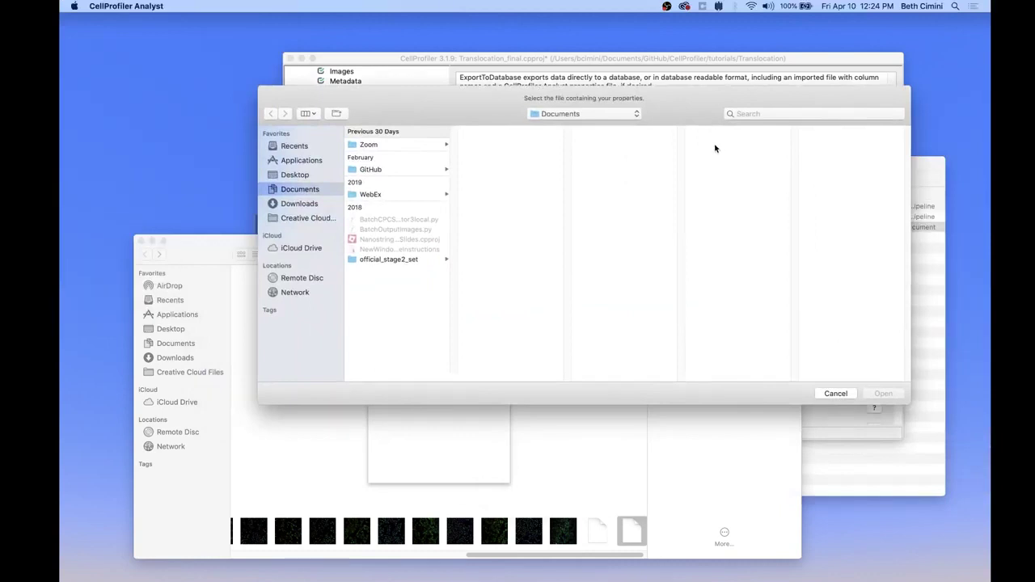
Load DefaultDB.properties from the TranslocationOutput folder on the Desktop into CellProfiler Analyst
left_click(306, 180)
left_click(422, 165)
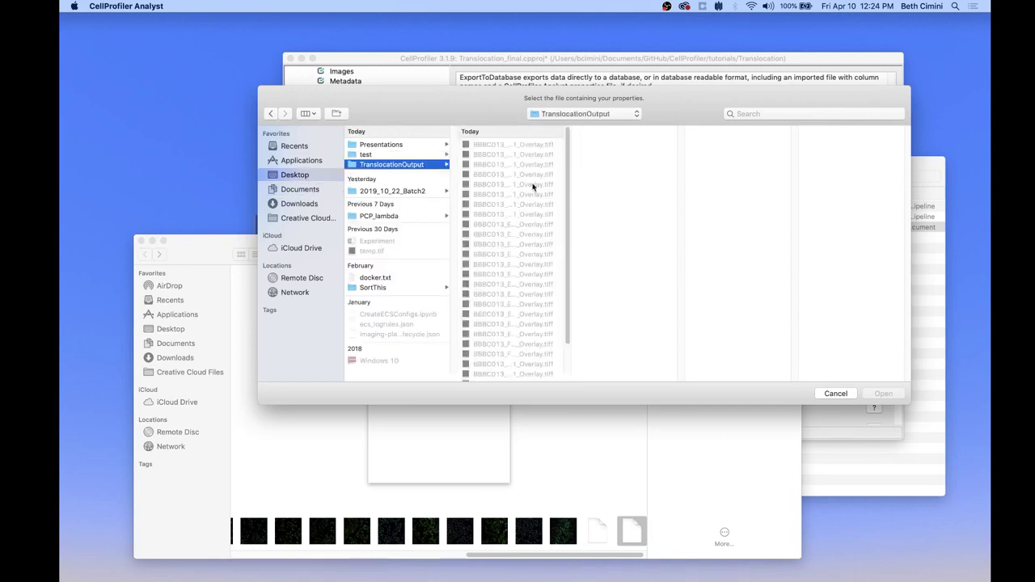
scroll(570, 191, "down", 2)
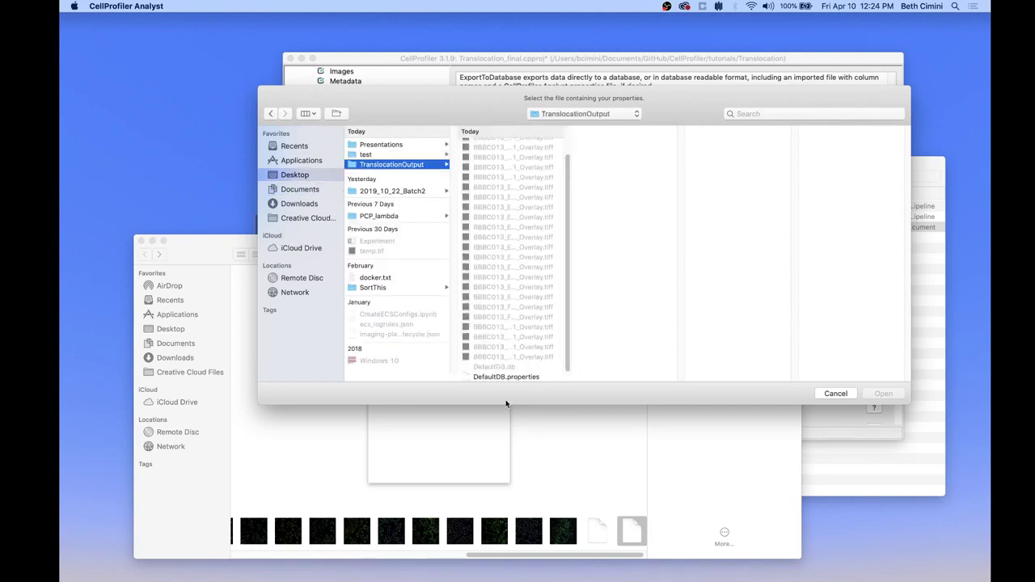
left_click(508, 377)
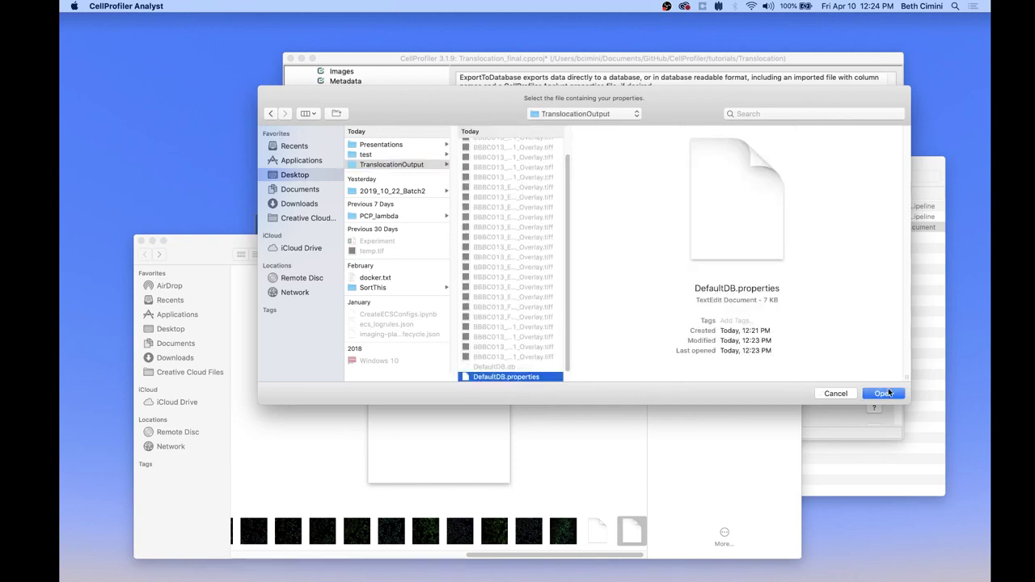
left_click(887, 396)
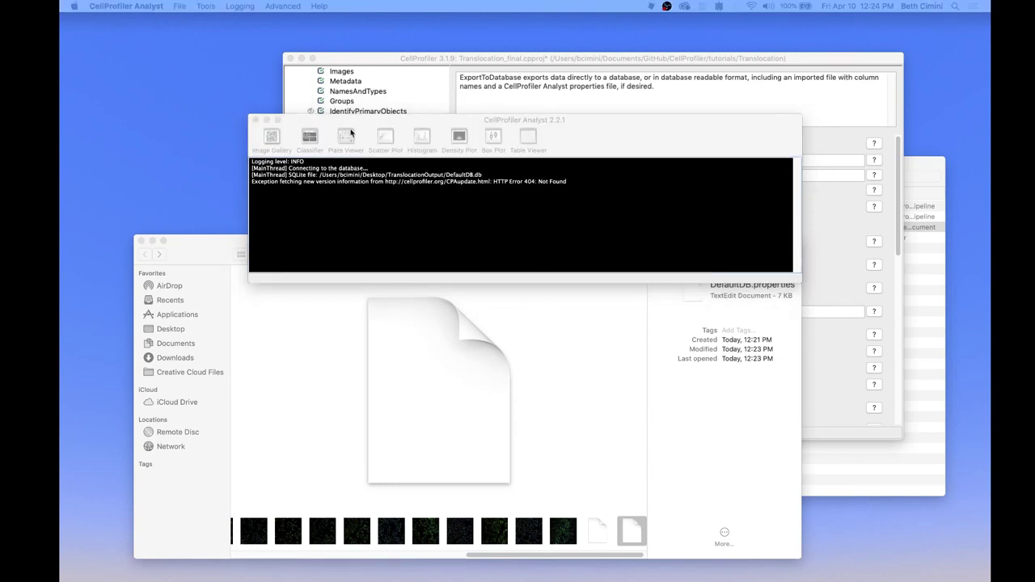
left_click(622, 153)
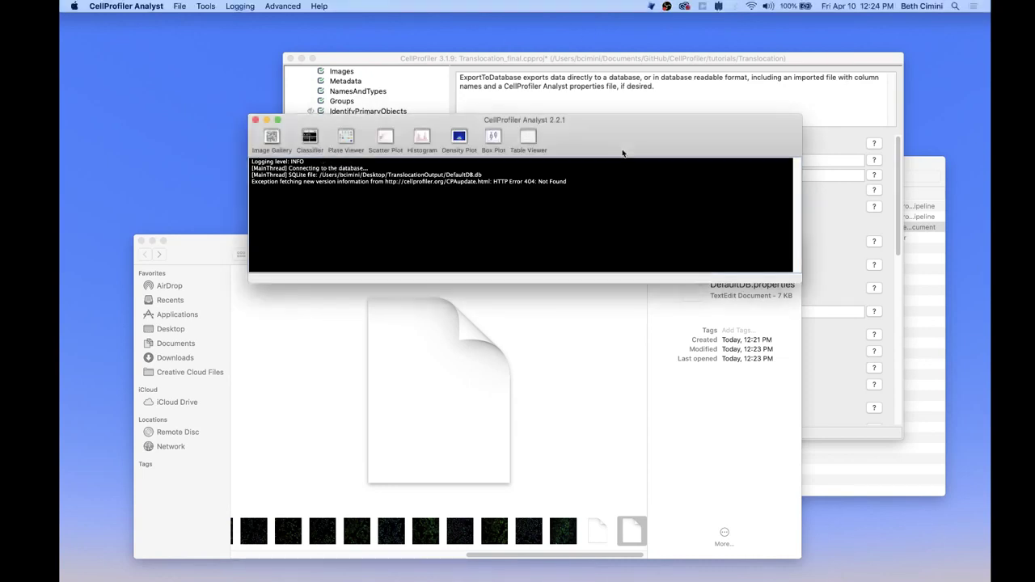
Load the Per_Image table from the database into Table Viewer, view it in an enlarged window, and close the table windows
left_click(532, 138)
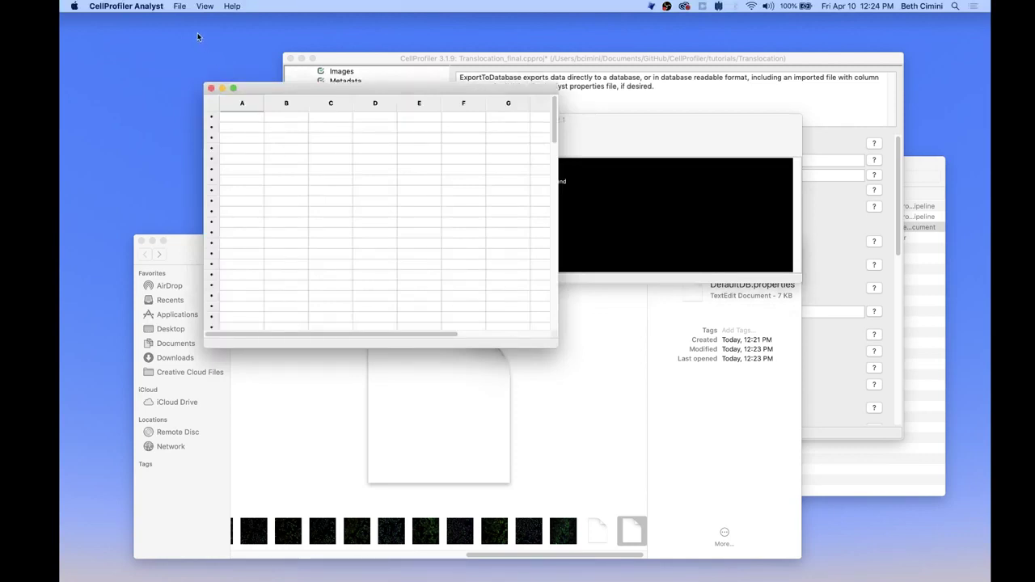
left_click(179, 7)
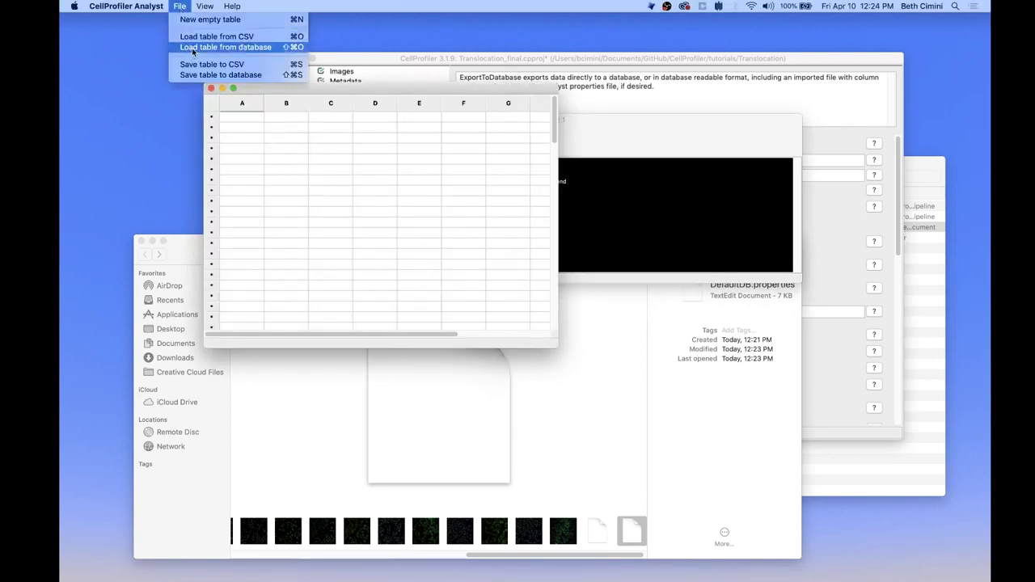
left_click(192, 48)
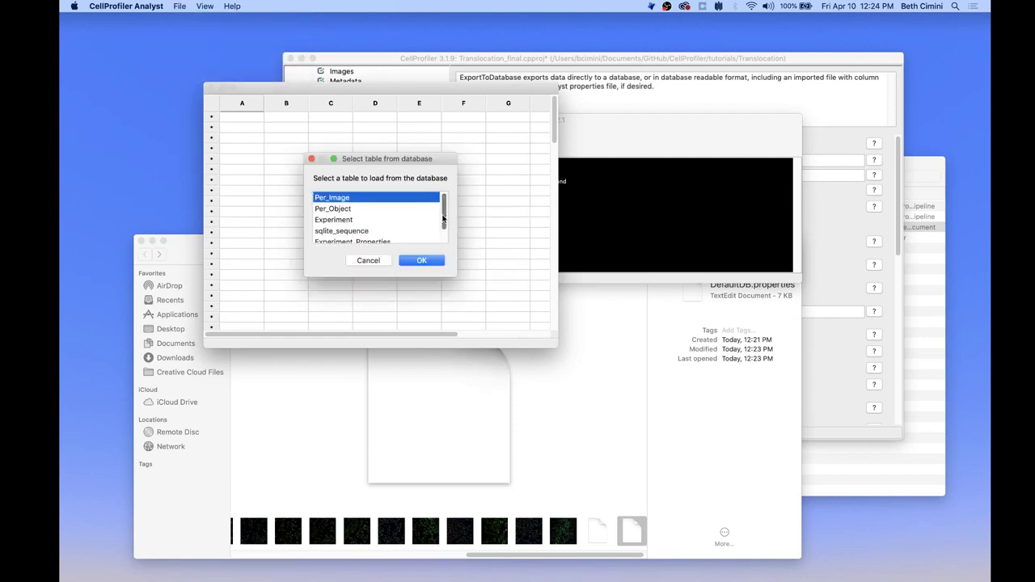
left_click(422, 260)
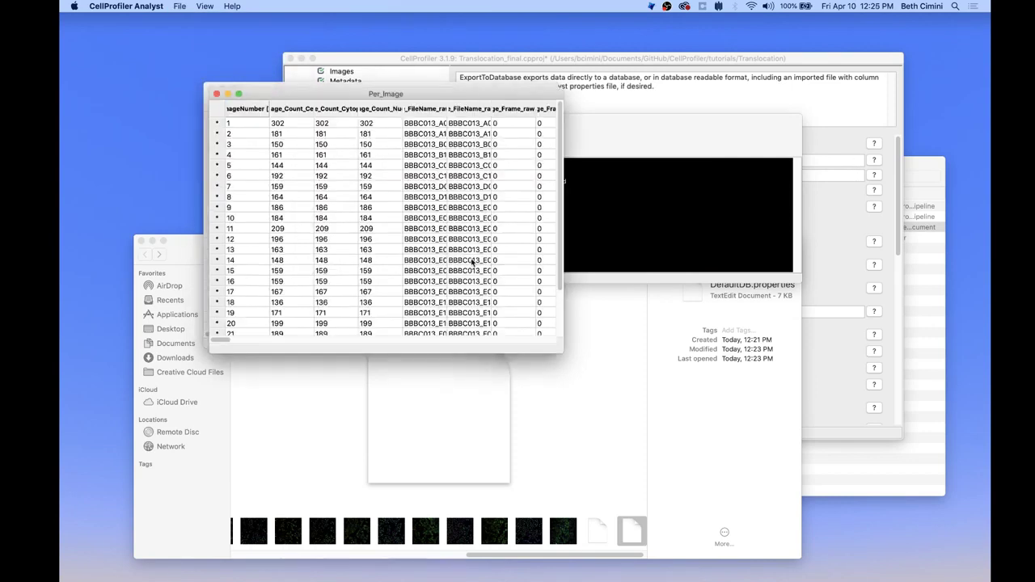
left_click_drag(556, 346, 885, 397)
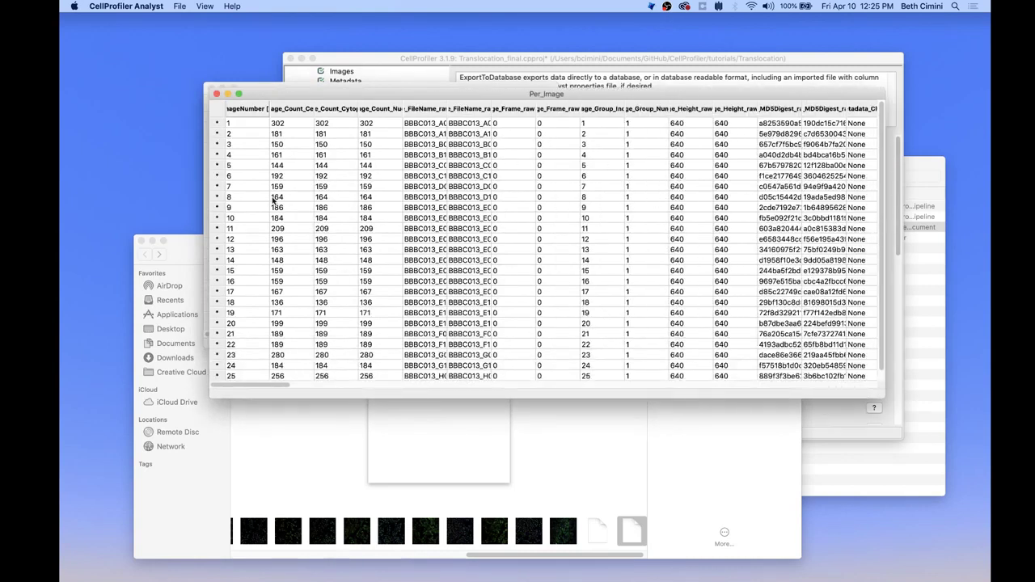
left_click(216, 94)
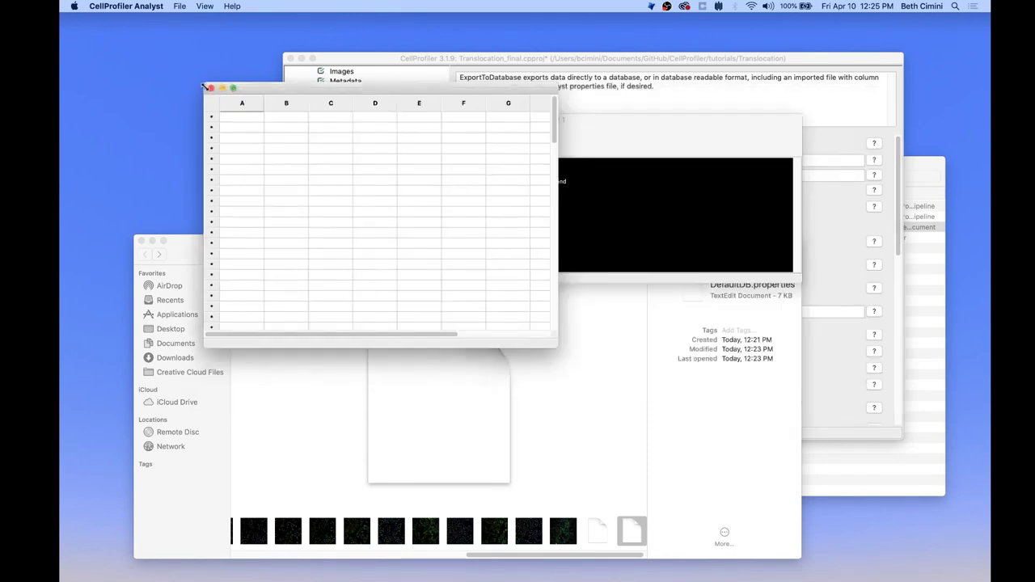
left_click(211, 88)
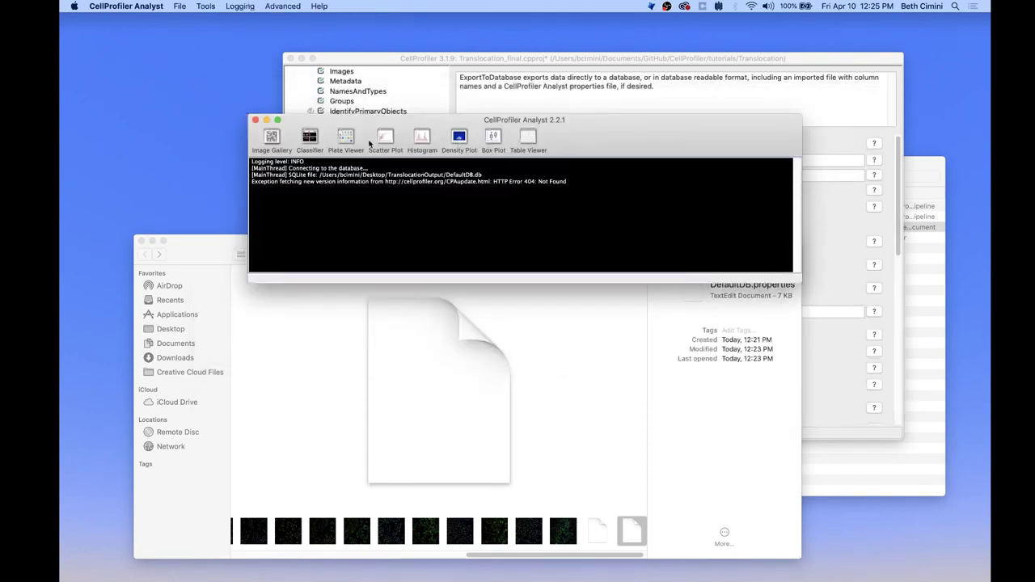
Fetch images 1 to 5 from the experiment in Image Gallery, view them, and close the gallery
left_click(273, 140)
double_click(513, 53)
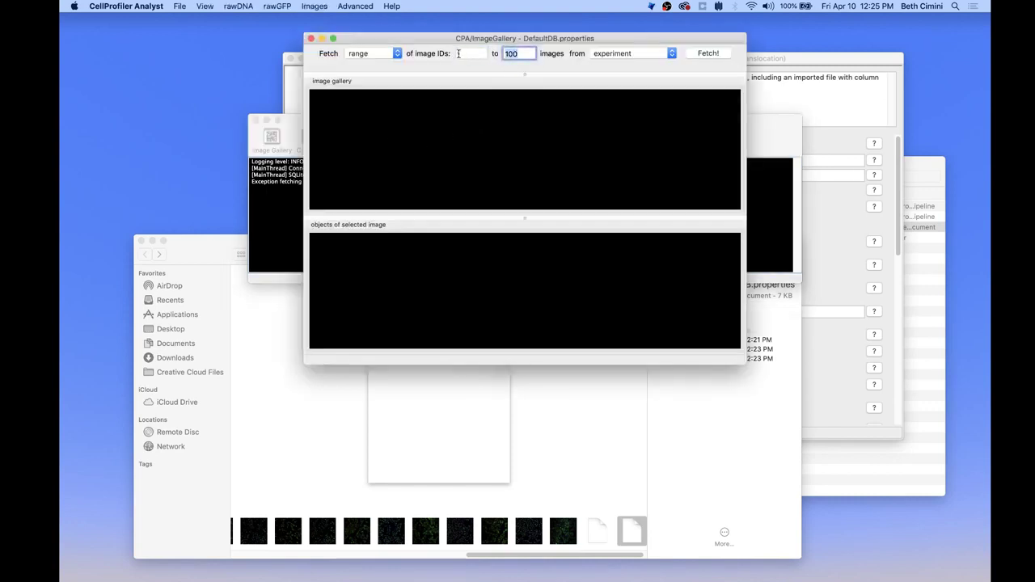
type("5")
left_click(693, 54)
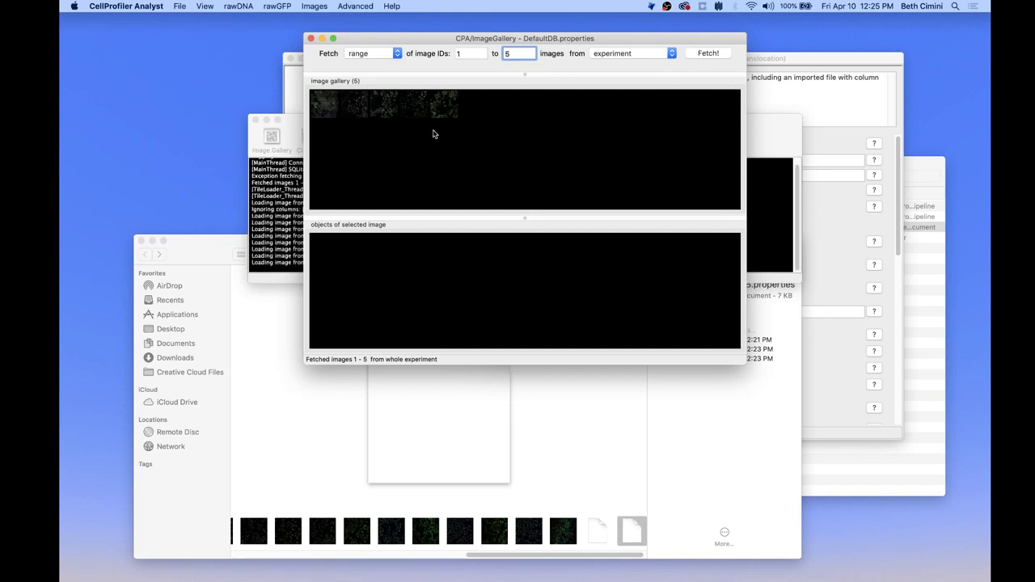
left_click(310, 38)
Open Plate Viewer, widen its window, and color the wells by the Image_Metadata_Dose measurement
left_click(343, 139)
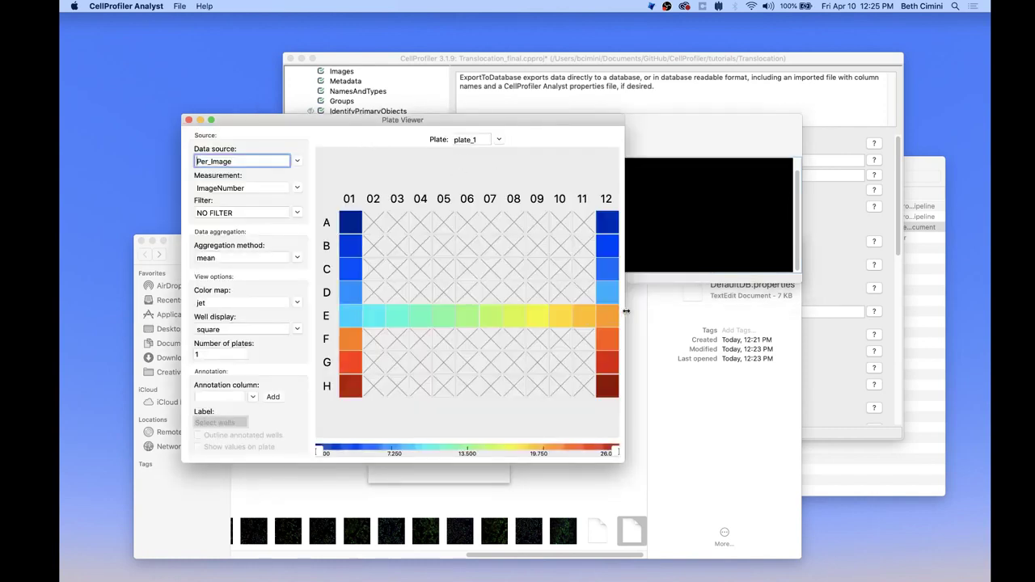
left_click_drag(624, 426, 672, 426)
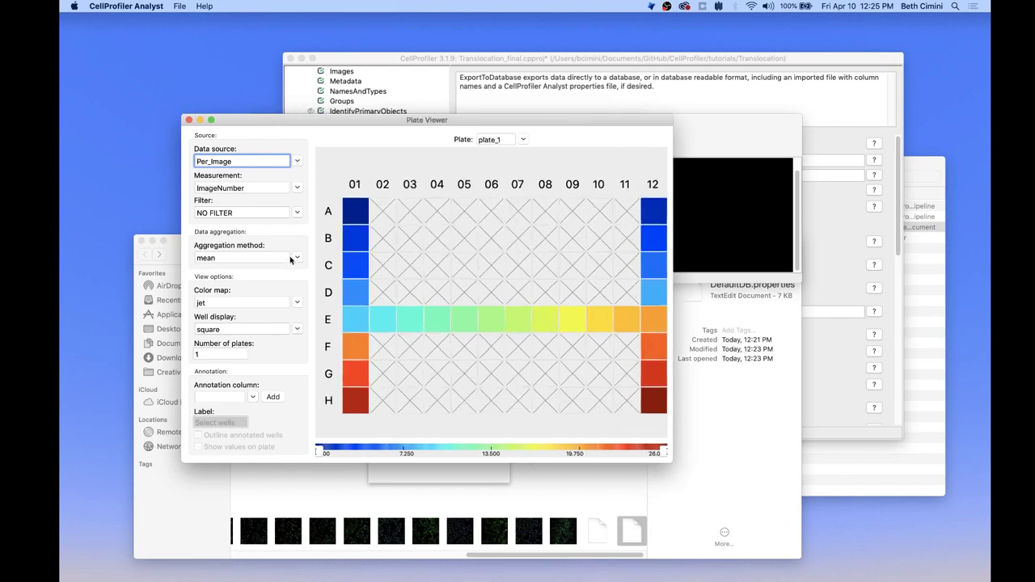
left_click(298, 187)
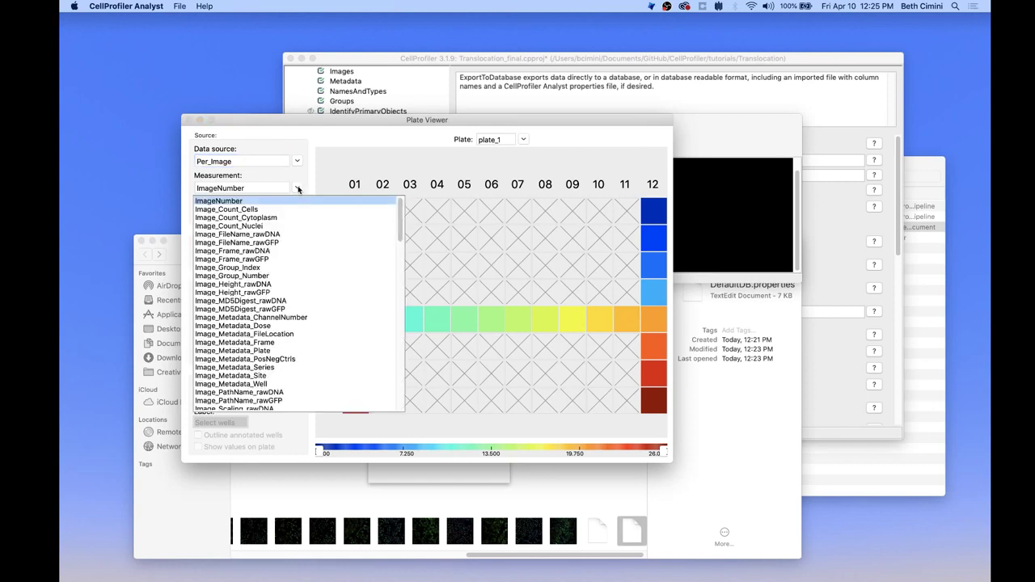
left_click(292, 327)
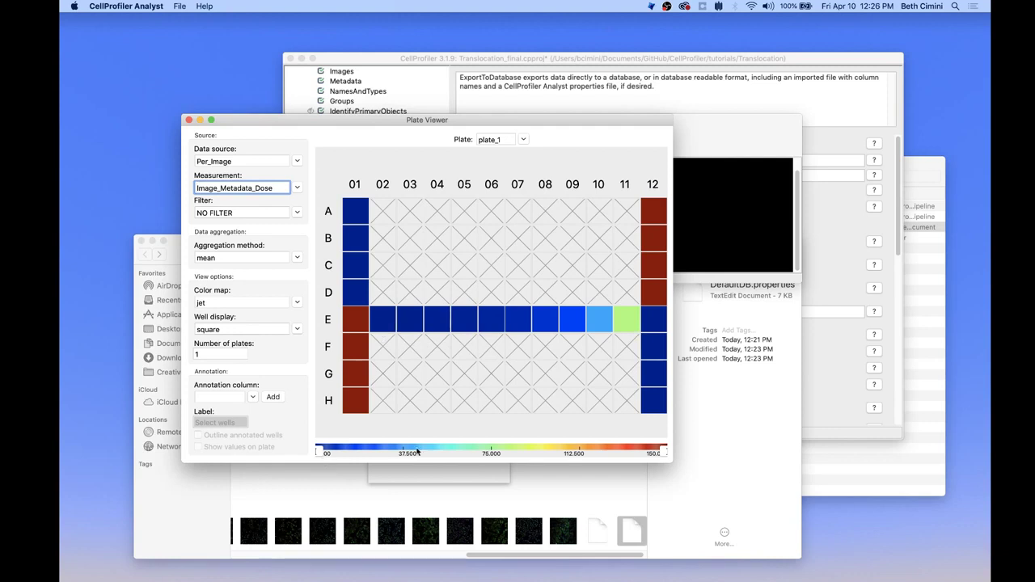
mouse_move(664, 457)
left_mouse_down()
mouse_move(388, 455)
mouse_move(668, 457)
left_mouse_up()
Set the plate's data source to Per_Object and its measurement to Nuclei_Intensity_MeanIntensity_rawGFP
left_click(296, 163)
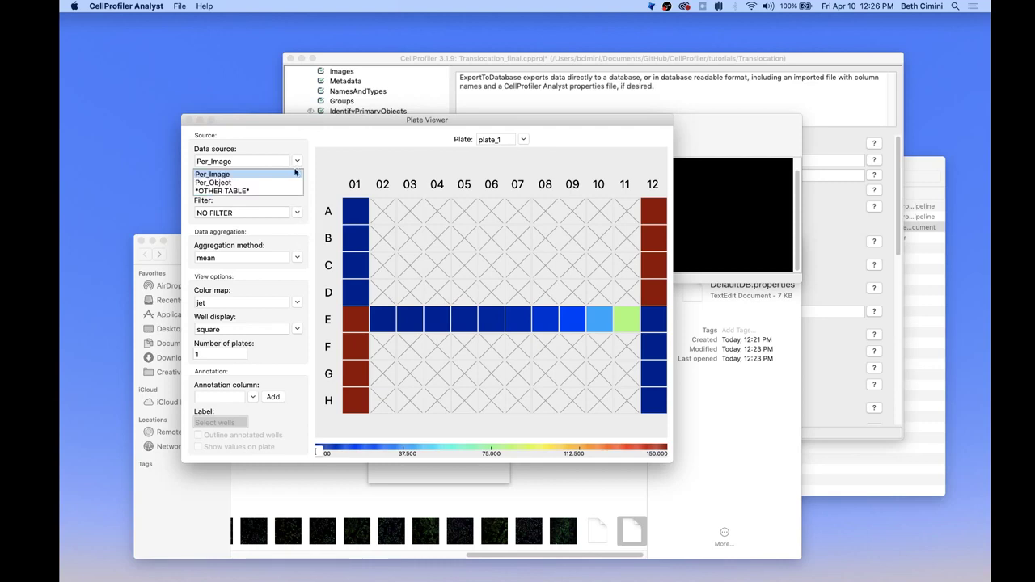
left_click(283, 183)
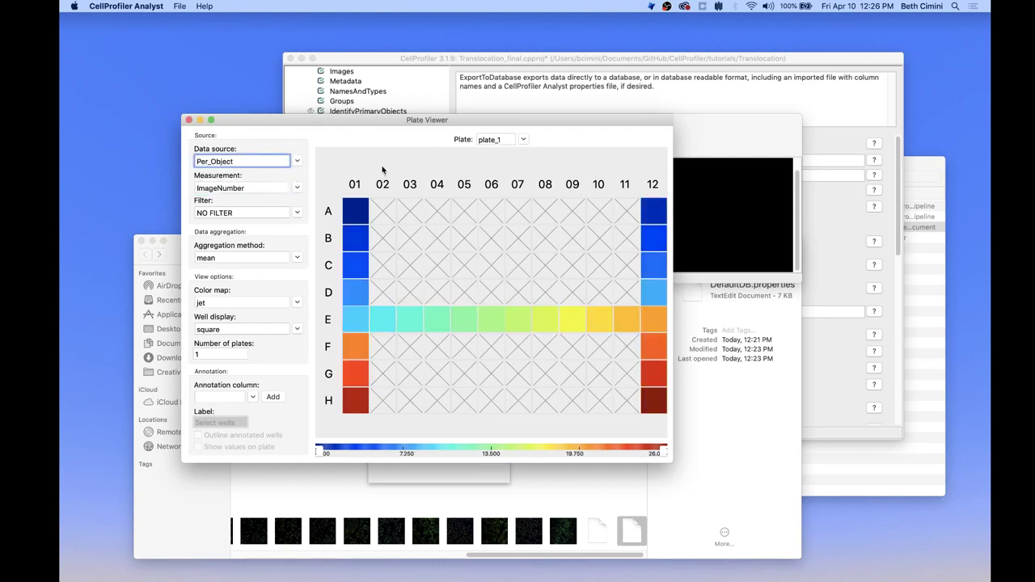
left_click(297, 188)
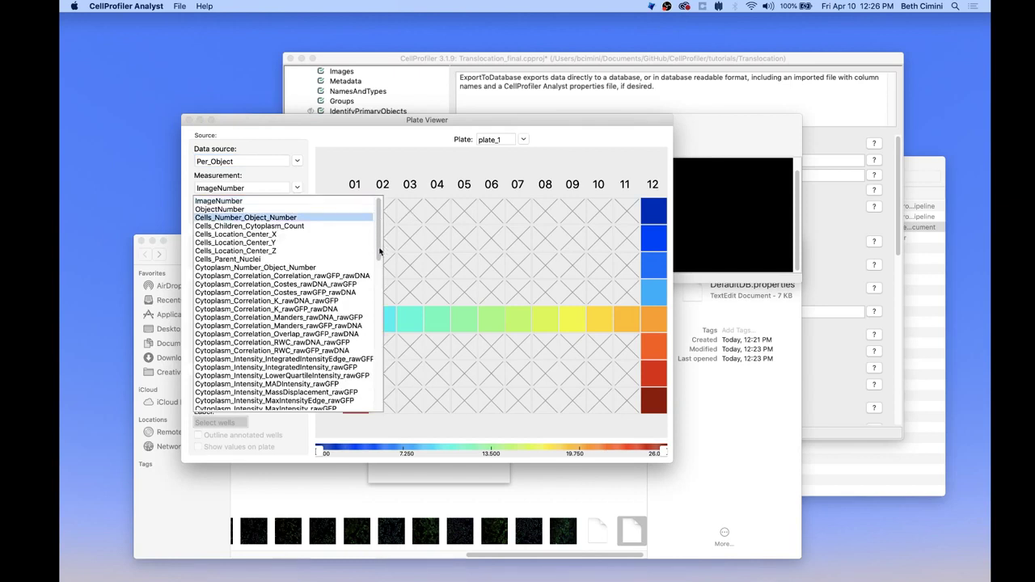
scroll(379, 273, "down", 10)
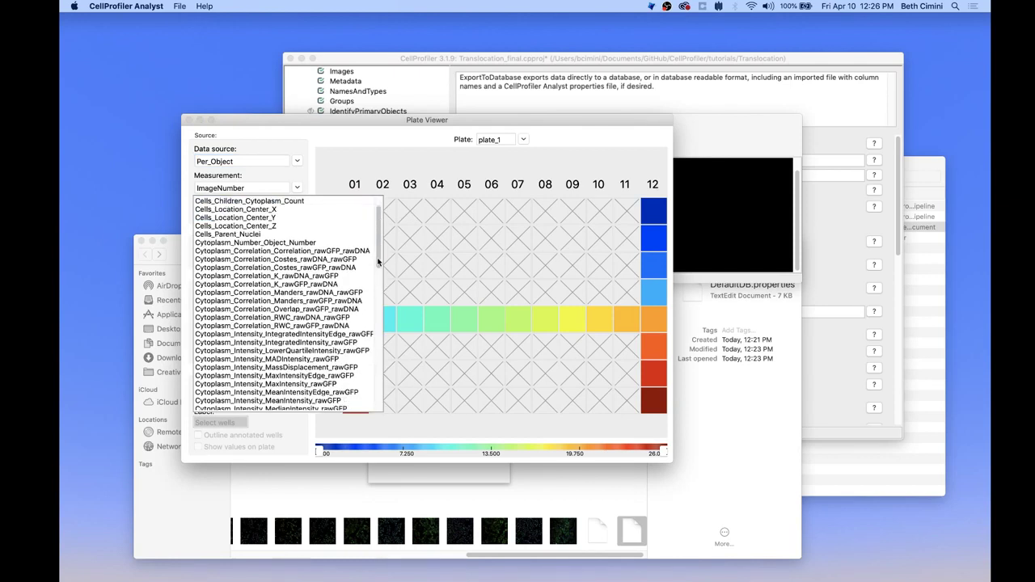
scroll(379, 256, "down", 7)
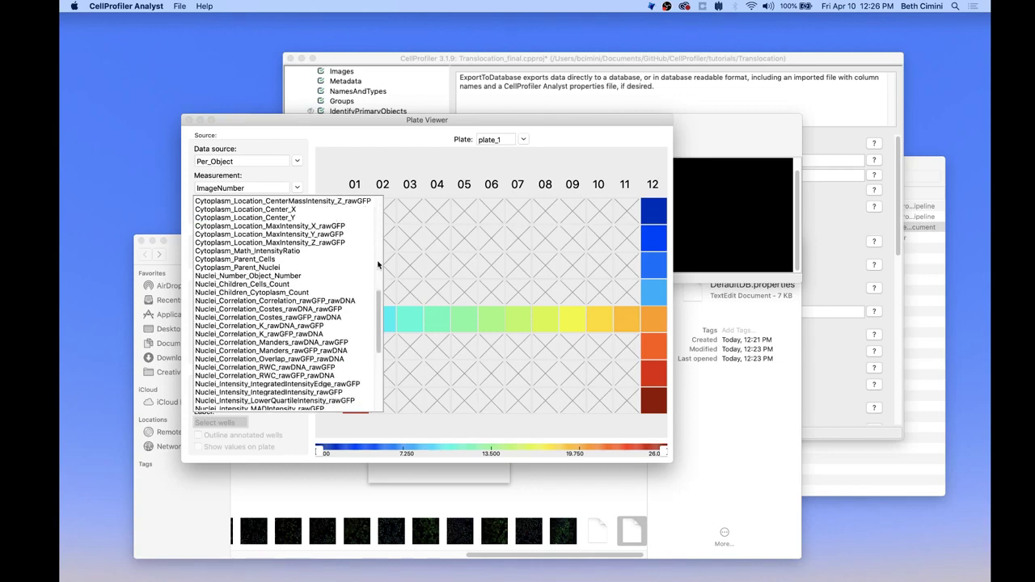
scroll(378, 268, "down", 5)
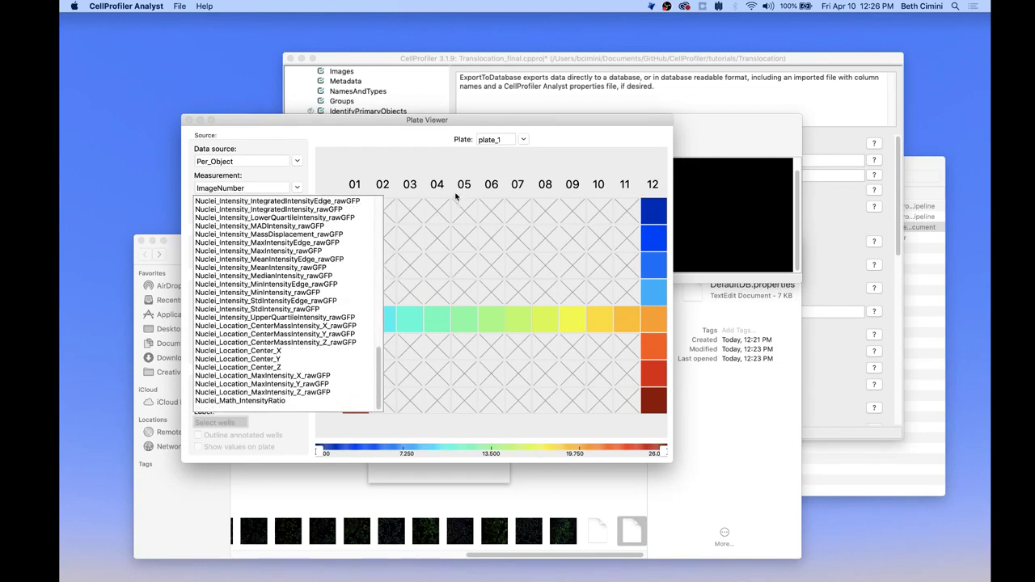
scroll(333, 242, "up", 3)
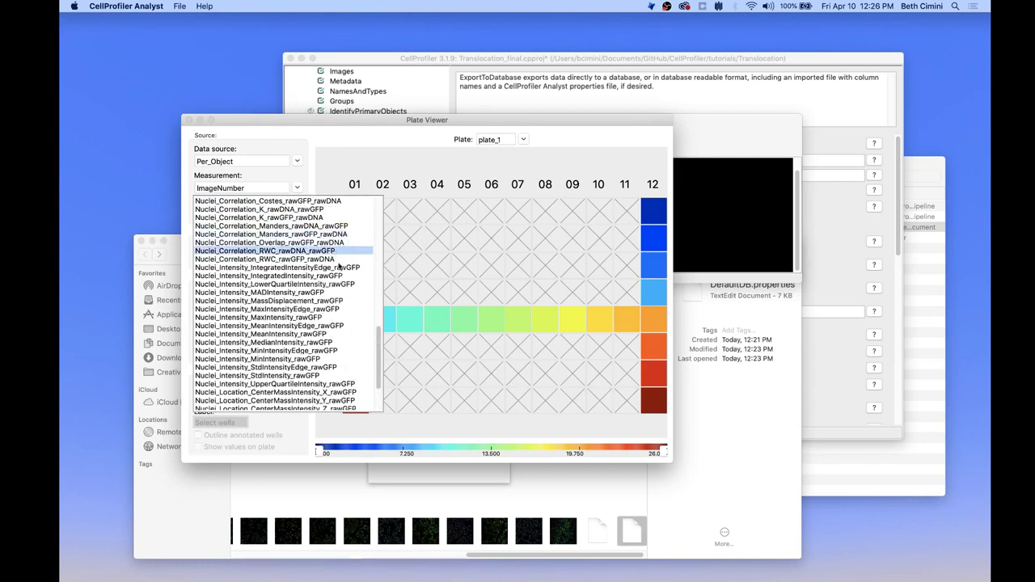
left_click(346, 334)
Switch to CellProfiler, dismiss the analysis notice, review the MeasureObjectIntensity settings, and clear its windows away
left_click(570, 59)
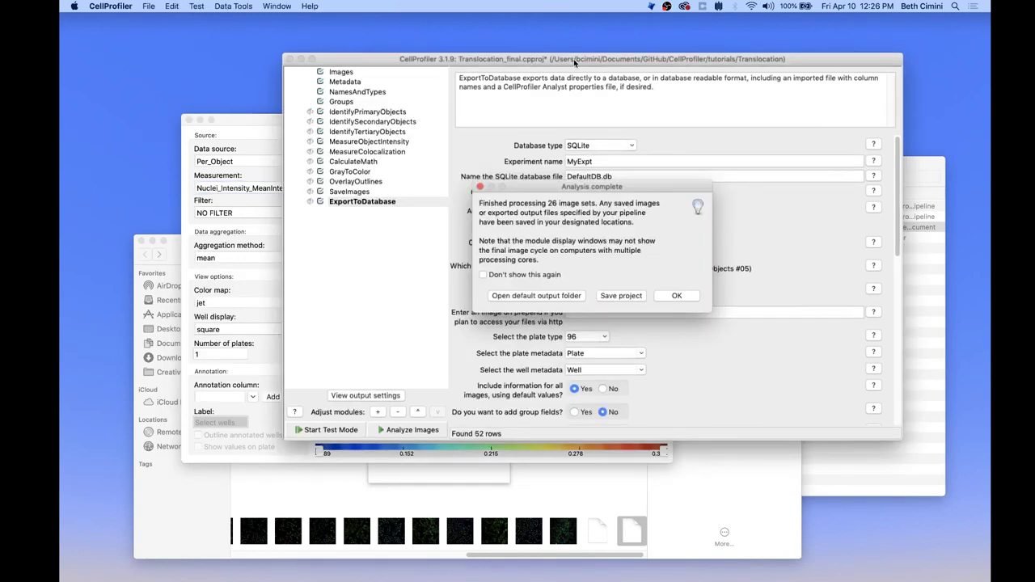
left_click(676, 296)
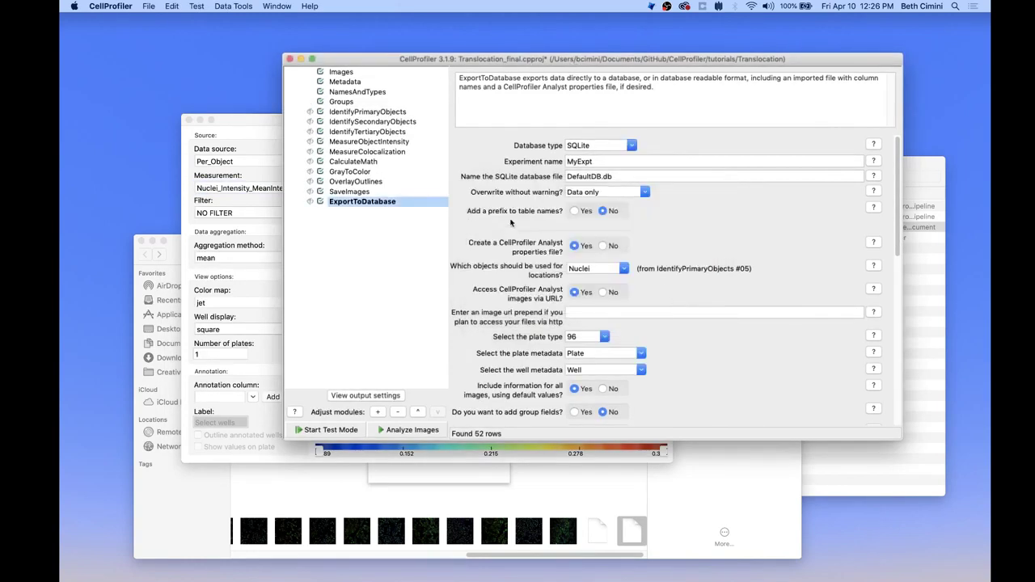
left_click(372, 142)
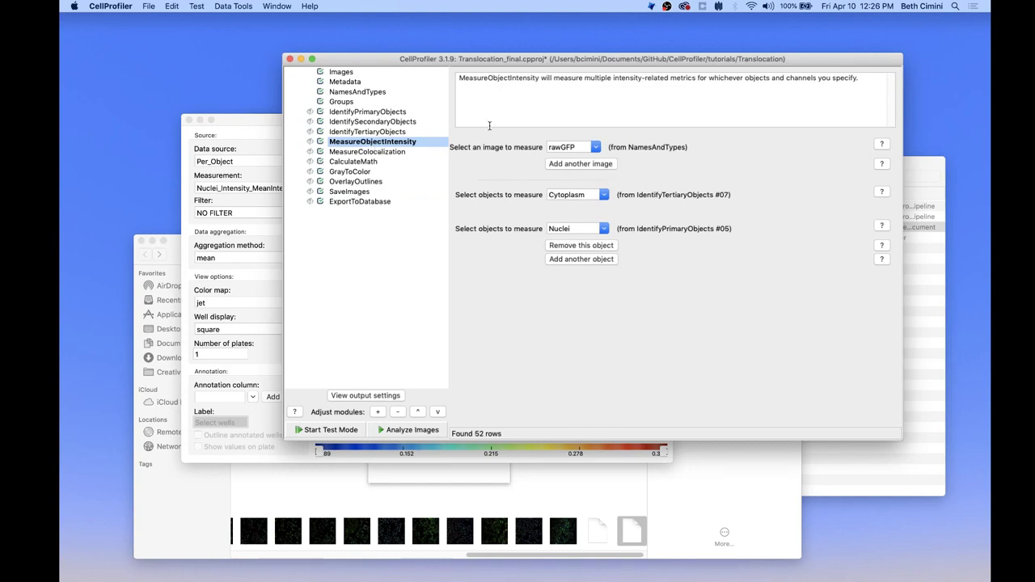
left_click(300, 60)
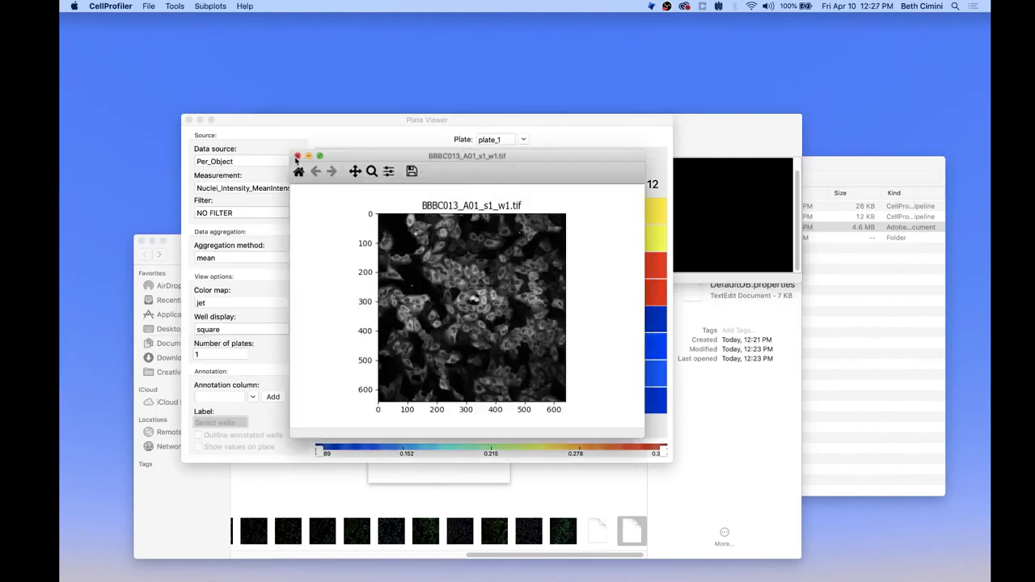
left_click(296, 156)
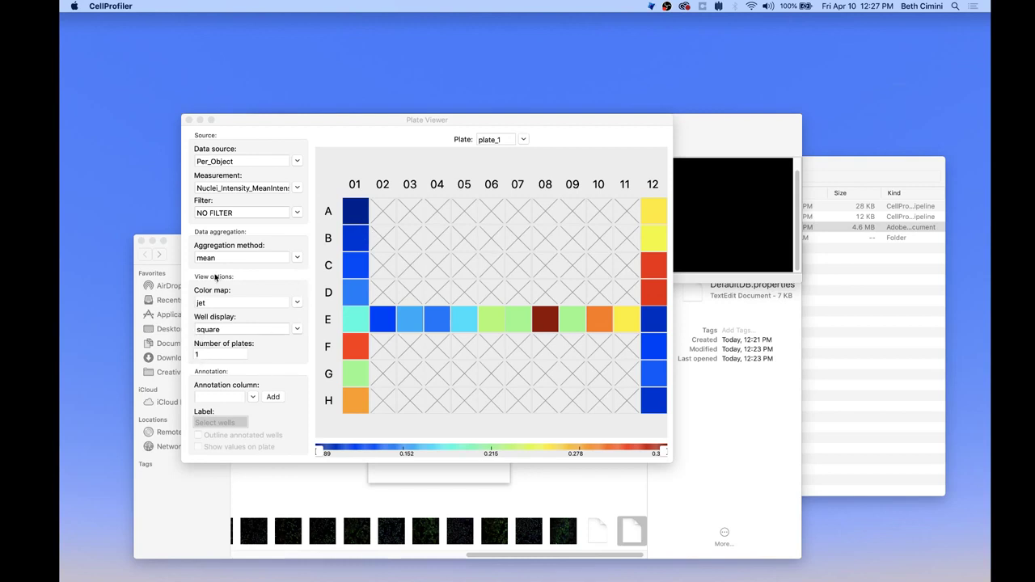
Display the Plate Viewer wells as thumbnails, and view well A01's image in an enlarged window before closing it
left_click(297, 329)
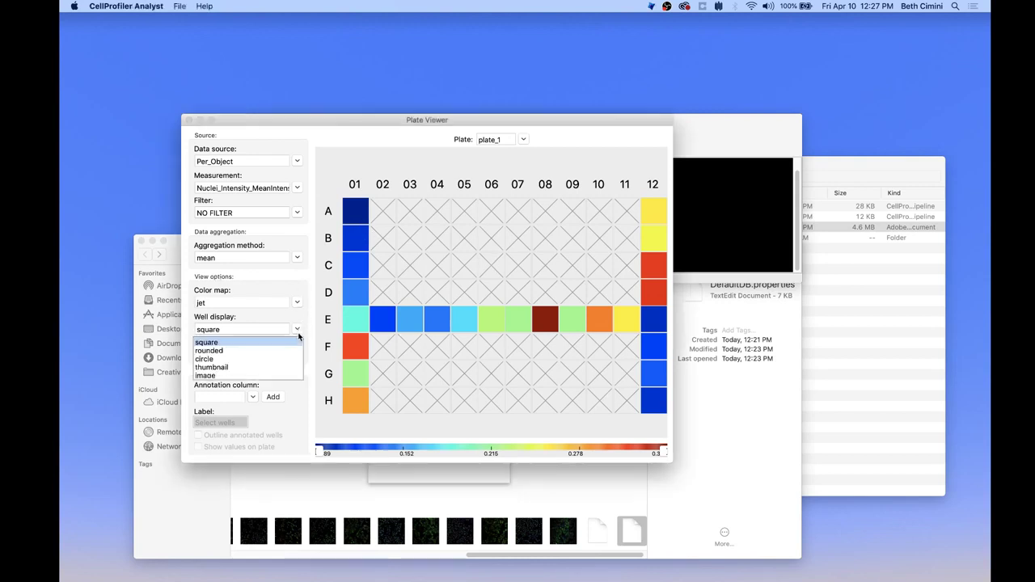
left_click(277, 368)
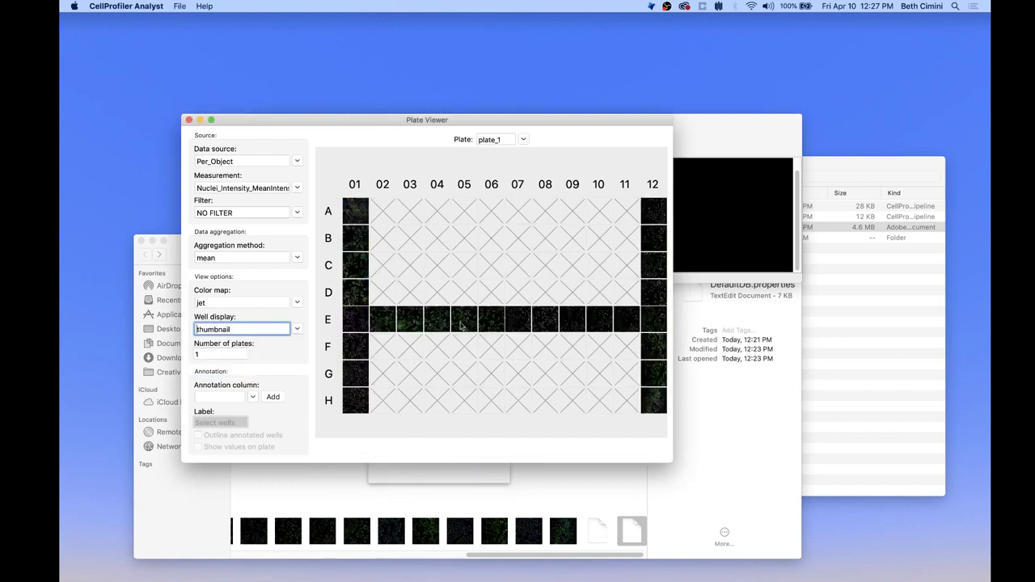
double_click(360, 213)
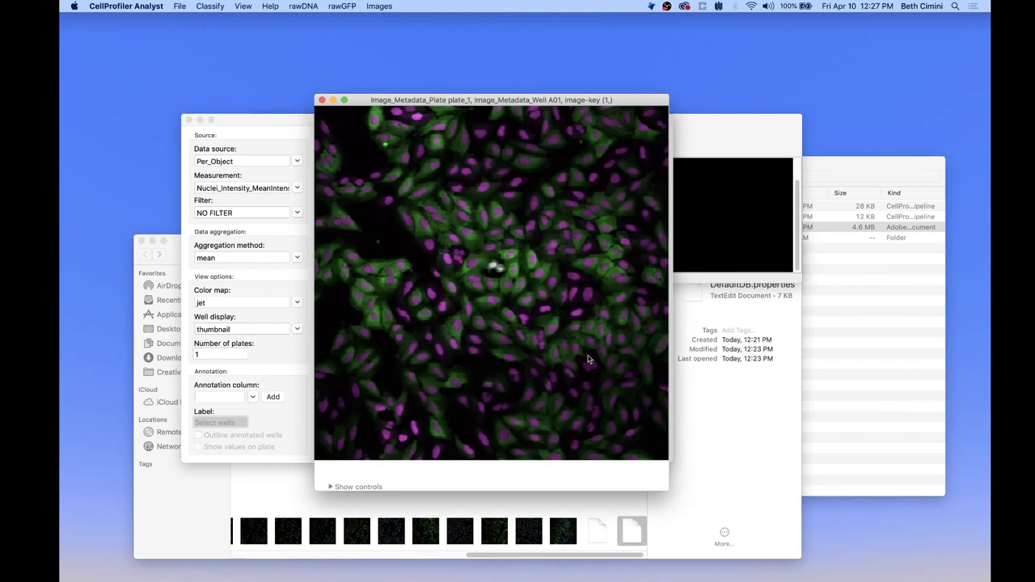
left_click_drag(668, 490, 803, 527)
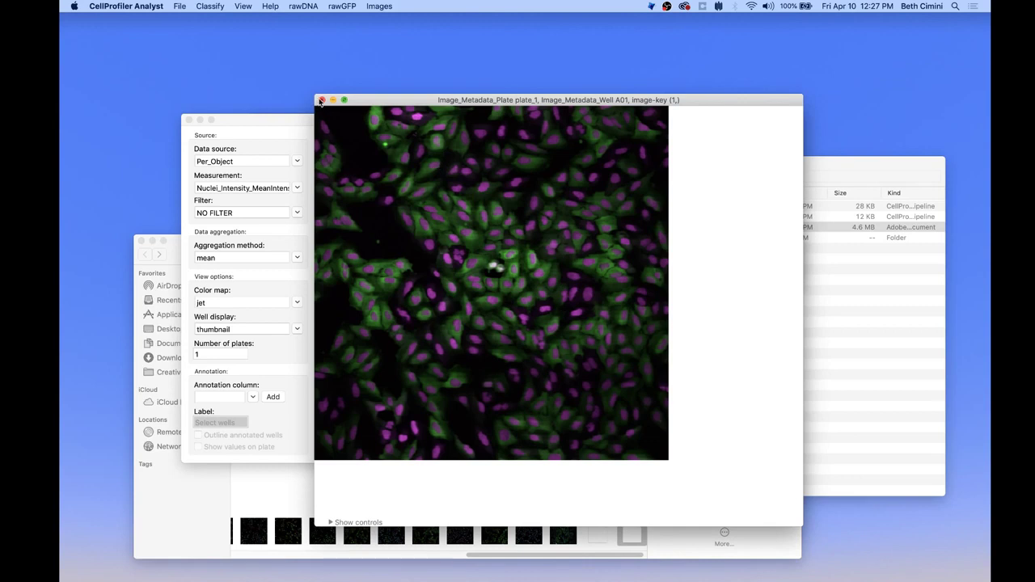
left_click(321, 100)
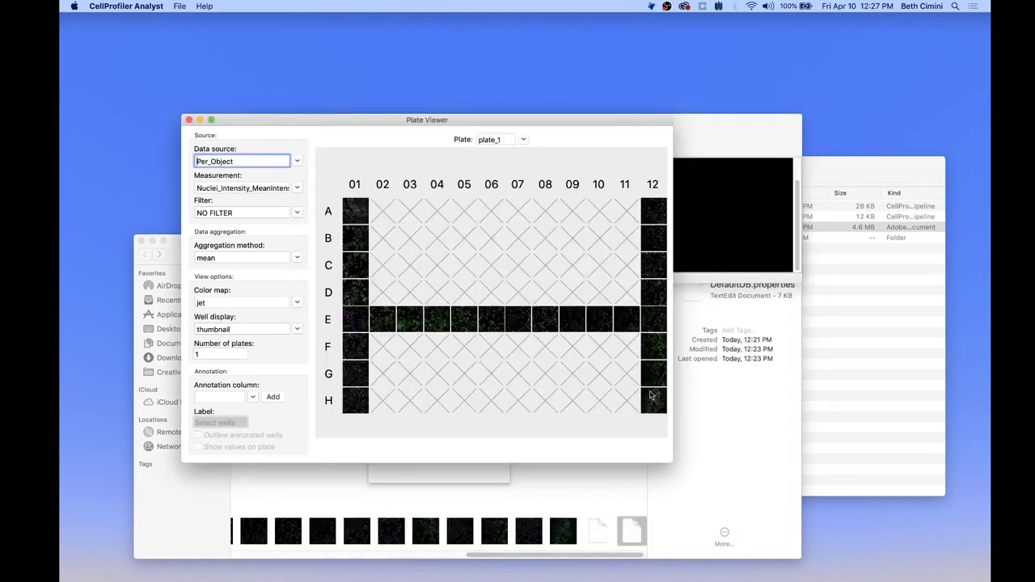
View well A12's image with 164% brightness, Log contrast stretch and 71% zoom, and close it
double_click(650, 213)
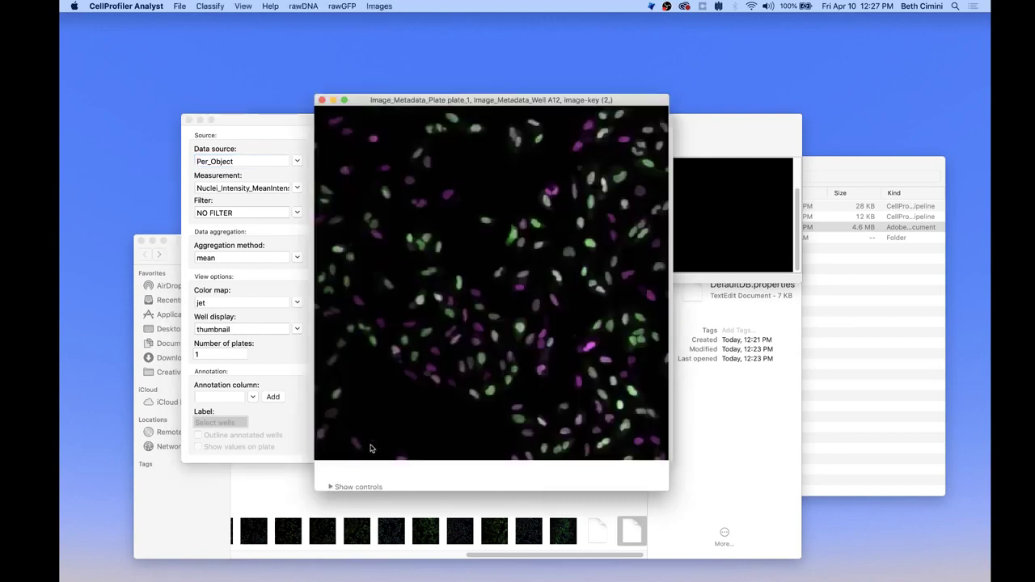
left_click(355, 486)
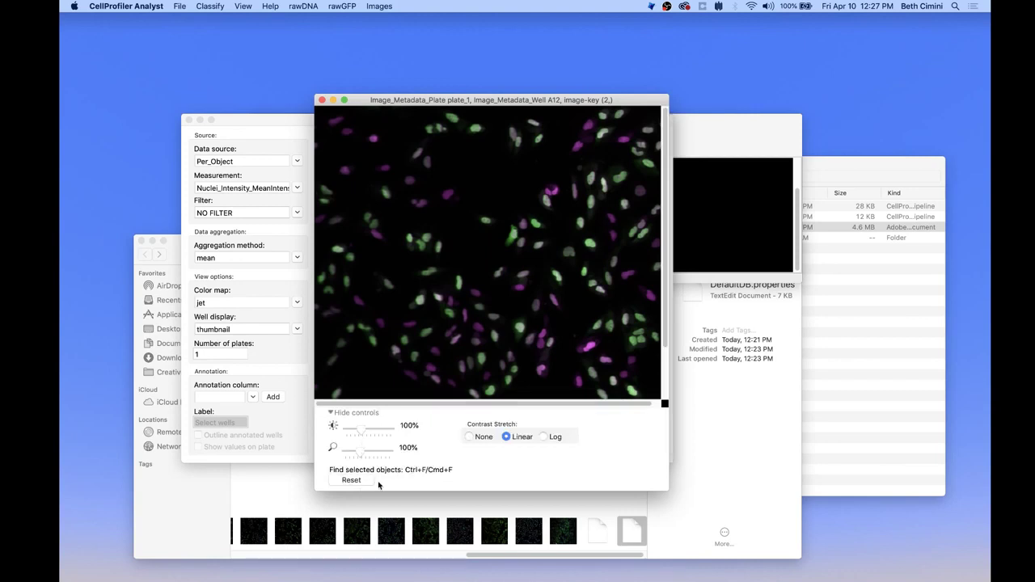
left_click_drag(665, 489, 690, 508)
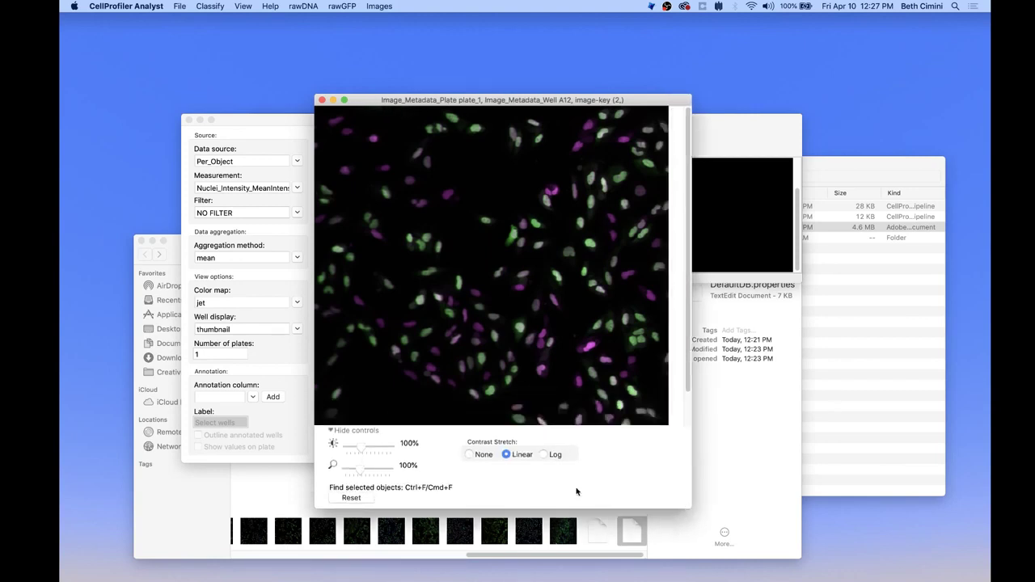
mouse_move(363, 455)
left_mouse_down()
mouse_move(392, 447)
mouse_move(372, 447)
left_mouse_up()
left_click(543, 455)
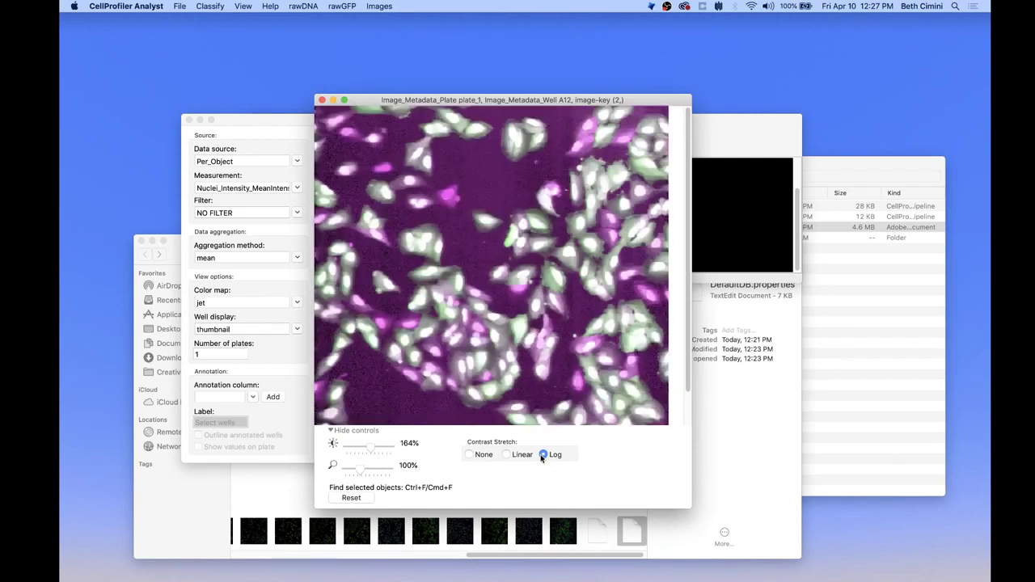
mouse_move(357, 470)
left_mouse_down()
mouse_move(395, 474)
mouse_move(356, 475)
left_mouse_up()
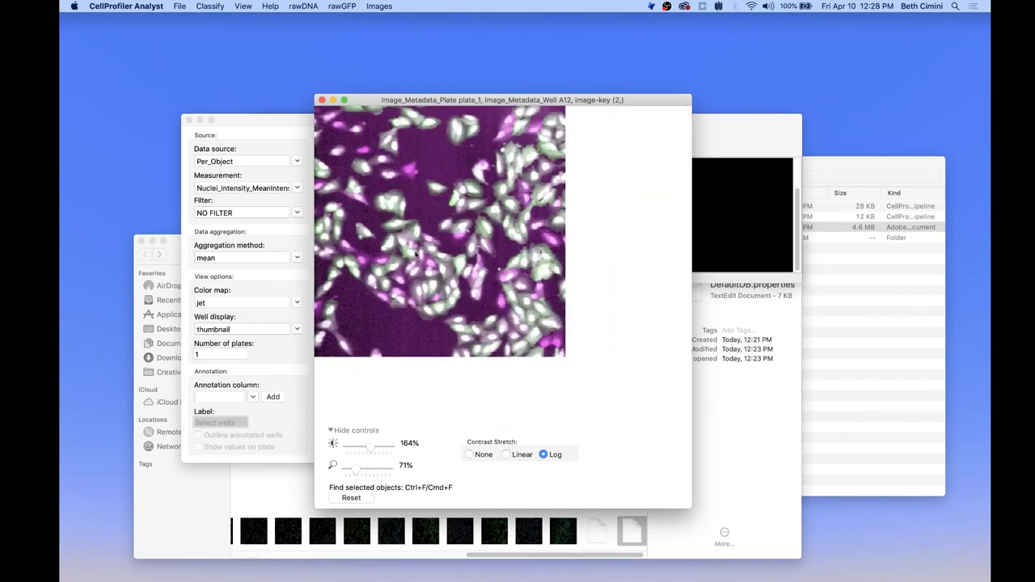
left_click(321, 99)
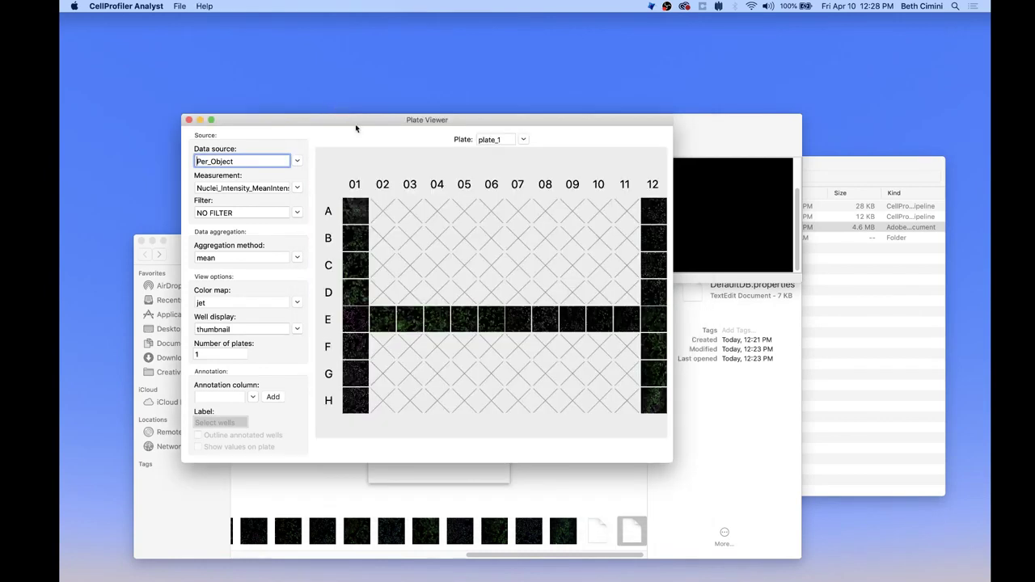
Change the plate's well display to rounded, keeping the current nuclei intensity measurement
left_click(301, 189)
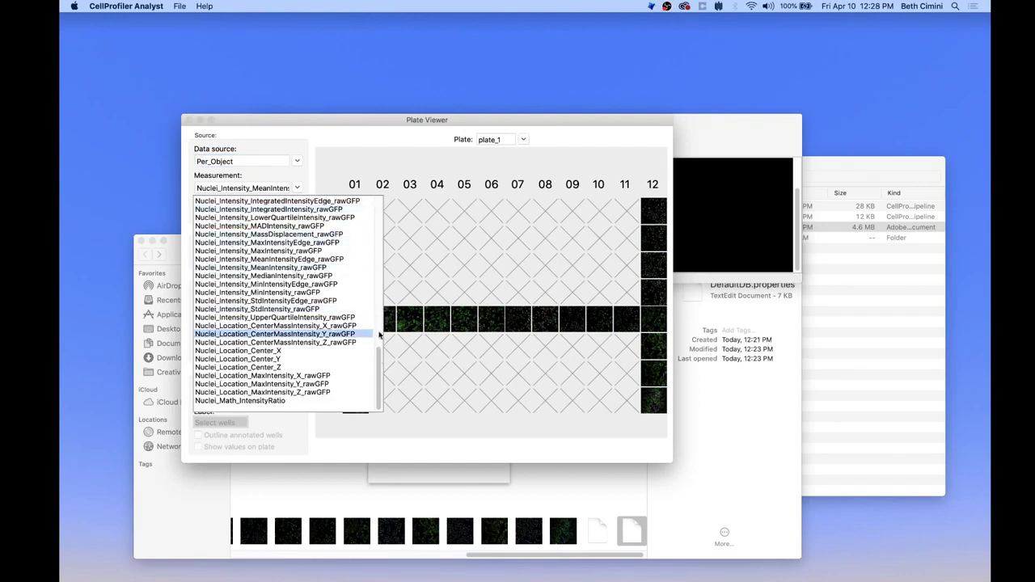
left_click(412, 172)
left_click(302, 332)
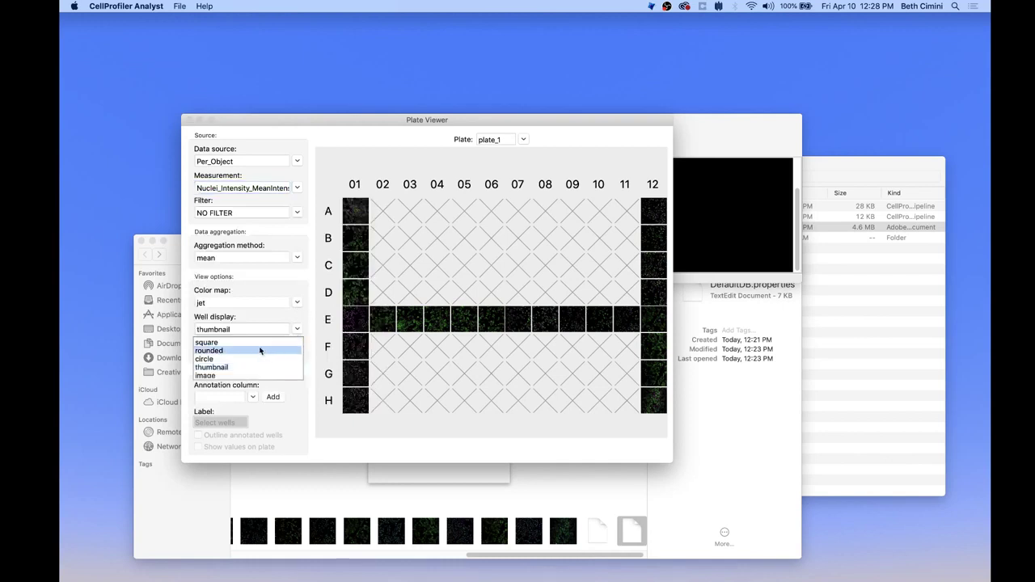
left_click(260, 349)
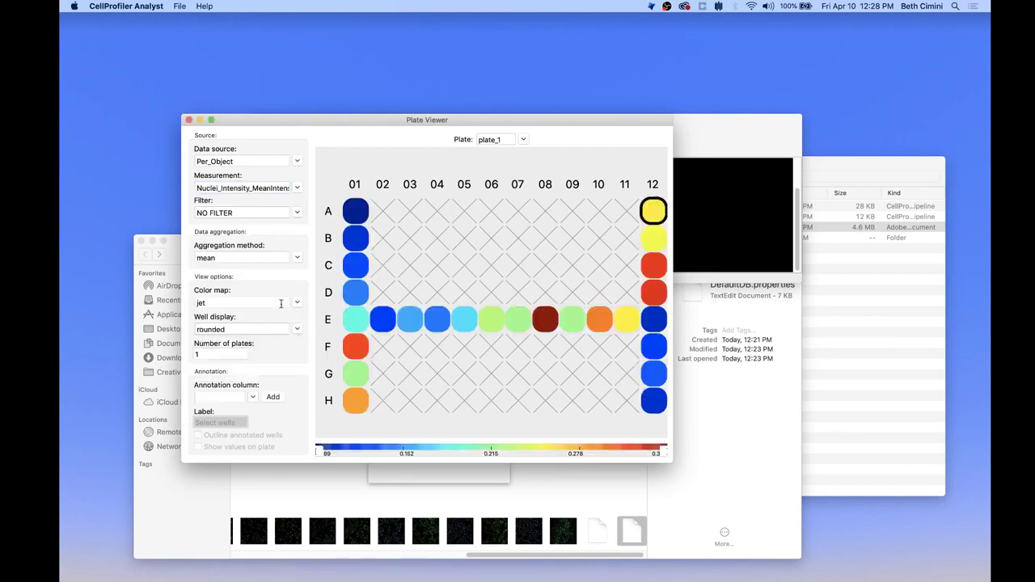
Set the plate's measurement to Cytoplasm_Intensity_MeanIntensity_rawGFP
left_click(298, 187)
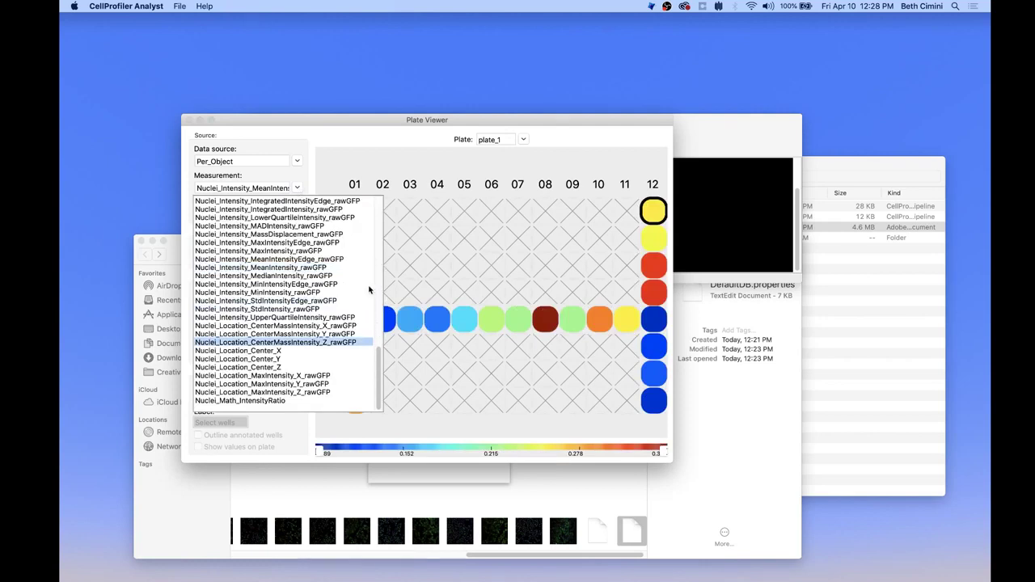
left_click(368, 267)
left_click(297, 188)
scroll(283, 274, "up", 10)
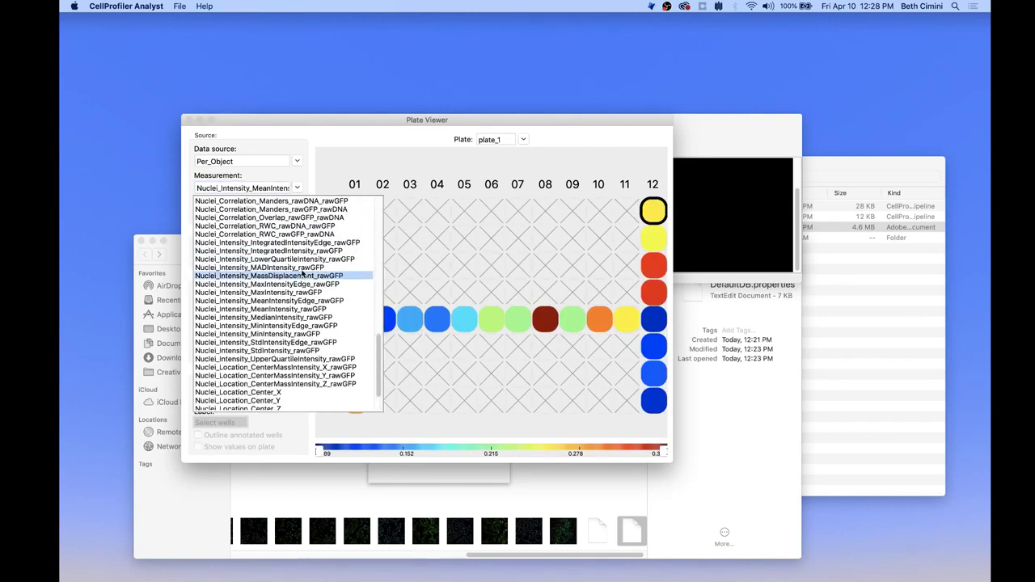
scroll(305, 276, "up", 7)
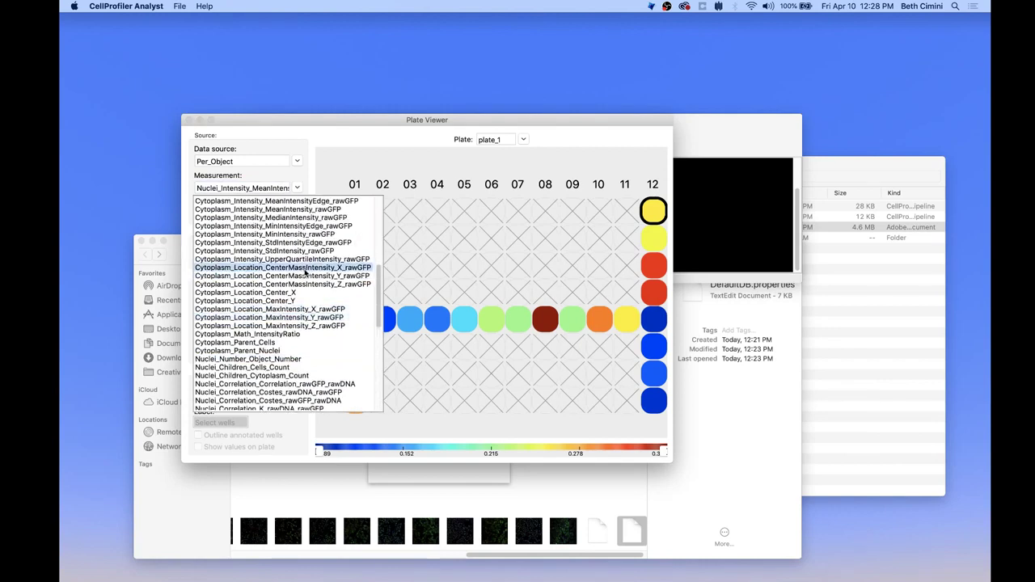
scroll(304, 275, "up", 1)
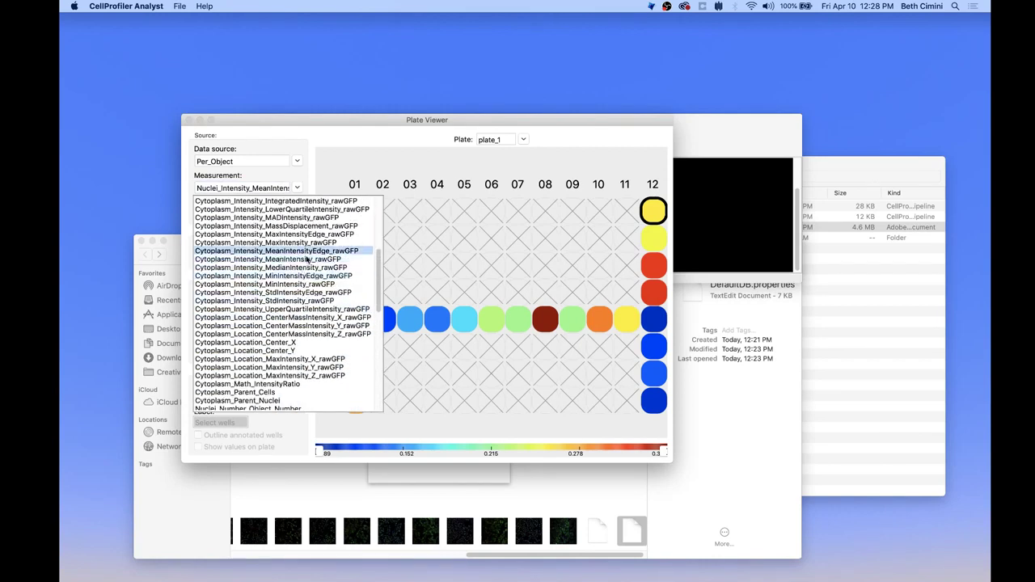
left_click(309, 259)
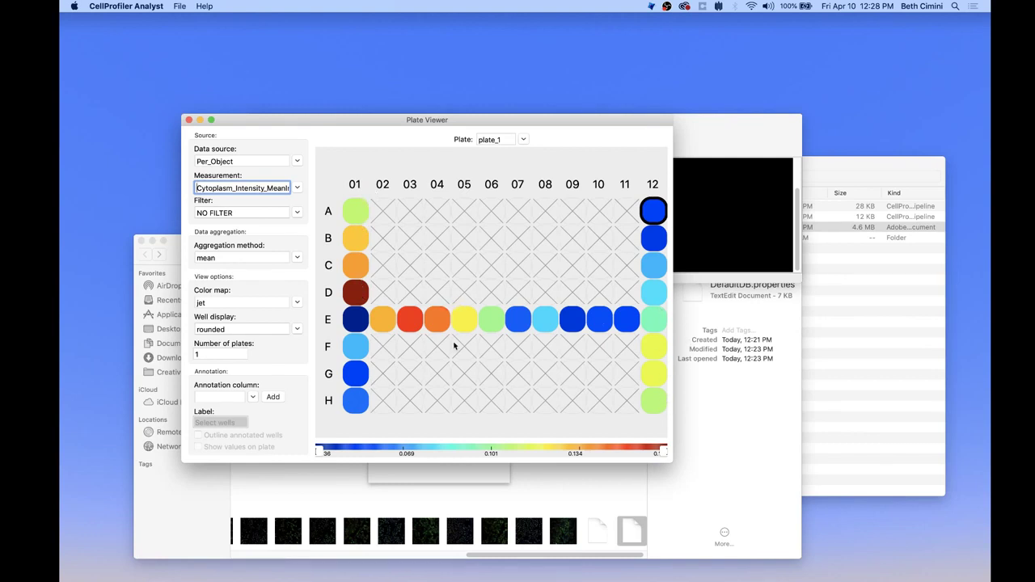
Close the Plate Viewer and open the Classifier in an enlarged window
left_click(188, 120)
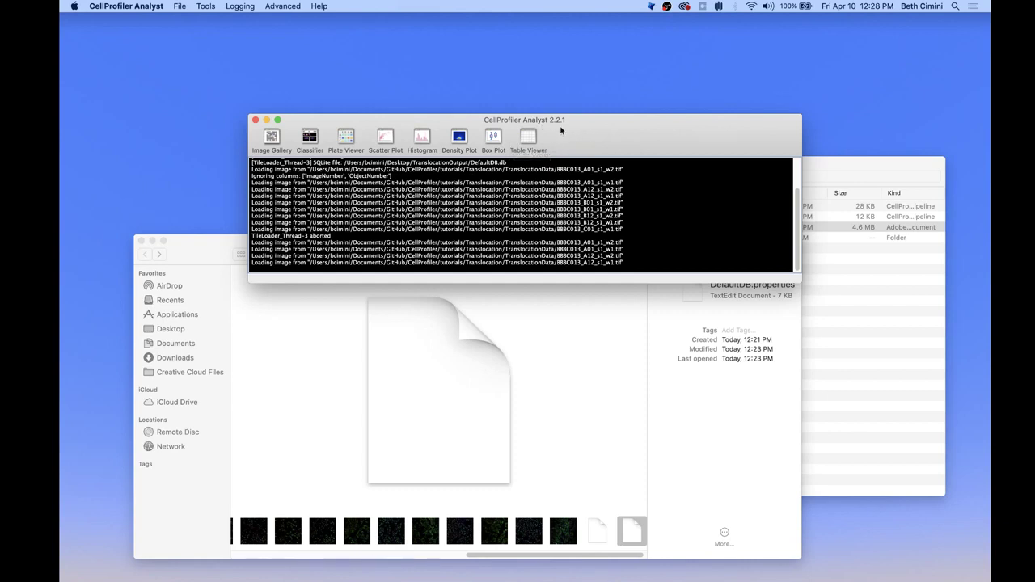
left_click(313, 142)
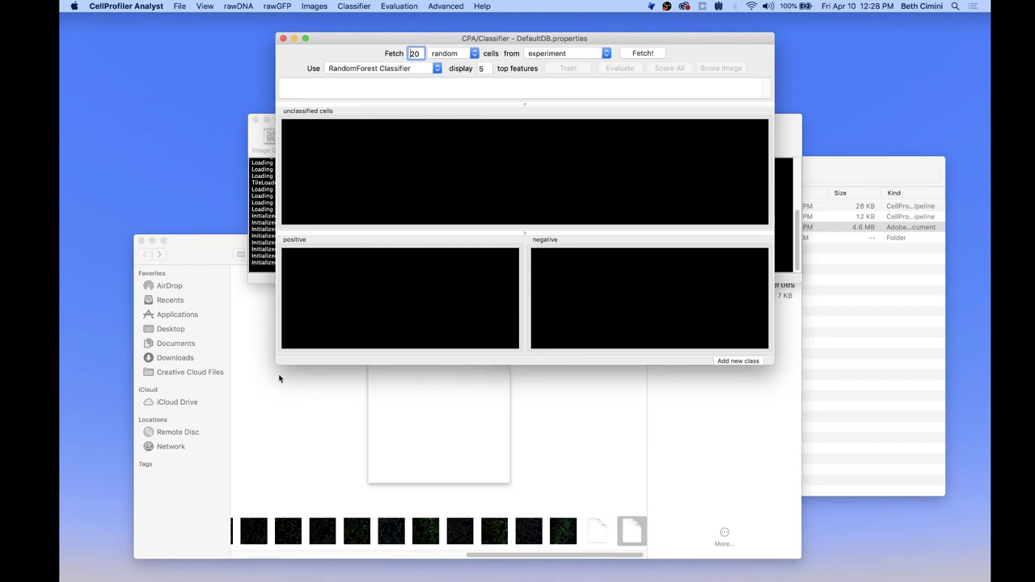
left_click_drag(276, 363, 190, 502)
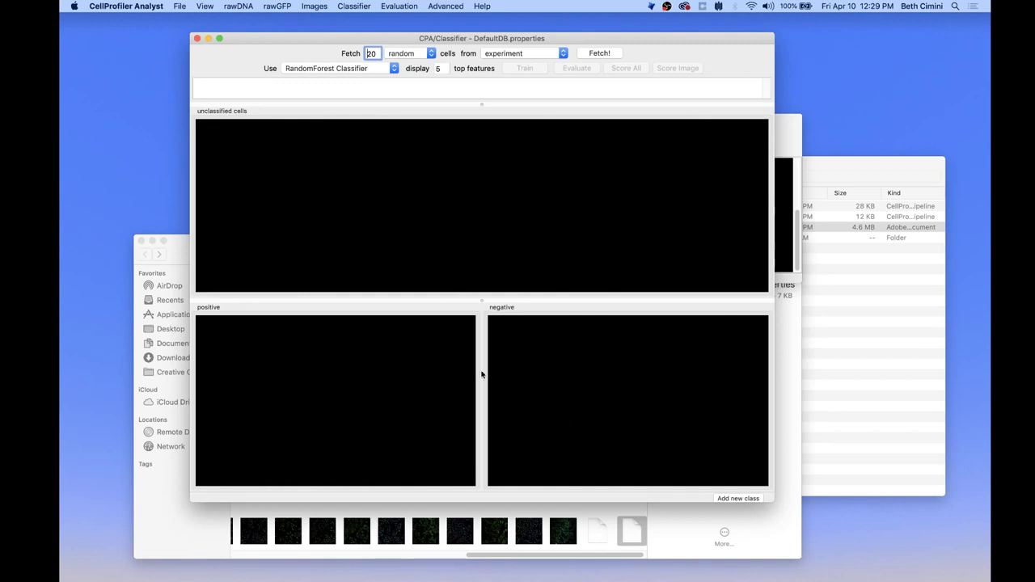
Rename the Classifier's positive class as NuclearGFP
right_click(429, 359)
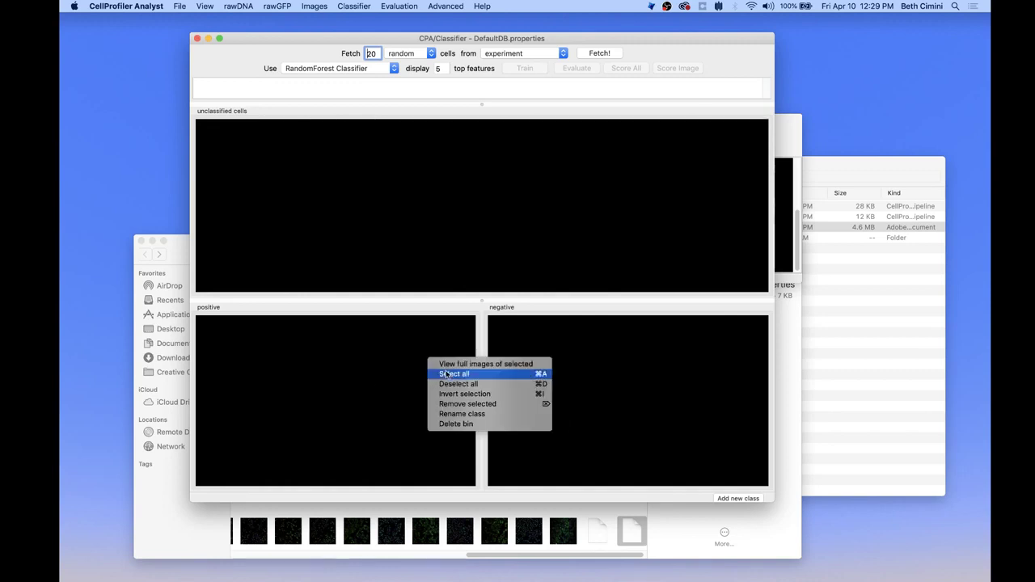
left_click(479, 414)
left_click_drag(455, 267, 346, 267)
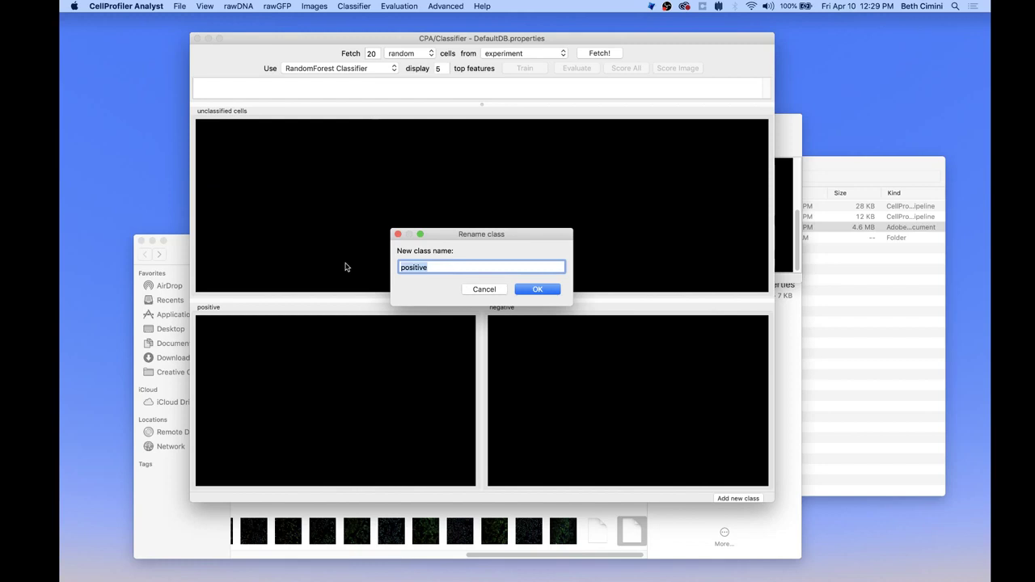
type("NuclearGFP")
key("Return")
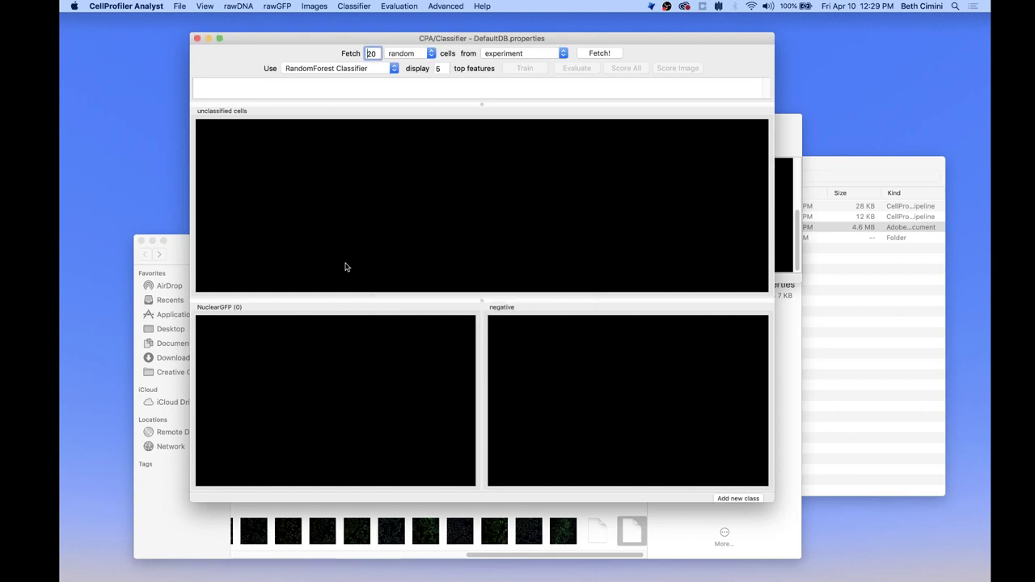
Rename the Classifier's negative class as CytoplasmicGFP
right_click(617, 351)
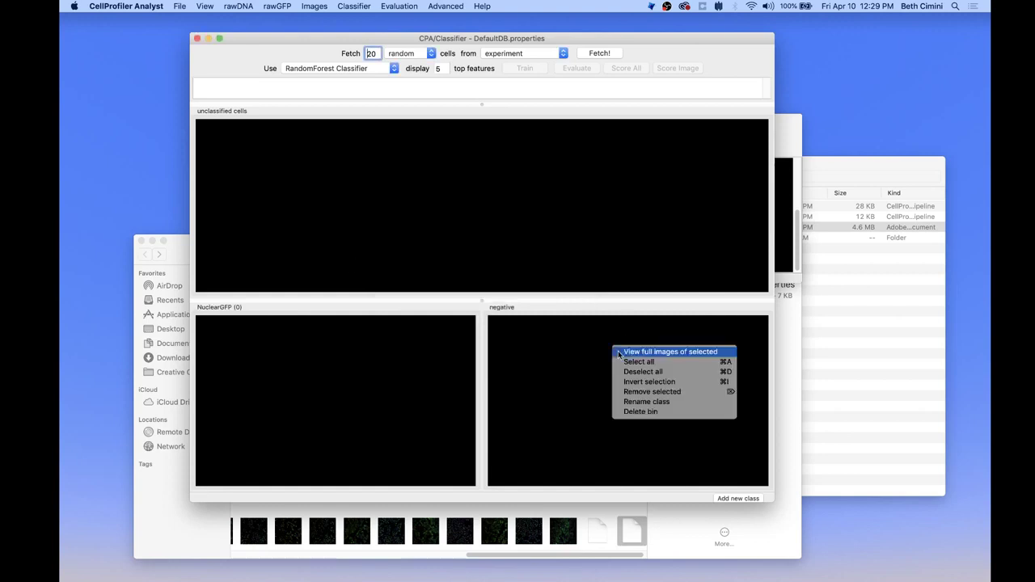
left_click(676, 401)
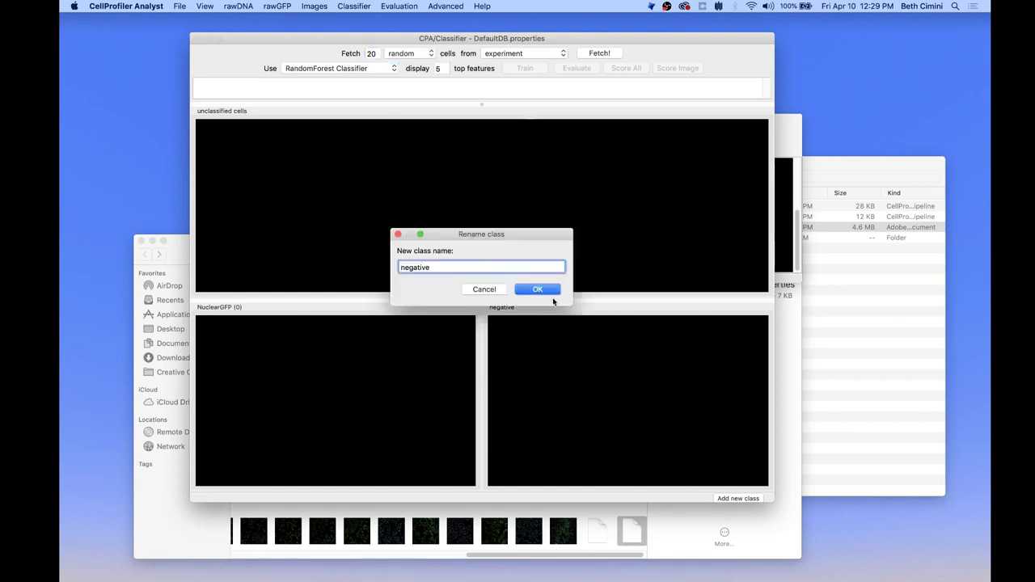
left_click_drag(442, 268, 388, 267)
type("CytoplasmicGFP")
key("Return")
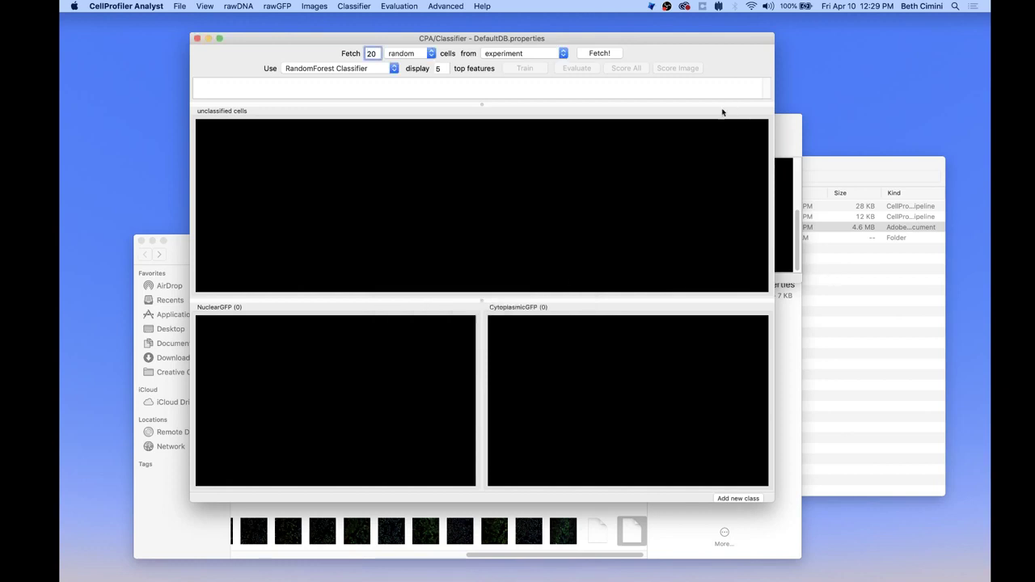
Fetch 20 random cells from the experiment and display them at 191% brightness and 179% zoom
left_click(596, 53)
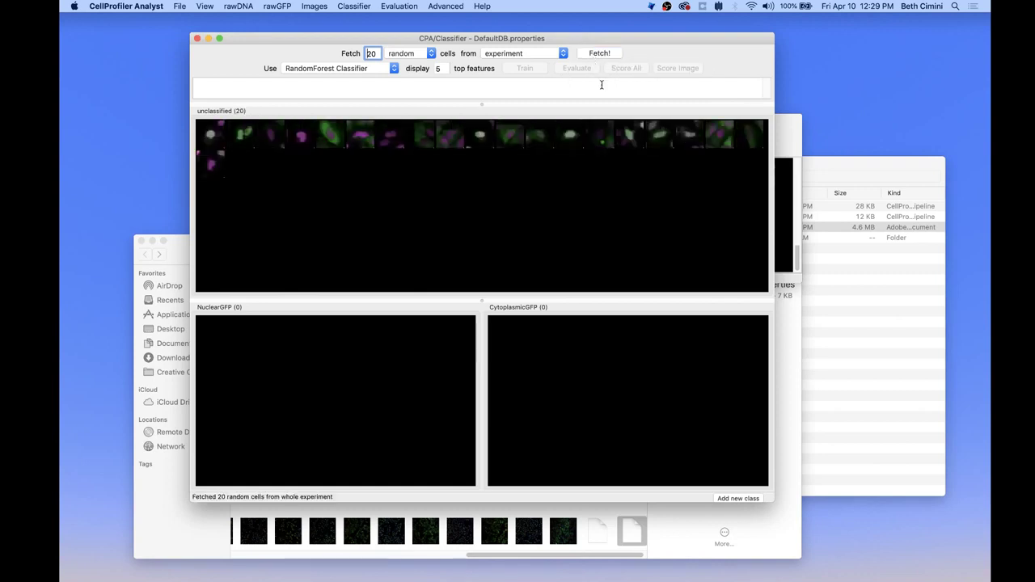
left_click(198, 6)
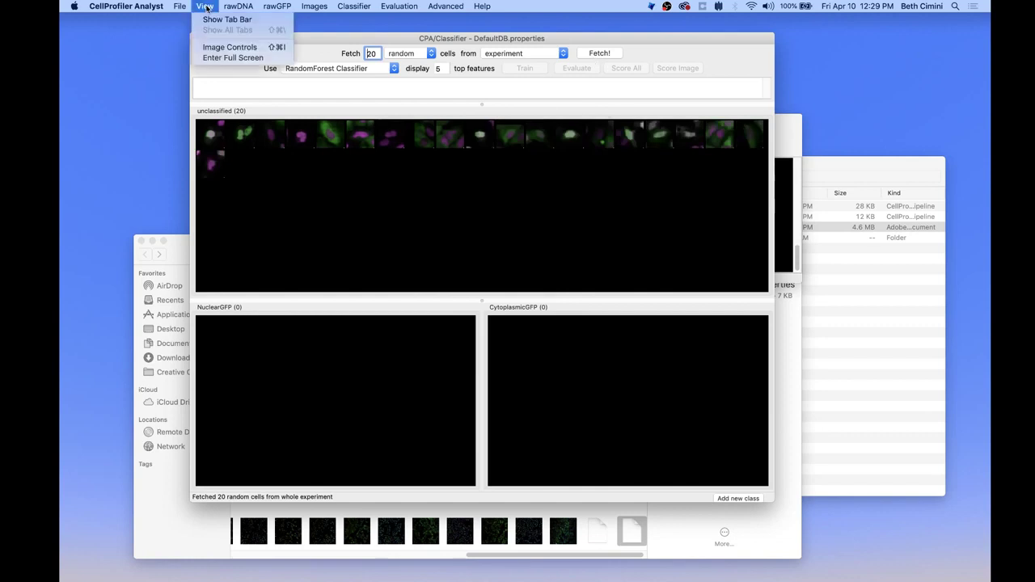
left_click(211, 46)
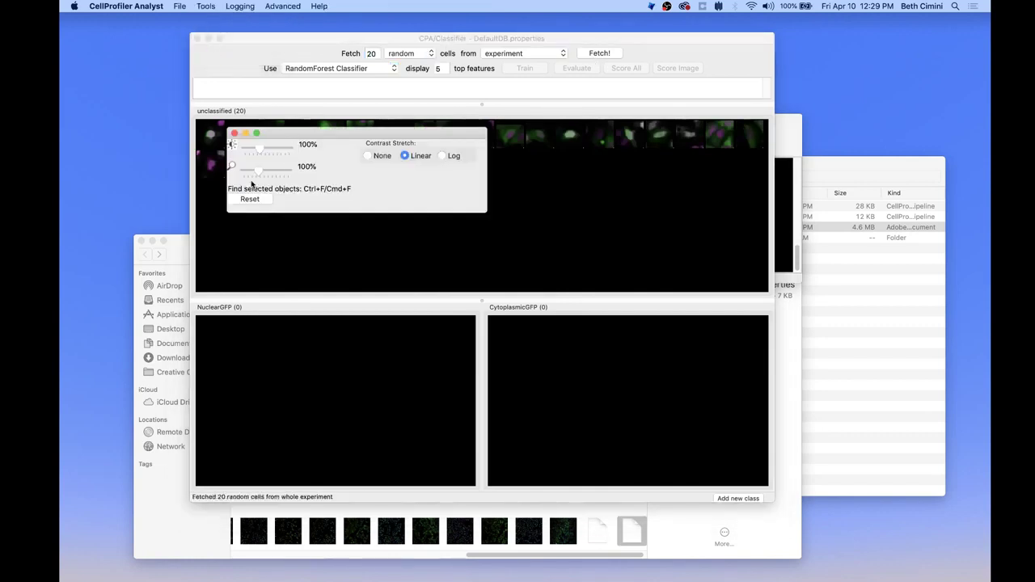
left_click_drag(255, 173, 268, 172)
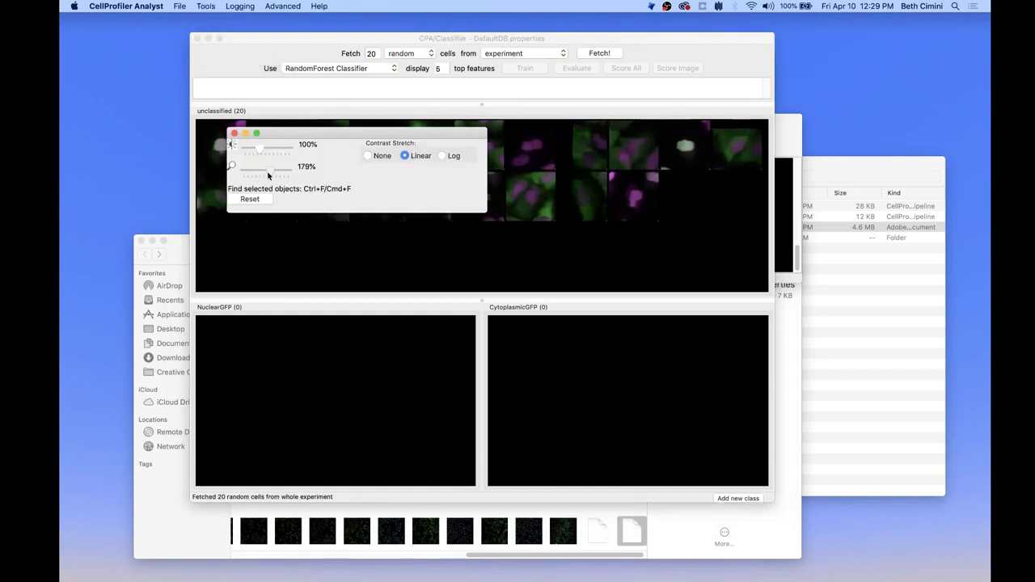
left_click_drag(332, 123, 212, 124)
left_click_drag(142, 138, 148, 138)
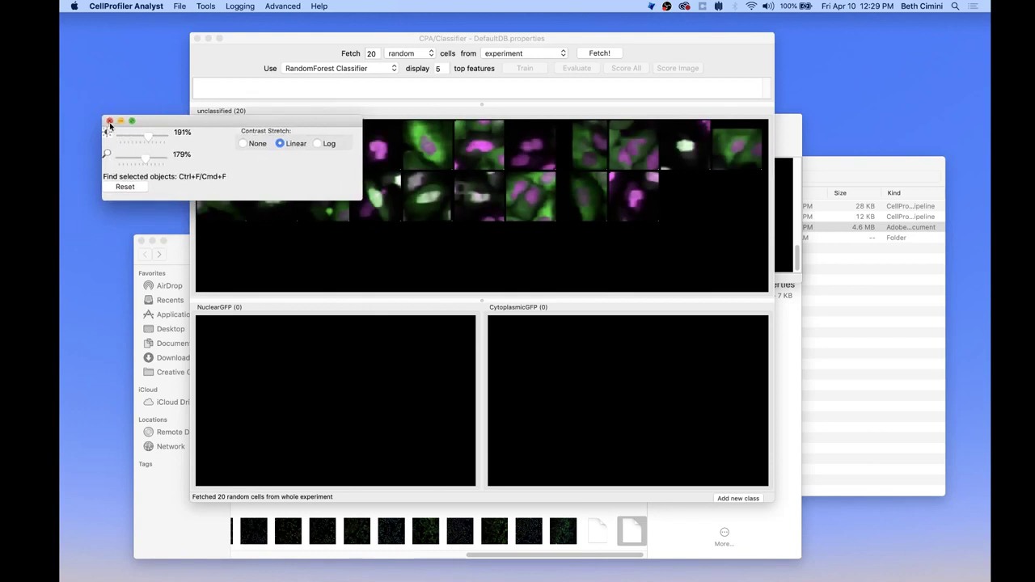
left_click(110, 120)
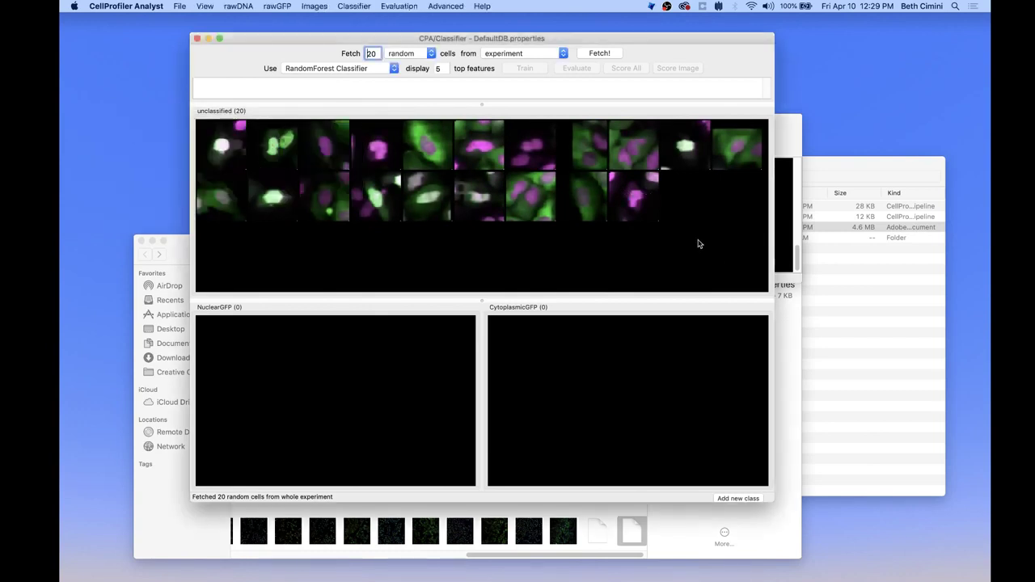
Sort clear examples from the unclassified cells into the training classes, five into NuclearGFP and five into CytoplasmicGFP
left_click_drag(696, 150, 348, 380)
left_click_drag(327, 210, 331, 385)
left_click_drag(211, 202, 386, 415)
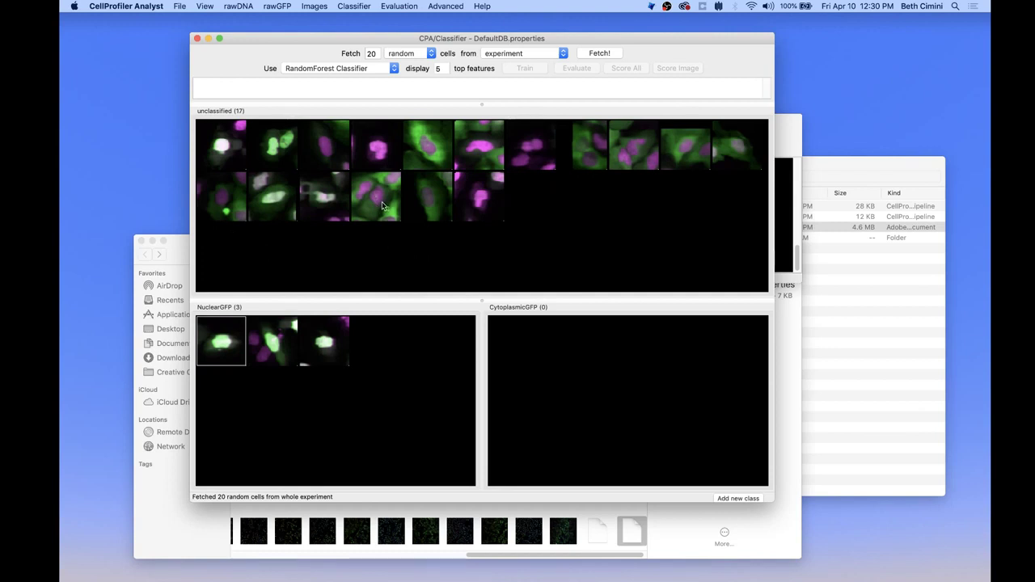
left_click_drag(380, 205, 582, 404)
left_click_drag(437, 163, 630, 372)
left_click_drag(617, 305, 629, 356)
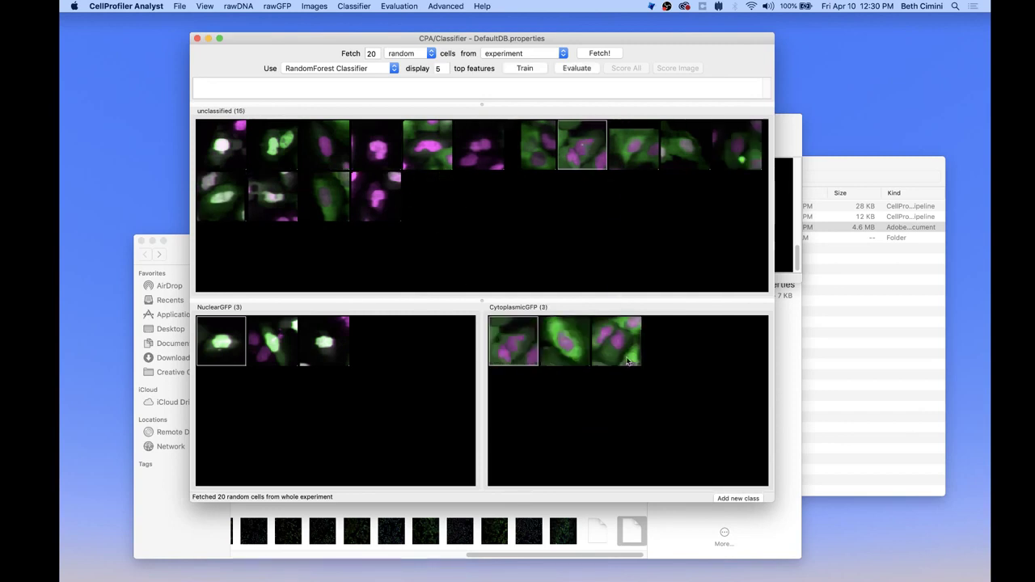
left_click_drag(572, 148, 676, 385)
left_click_drag(273, 146, 333, 375)
left_click_drag(338, 315, 340, 323)
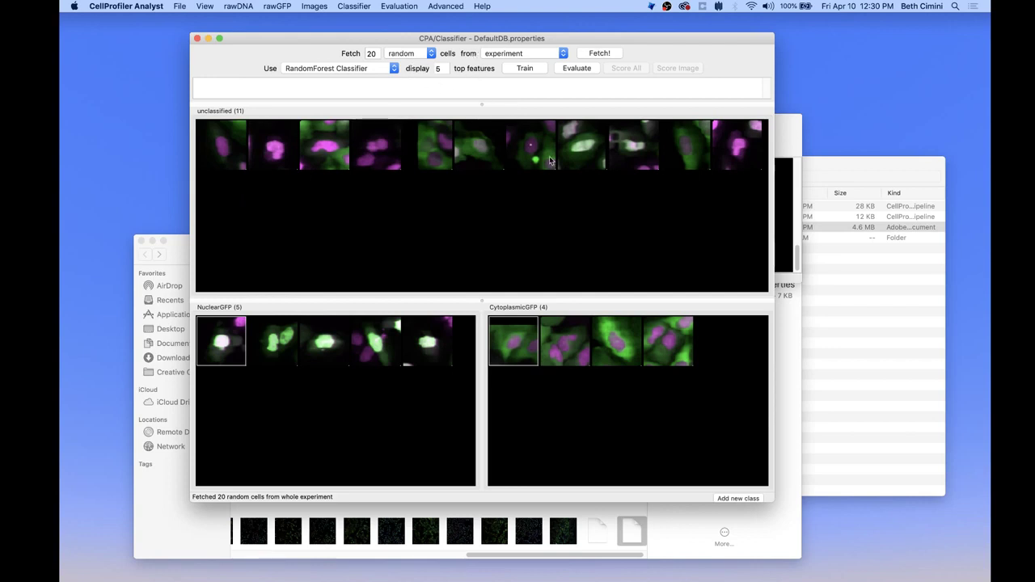
left_click_drag(688, 166, 737, 378)
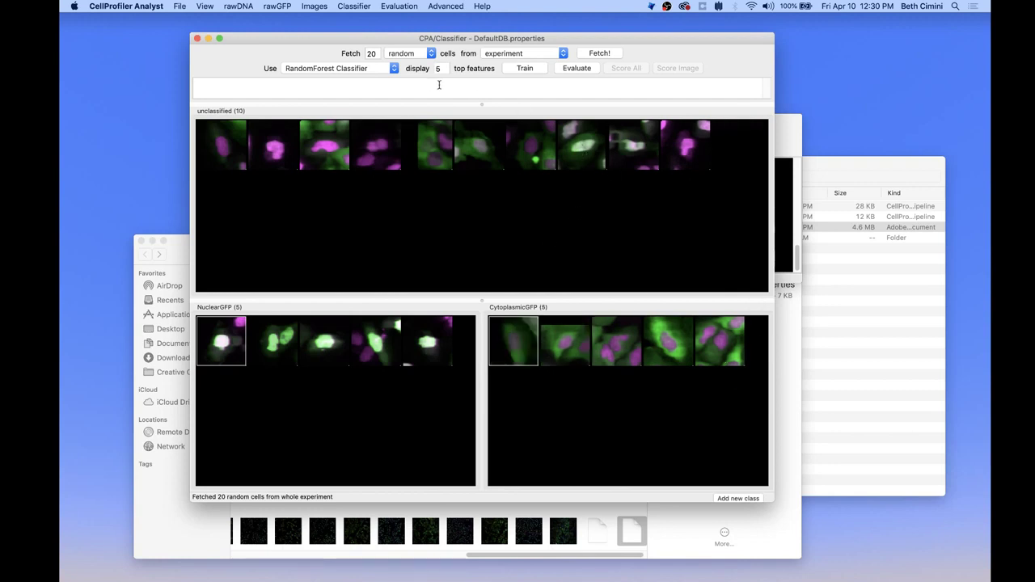
Train a Fast Gentle Boosting classifier with 5 max rules and enlarge the rules area to show all the rules
left_click(393, 68)
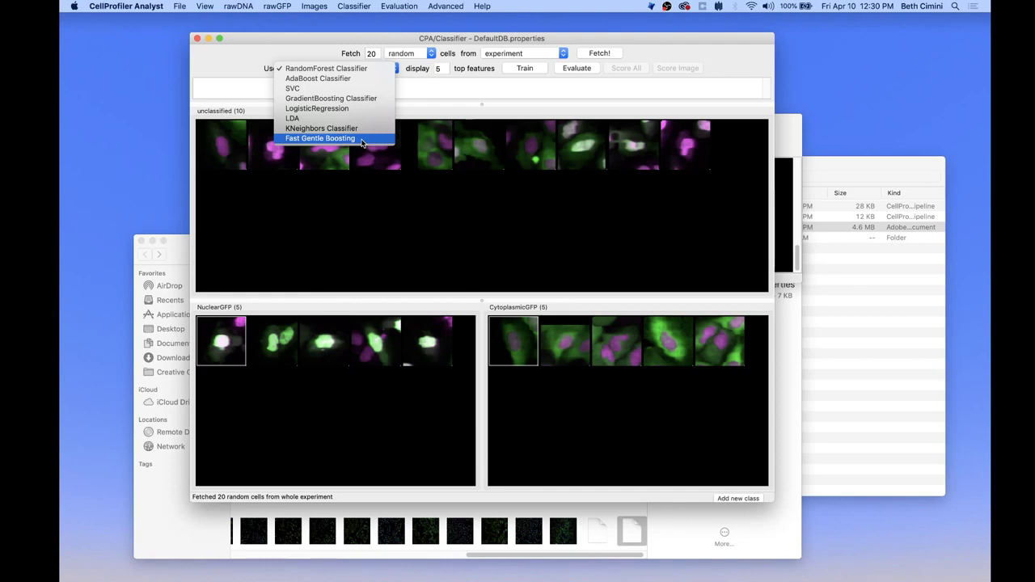
left_click(362, 143)
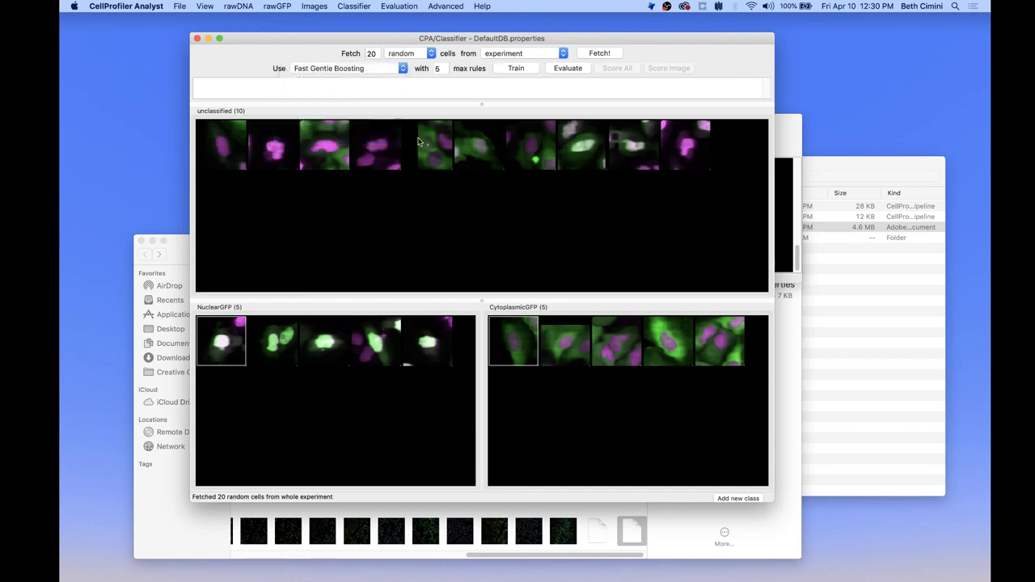
left_click(518, 69)
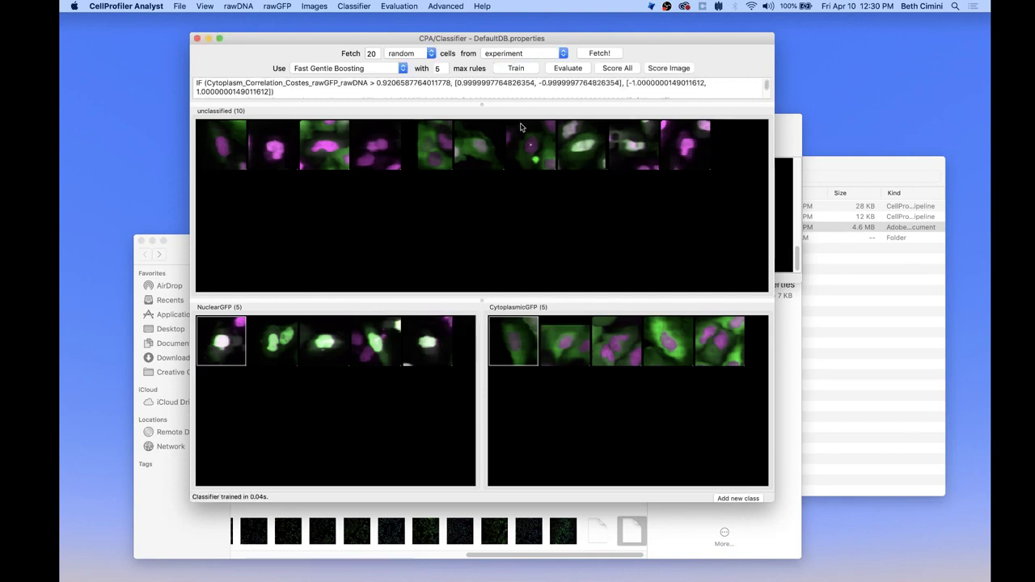
left_click_drag(483, 103, 485, 165)
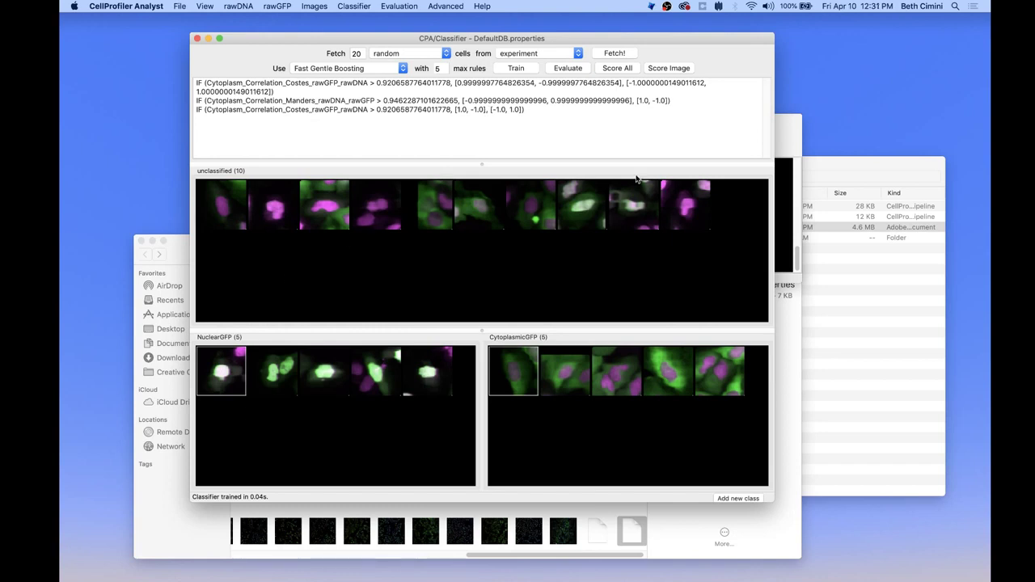
Look through the per-object measurements offered in a new Plate Viewer, and return to the Classifier without choosing one
left_click(803, 140)
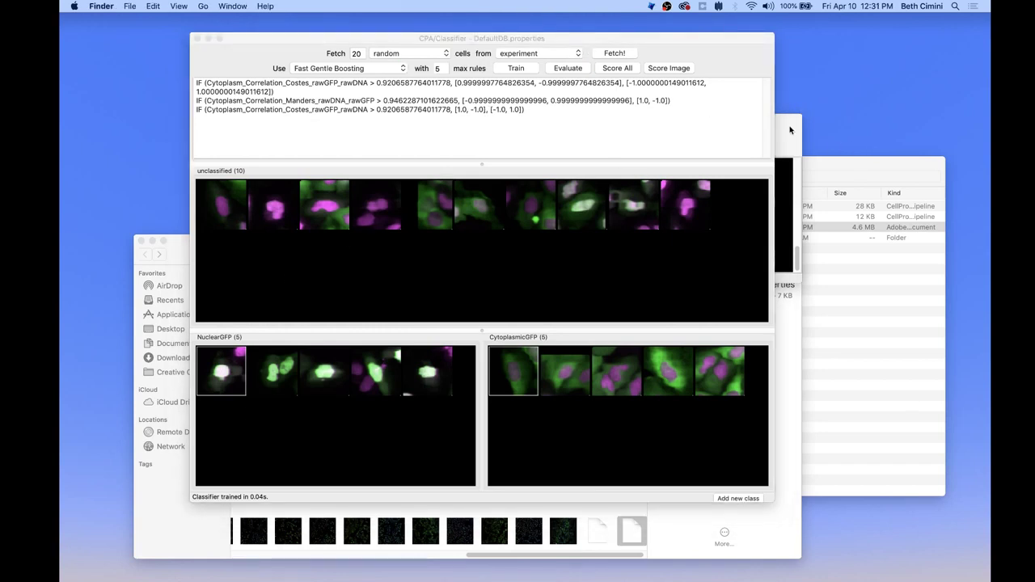
left_click(791, 132)
left_click(346, 139)
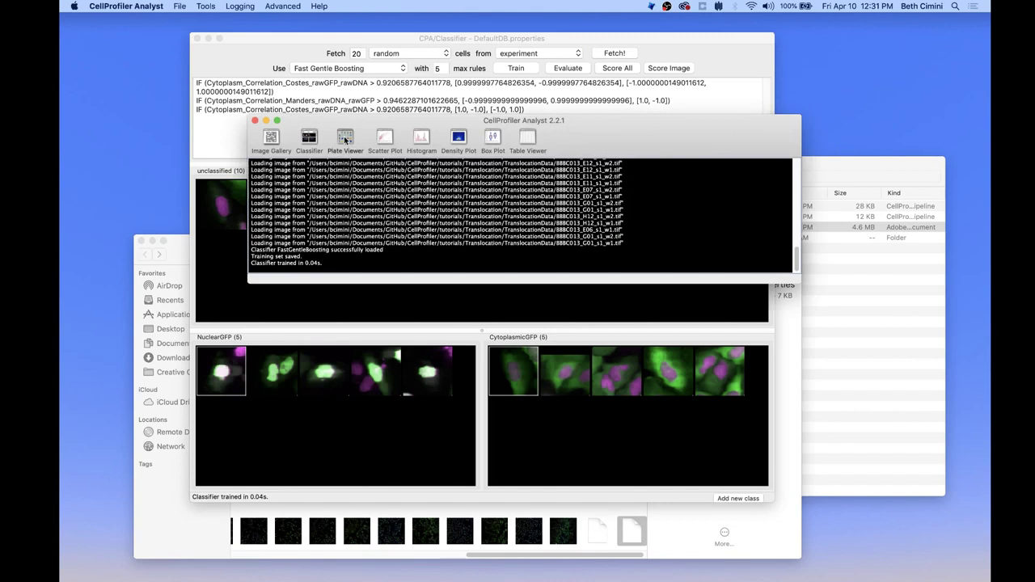
left_click(295, 161)
left_click(292, 178)
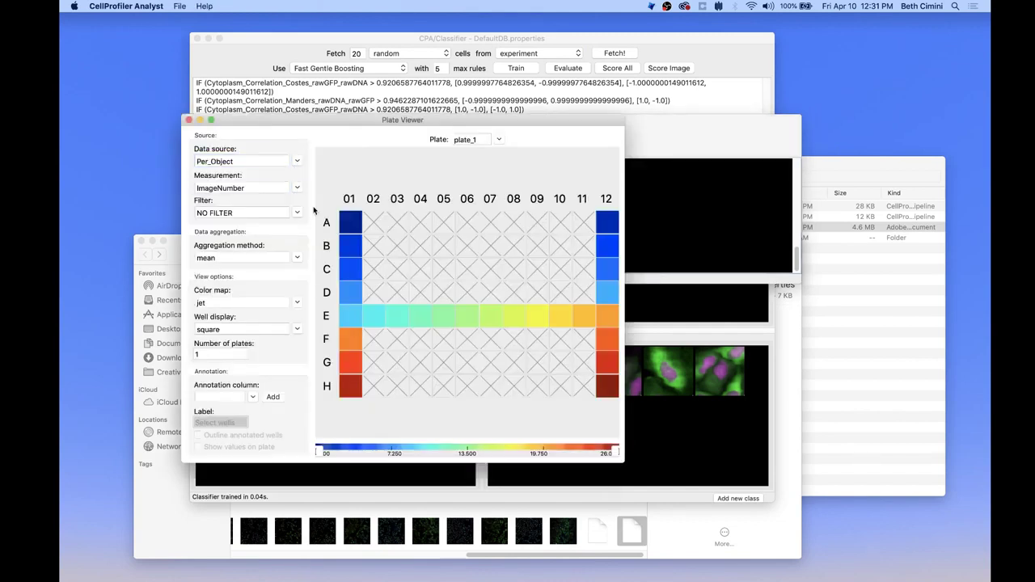
left_click(299, 187)
scroll(332, 293, "down", 8)
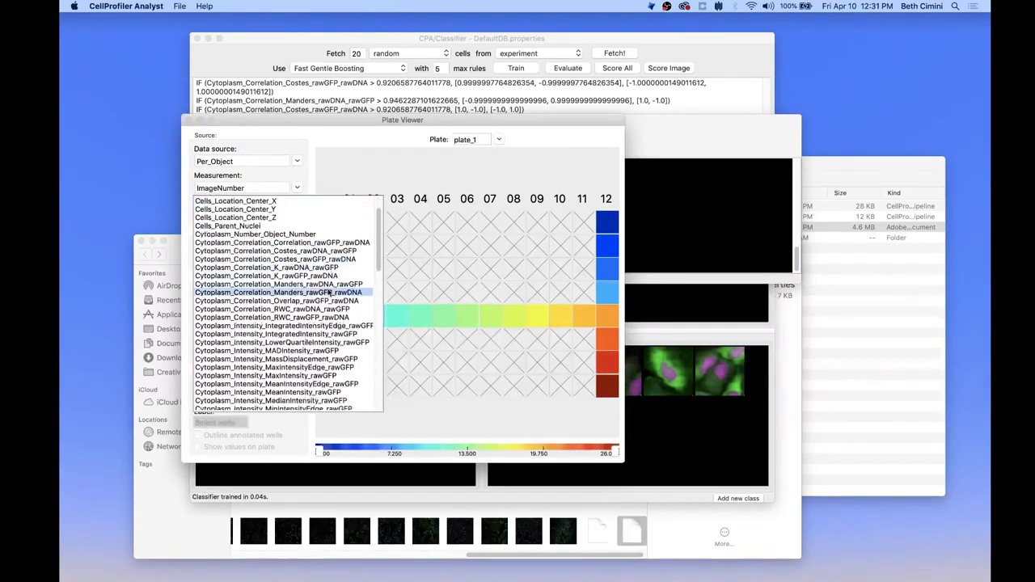
scroll(332, 291, "down", 5)
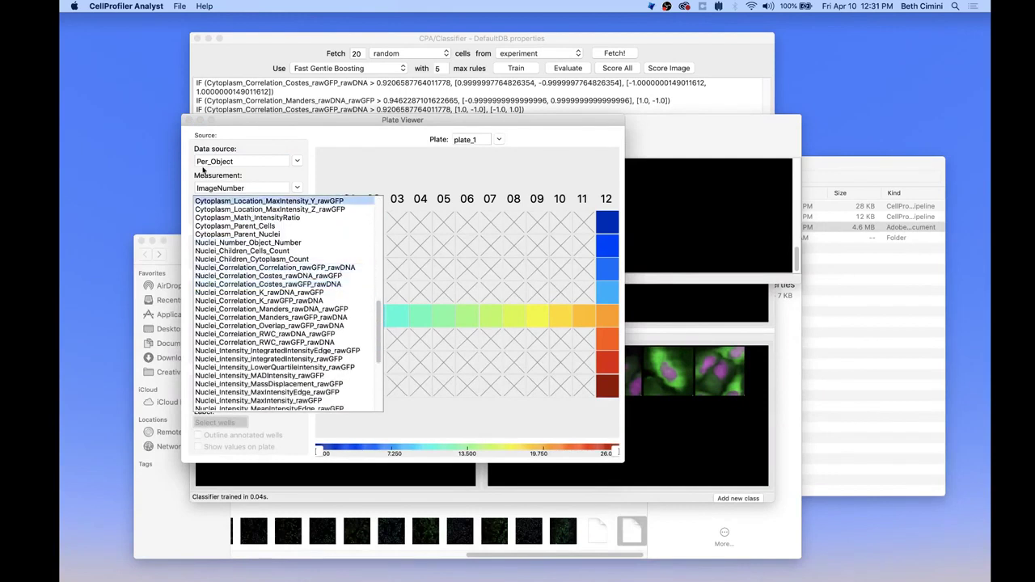
left_click(218, 122)
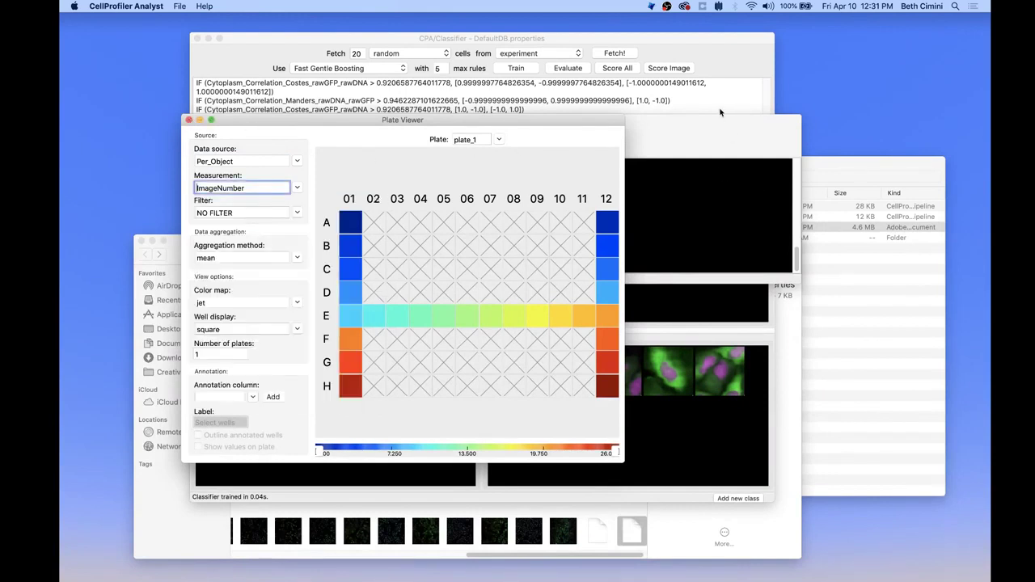
left_click(720, 112)
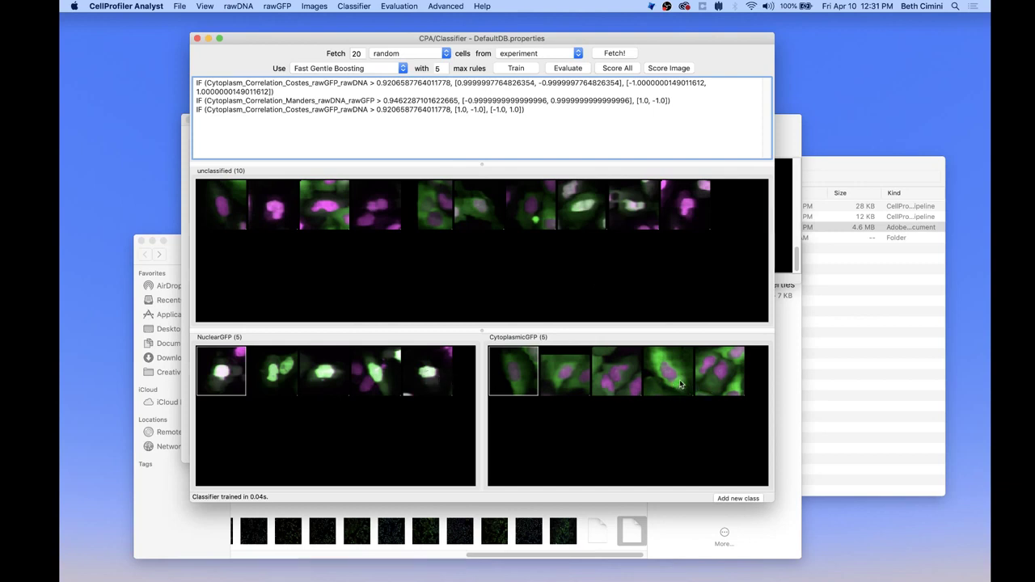
Evaluate the trained classifier, examine its normalized confusion matrix, and close the figure
left_click(569, 69)
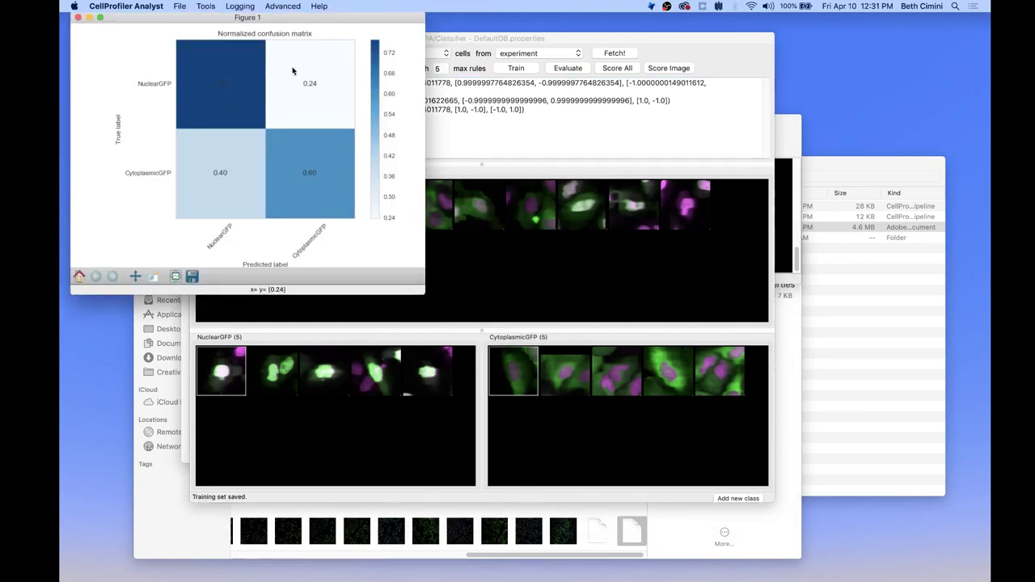
left_click_drag(271, 22, 305, 184)
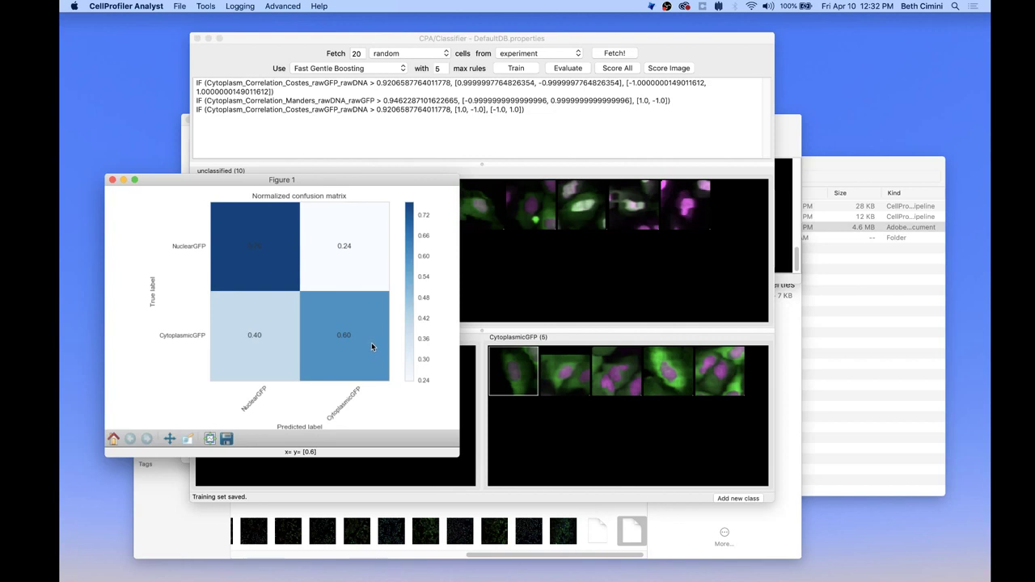
left_click(112, 179)
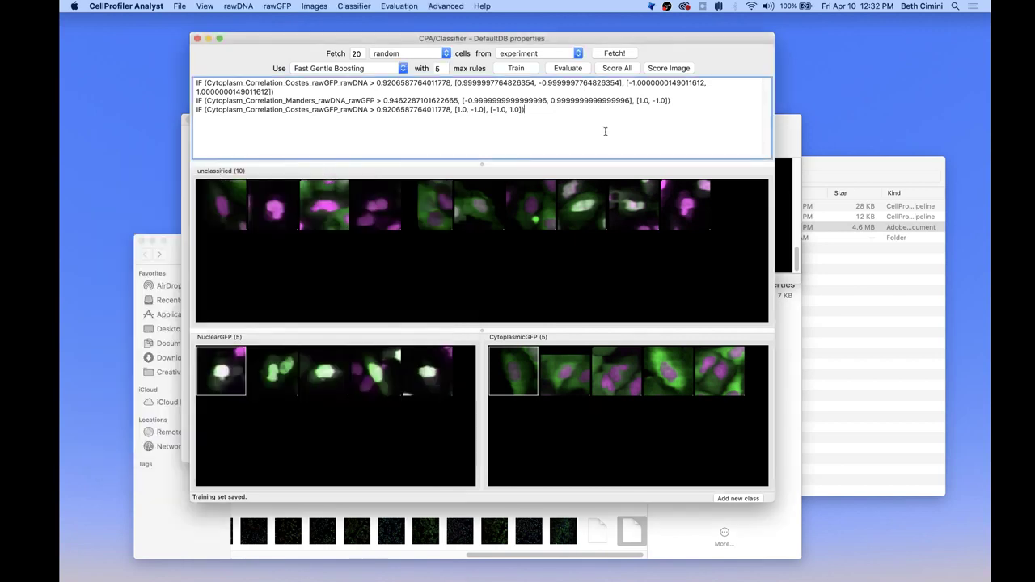
Fetch 40 more random cells from the experiment
left_click(356, 53)
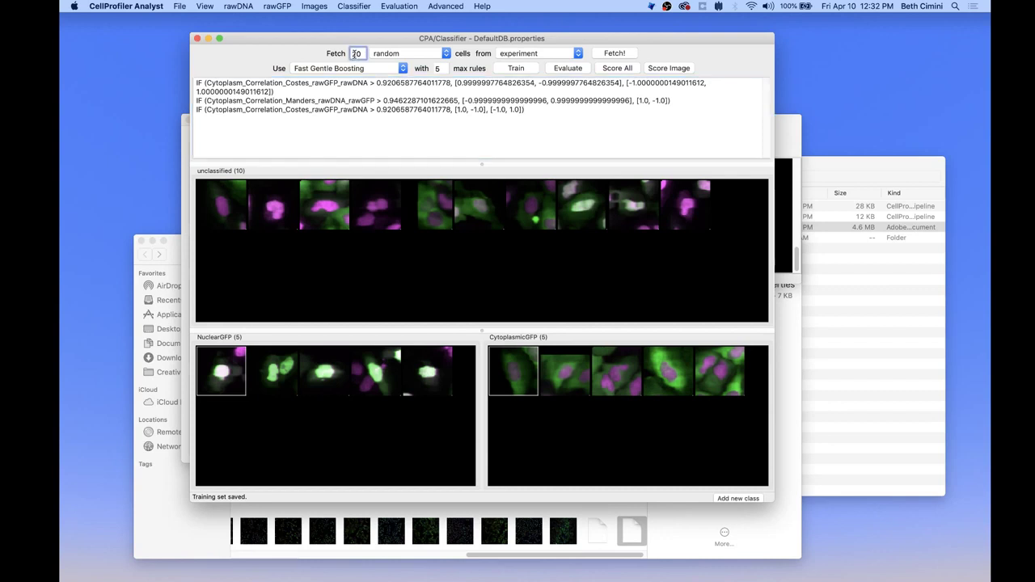
type("40")
left_click(628, 56)
Sort nine of the fetched cells by GFP location, adding five to the NuclearGFP class and four to the CytoplasmicGFP class
left_click(481, 260)
key("1")
left_click(501, 251)
key("2")
left_click_drag(529, 263, 285, 412)
left_click_drag(335, 244, 638, 426)
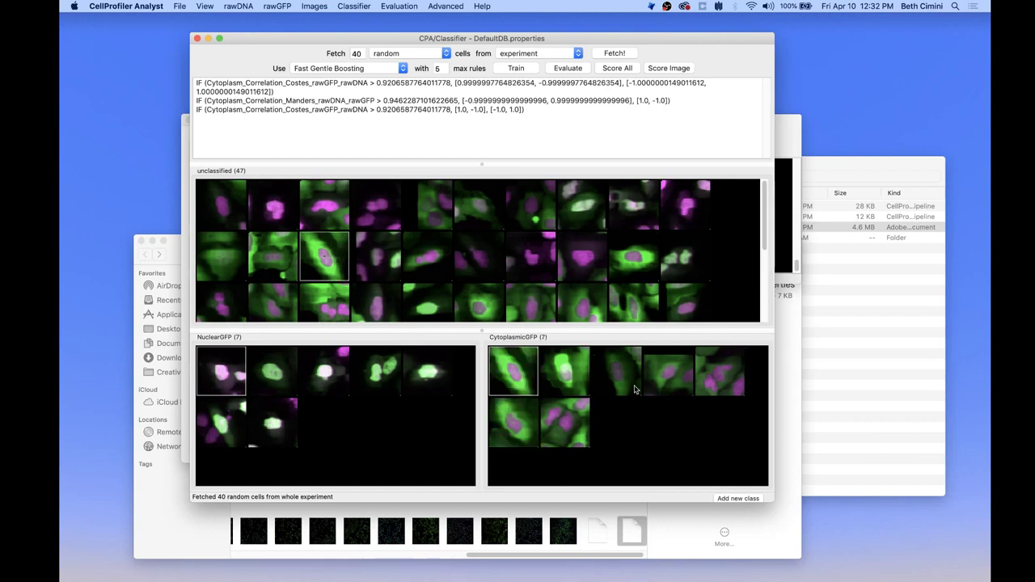
left_click_drag(589, 263, 674, 399)
left_click_drag(635, 309, 687, 410)
left_click_drag(348, 293, 382, 435)
left_click_drag(585, 303, 473, 406)
left_click_drag(637, 304, 452, 402)
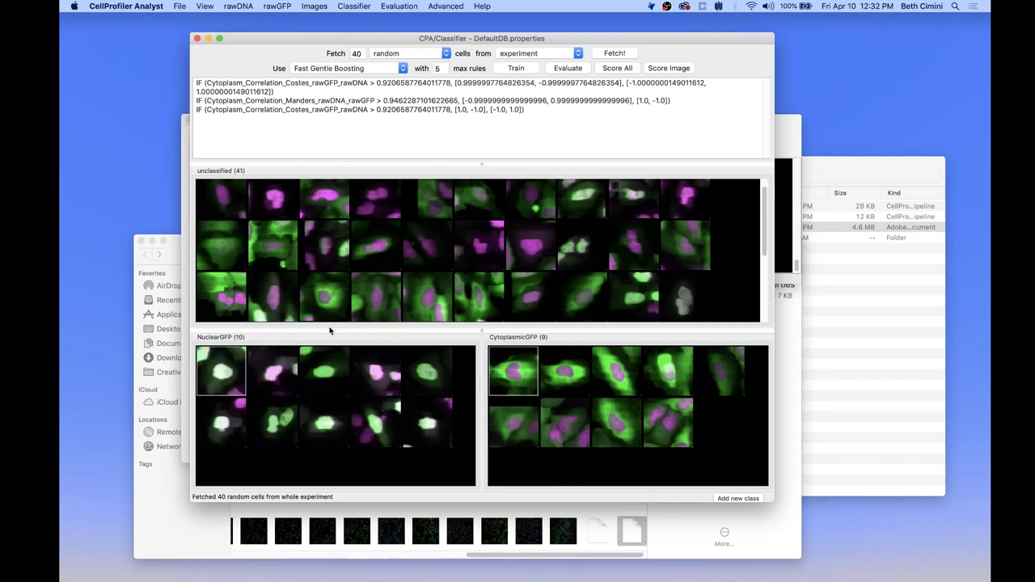
Classify eleven more unclassified cells, placing five with nuclear signal in NuclearGFP and six with cytoplasmic signal in CytoplasmicGFP
left_click_drag(312, 252, 323, 409)
left_click_drag(277, 265, 616, 453)
left_click_drag(477, 252, 368, 440)
left_click_drag(227, 305, 675, 446)
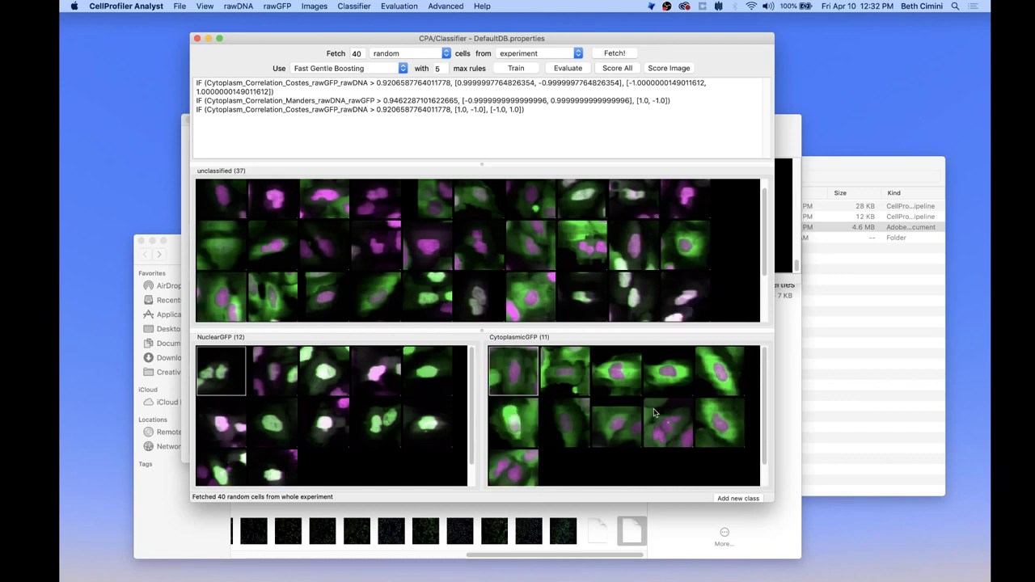
left_click_drag(273, 301, 631, 420)
left_click_drag(376, 297, 420, 436)
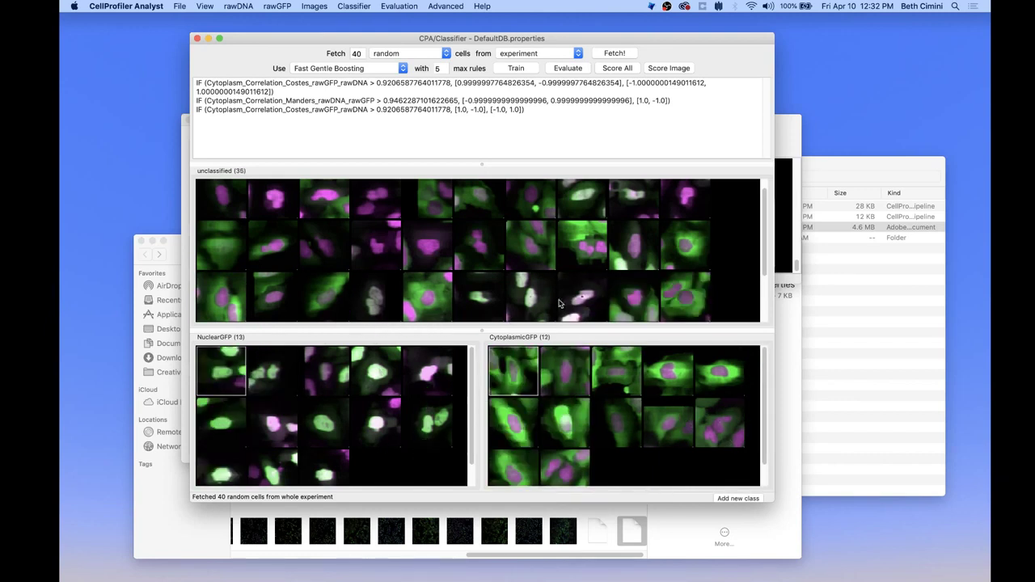
left_click_drag(531, 303, 411, 383)
left_click_drag(429, 305, 616, 437)
left_click_drag(598, 321, 694, 465)
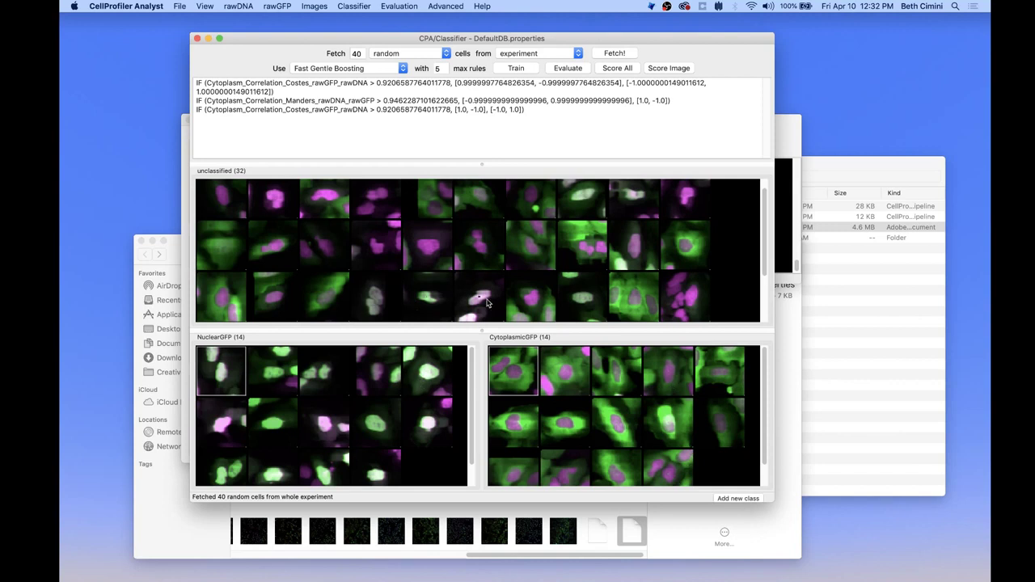
left_click_drag(476, 309, 471, 395)
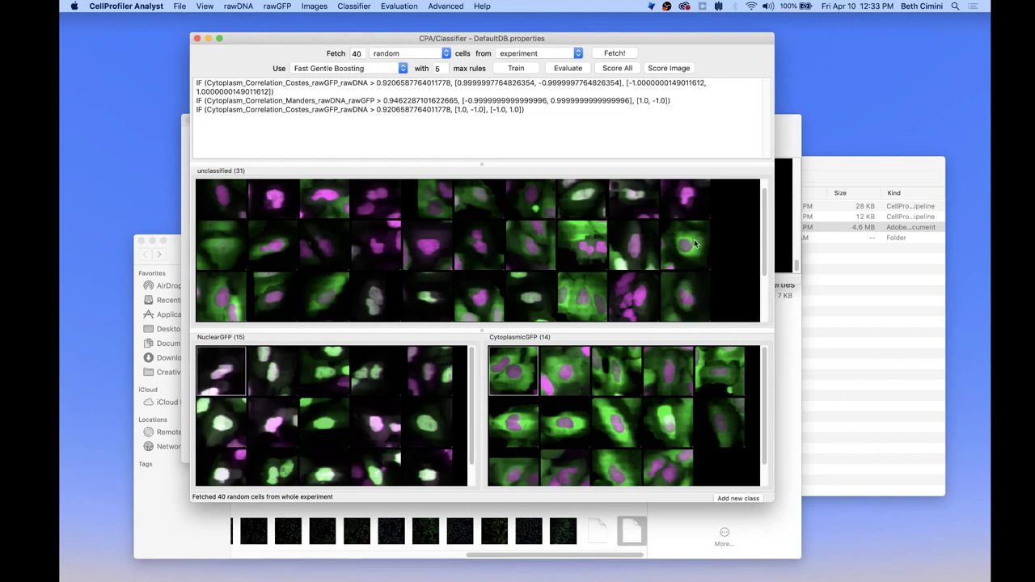
left_click_drag(693, 246, 730, 459)
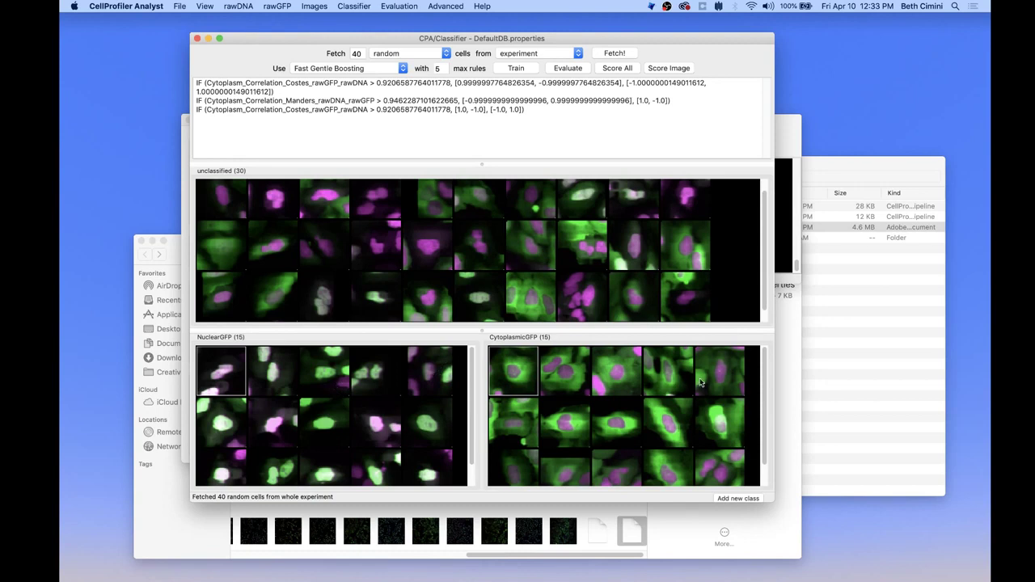
Retrain the Fast Gentle Boosting classifier on the enlarged training set, evaluate it with the confusion matrix, and close the figure
left_click(515, 68)
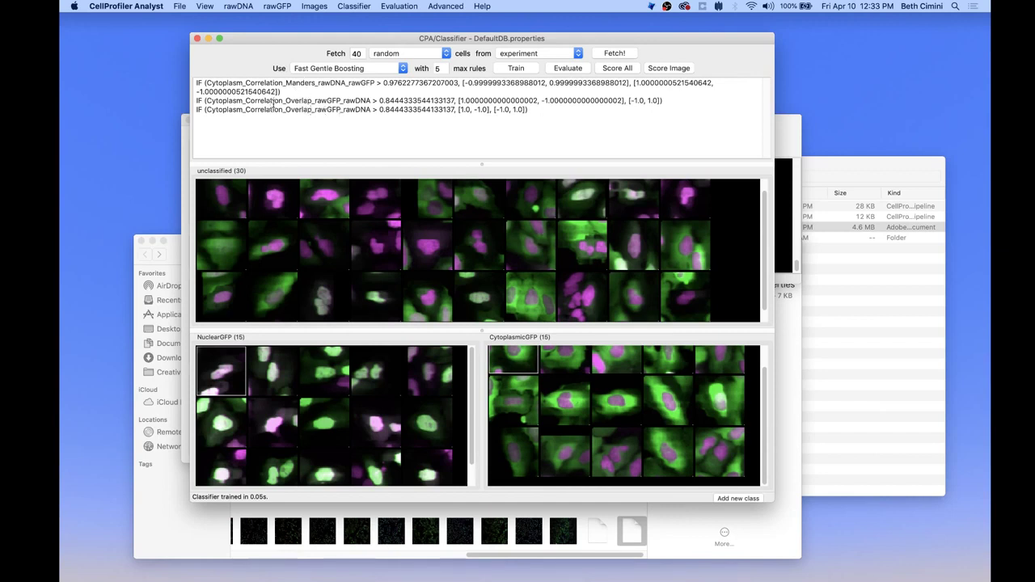
left_click(569, 71)
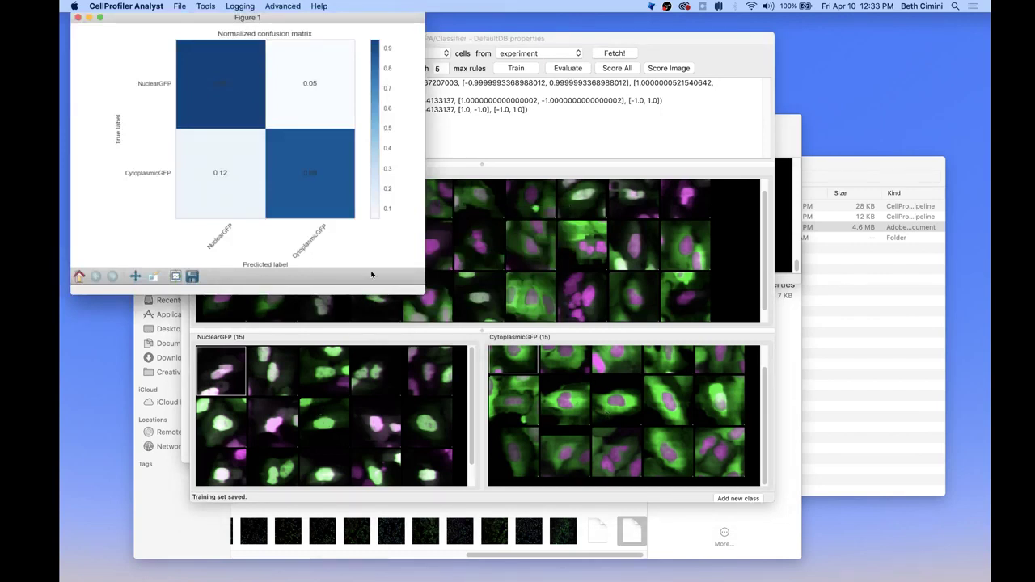
left_click(78, 17)
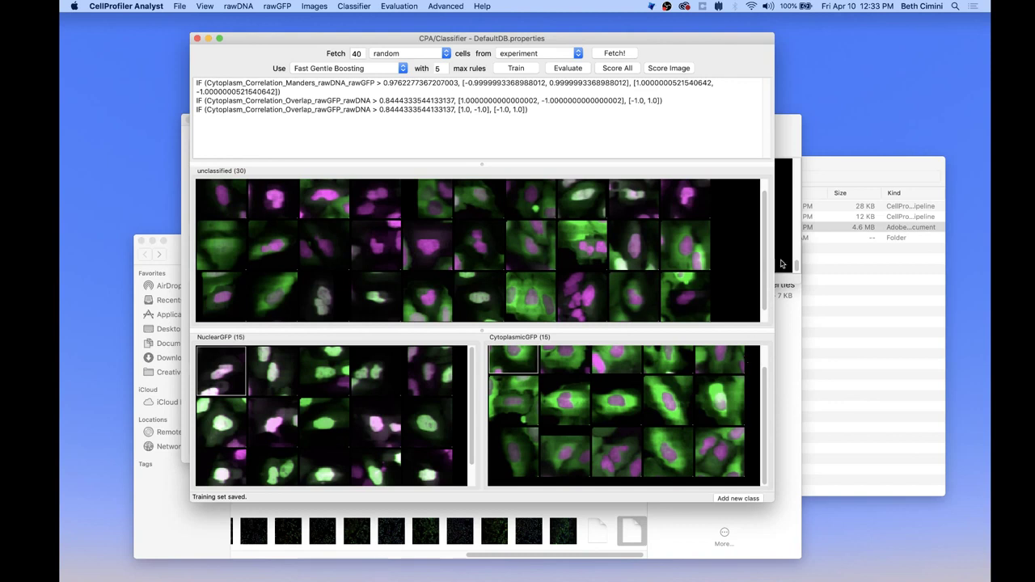
Add a third class named NoGFP to the classifier
scroll(762, 247, "up", 1)
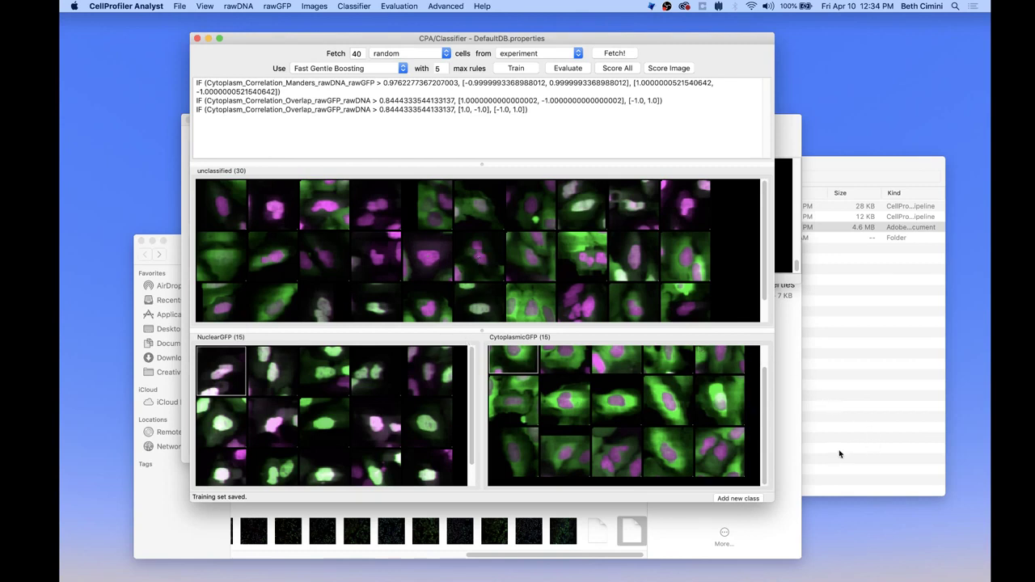
left_click(738, 498)
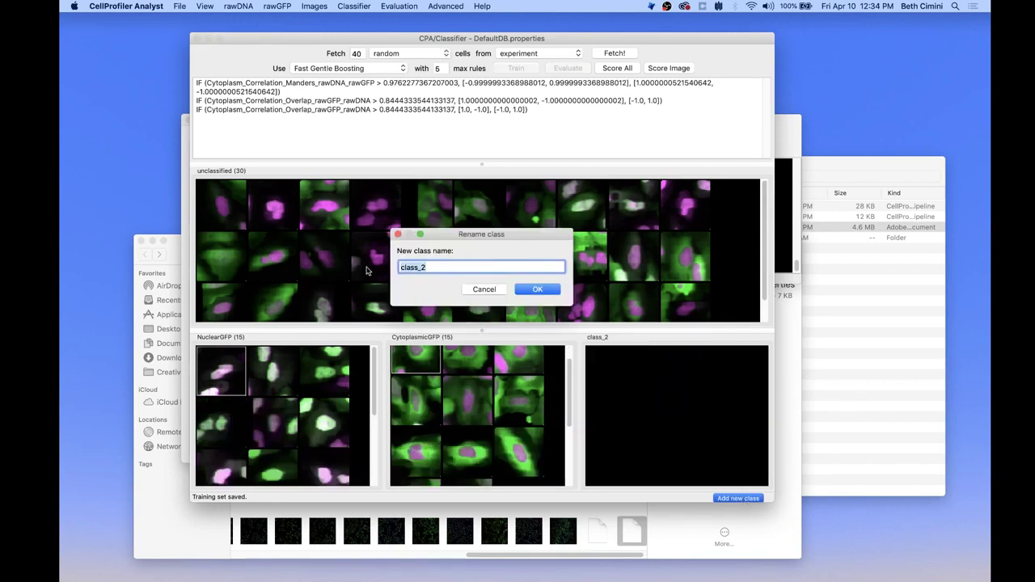
type("NoGFP")
key("Return")
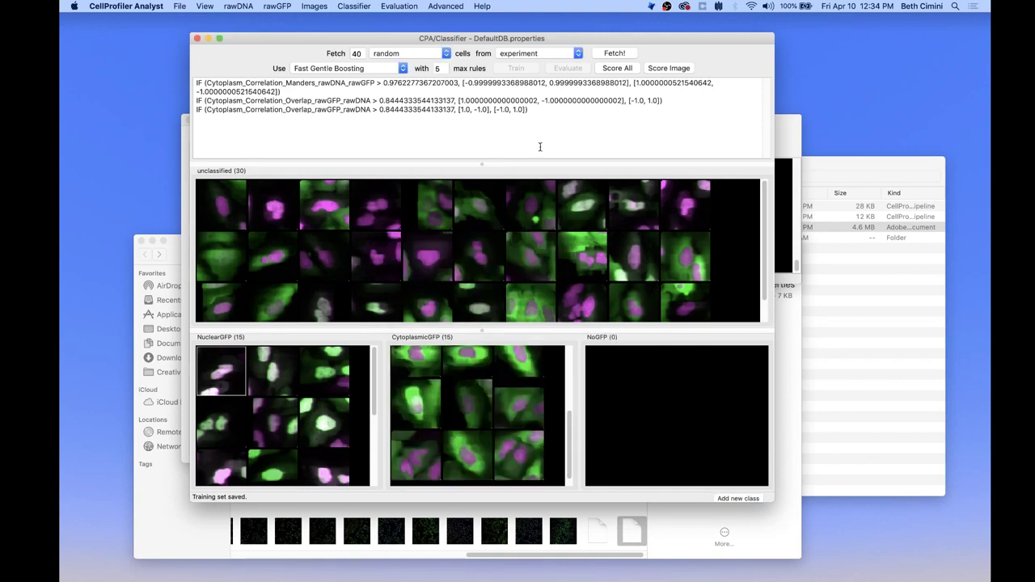
Move five unclassified cells that show no green signal into the NoGFP class
left_click_drag(696, 205, 710, 406)
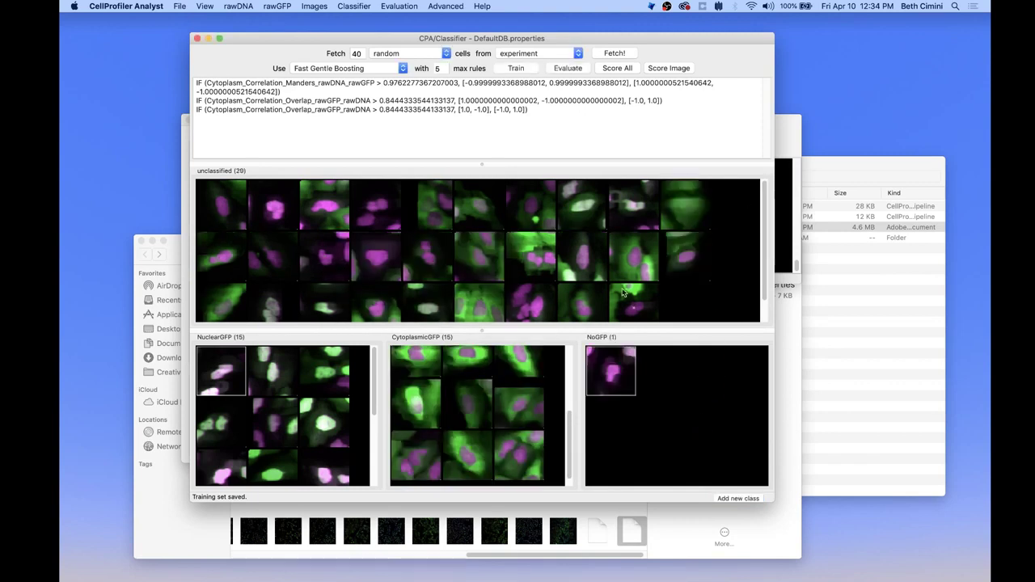
left_click_drag(396, 267, 688, 418)
left_click_drag(375, 220, 708, 413)
left_click_drag(276, 222, 669, 438)
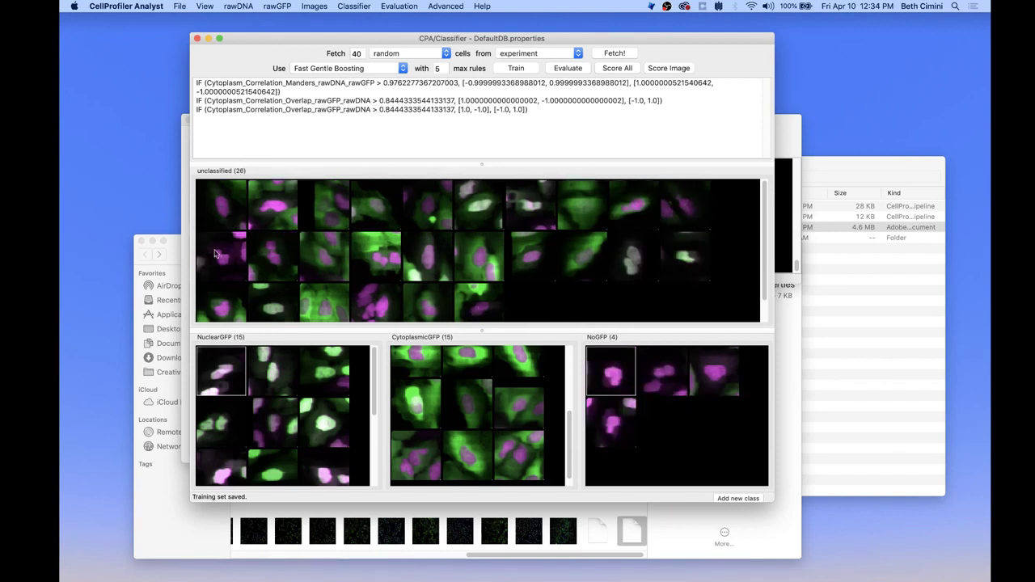
left_click_drag(218, 257, 660, 432)
Add three more unclassified cells to the NuclearGFP class and two more to the CytoplasmicGFP class
left_click(574, 269)
left_click_drag(380, 369, 360, 372)
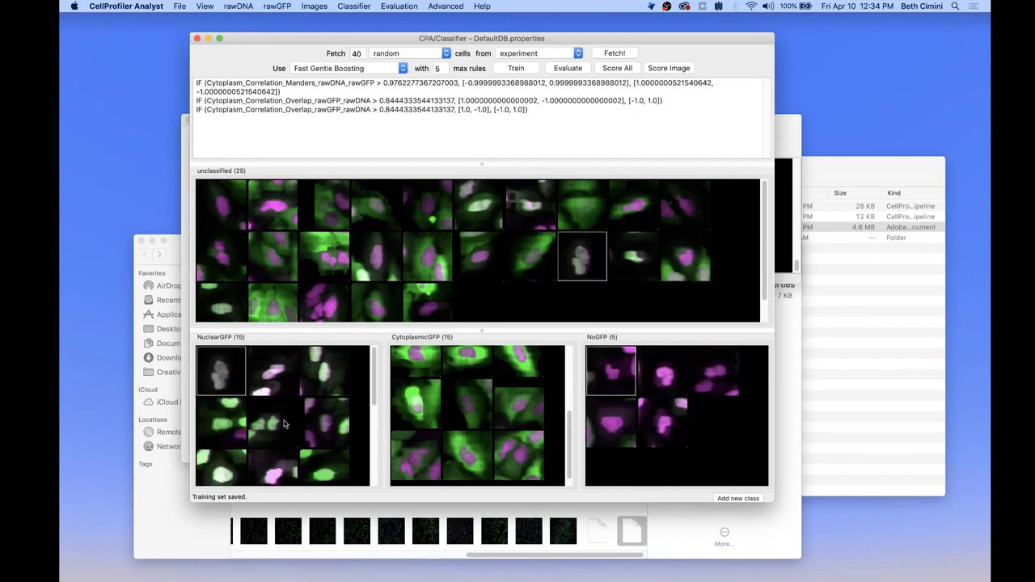
left_click_drag(574, 266, 265, 425)
left_click_drag(590, 262, 495, 422)
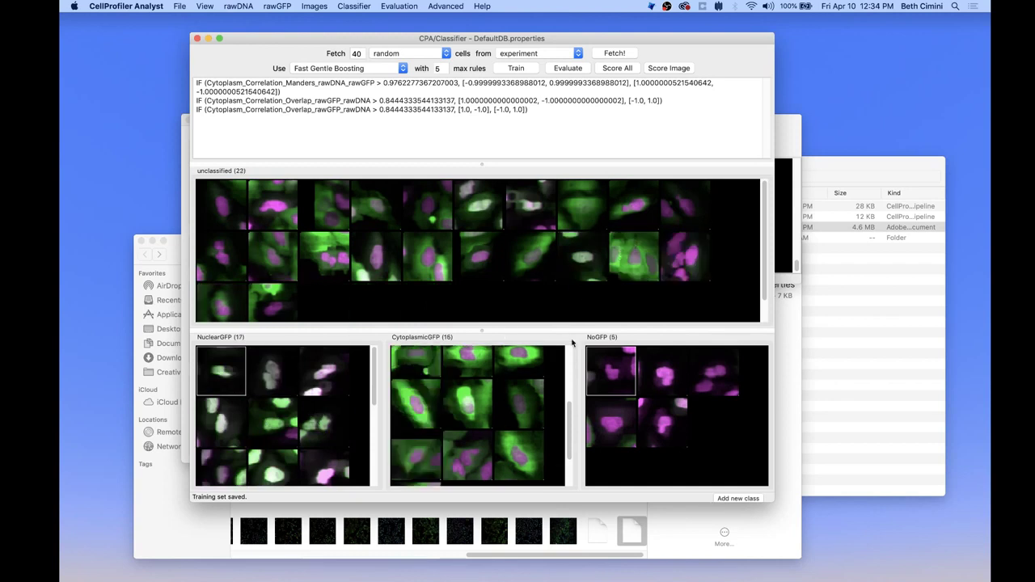
left_click_drag(595, 269, 317, 434)
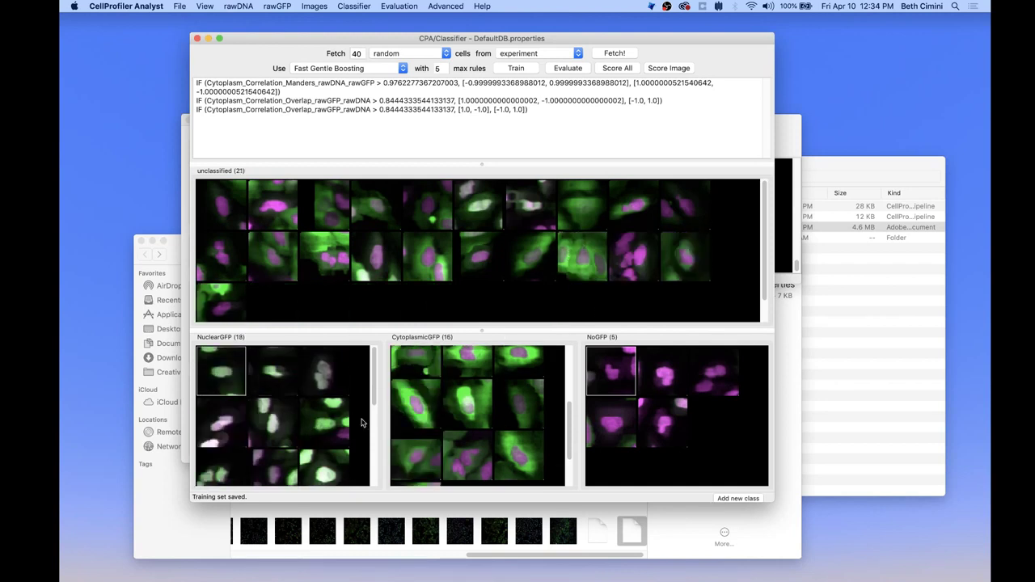
left_click_drag(434, 264, 504, 423)
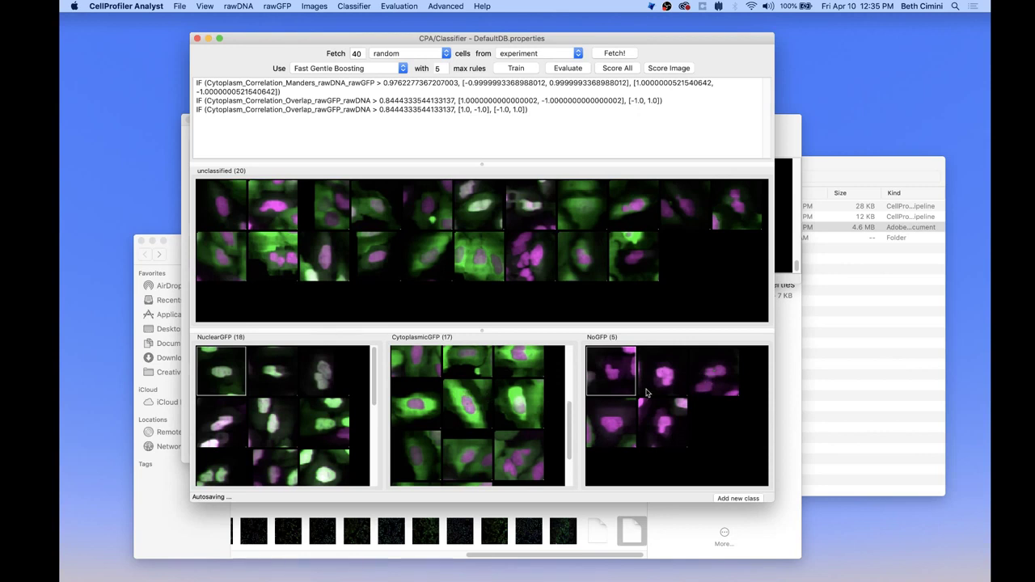
Save the training set as MyTrainingSet in CSV format in the TranslocationOutput folder
left_click(179, 6)
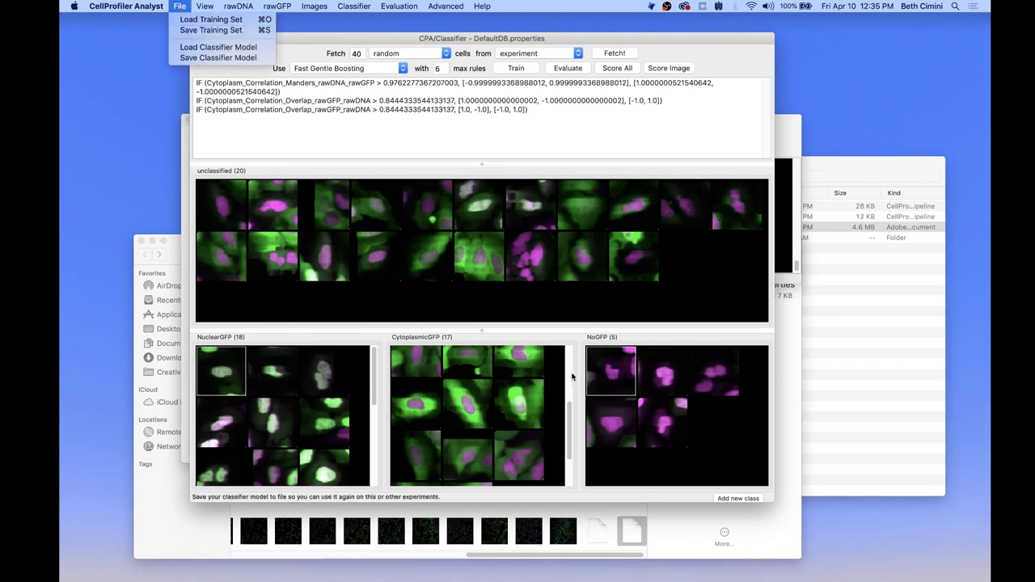
left_click(228, 31)
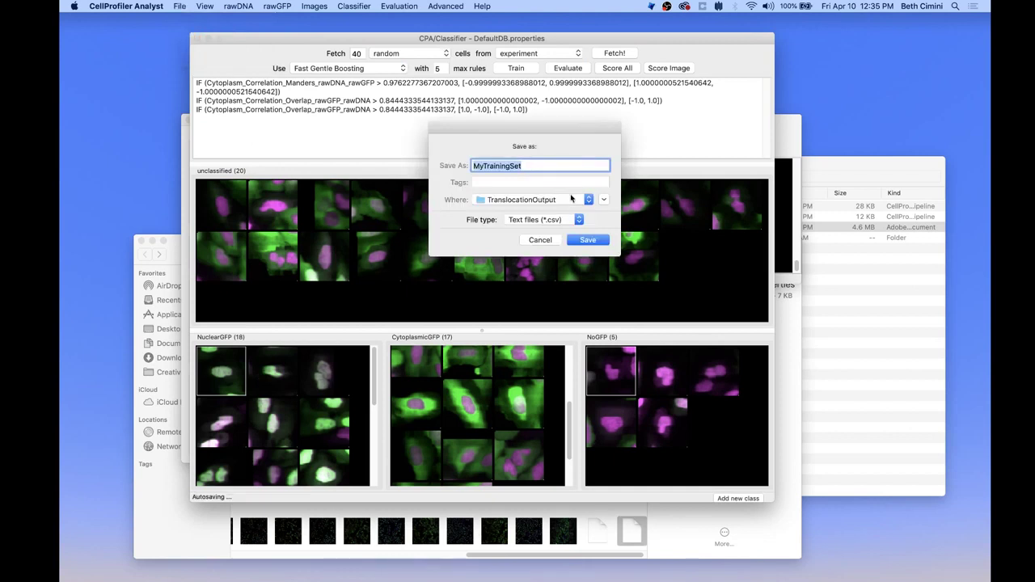
left_click(599, 241)
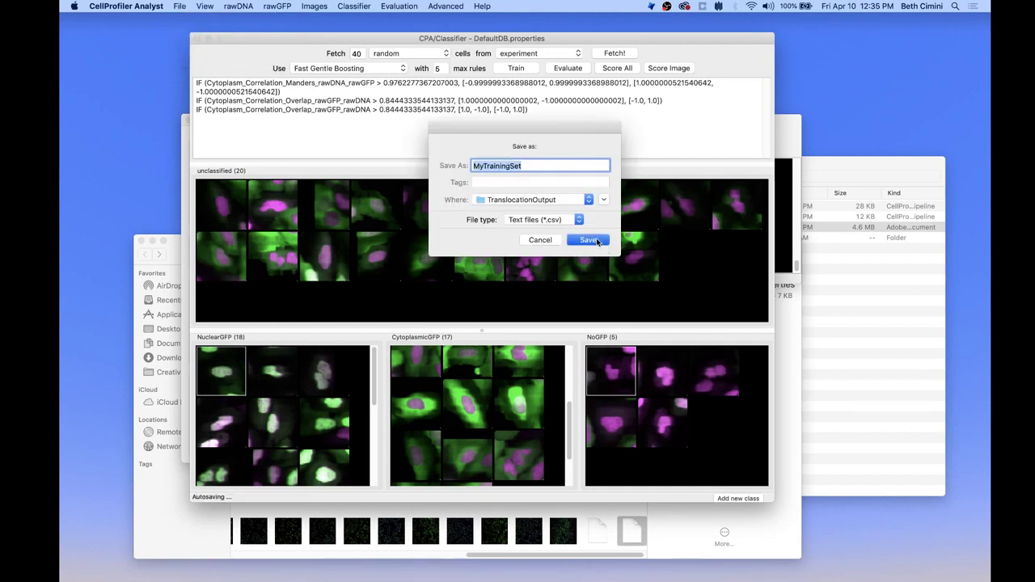
Open MyTrainingSet.csv from the TranslocationOutput folder in Excel, examine its class and measurement columns, close it, and return to the Classifier
left_click(855, 339)
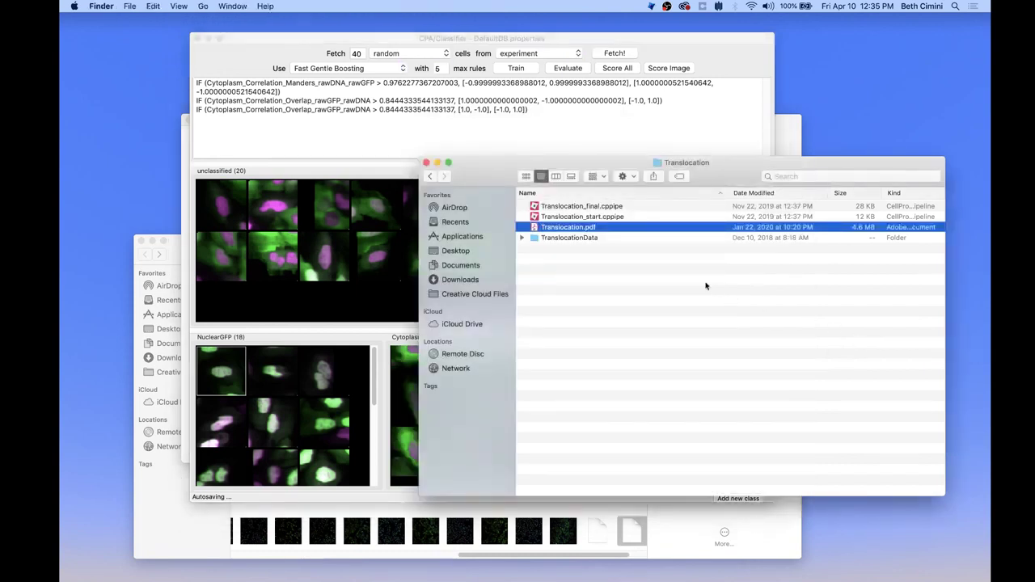
left_click(157, 506)
left_click_drag(538, 554, 621, 557)
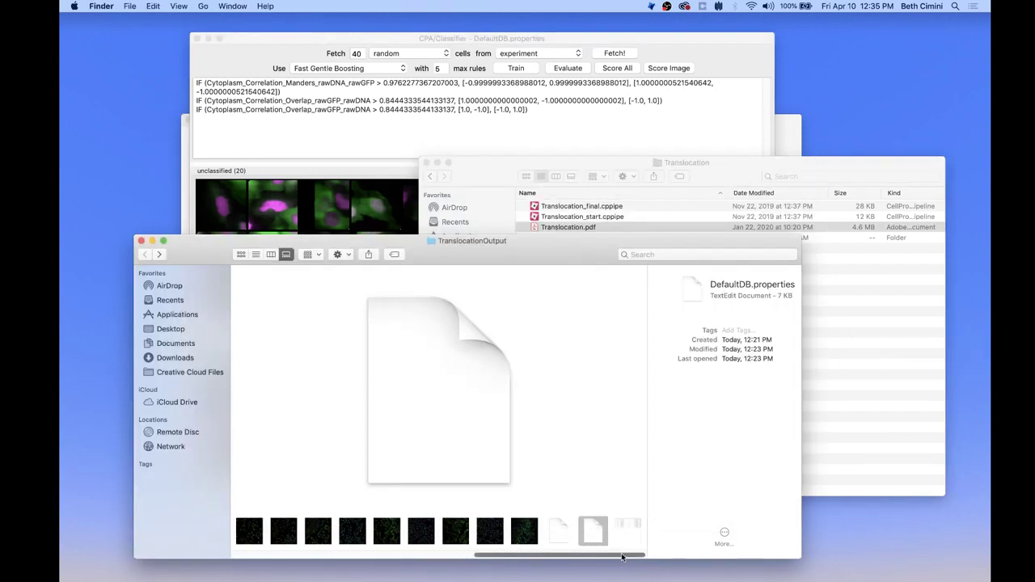
left_click(626, 531)
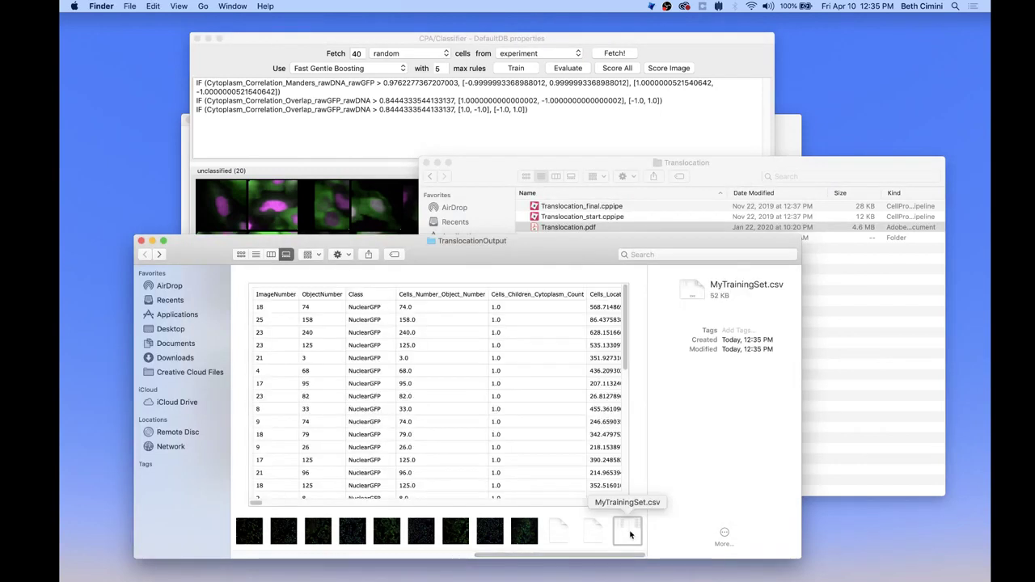
double_click(630, 534)
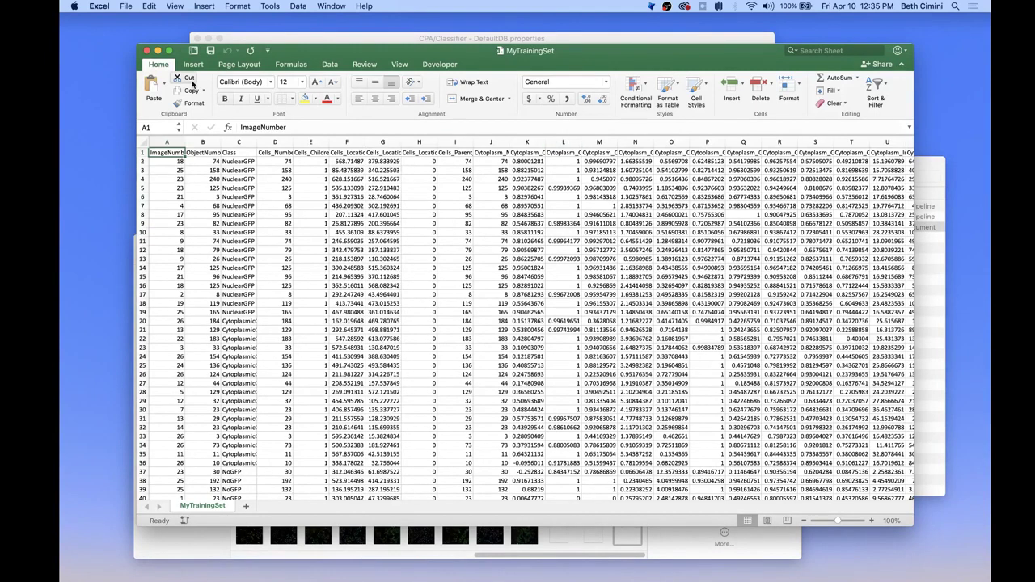
left_click(146, 50)
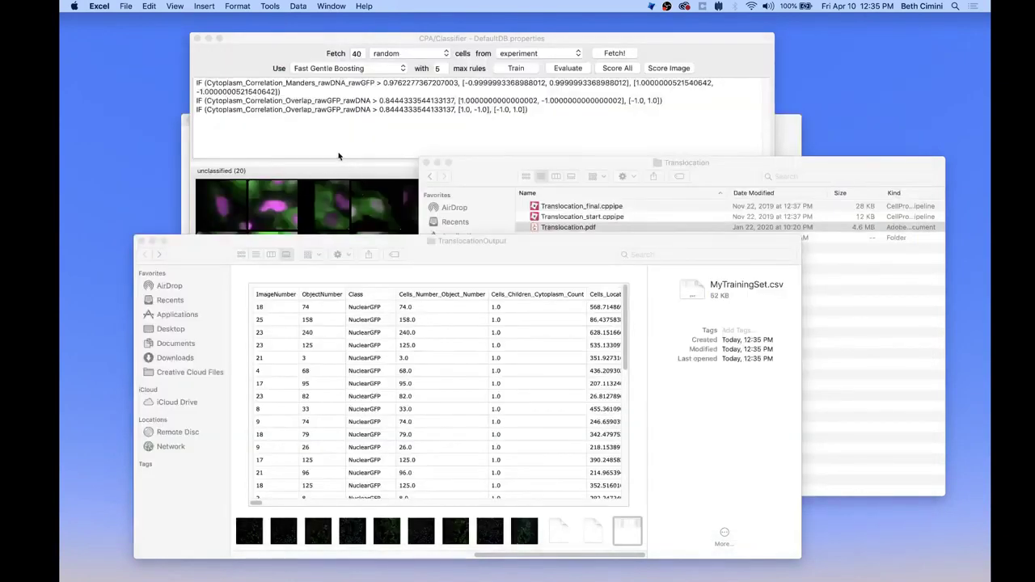
left_click(338, 150)
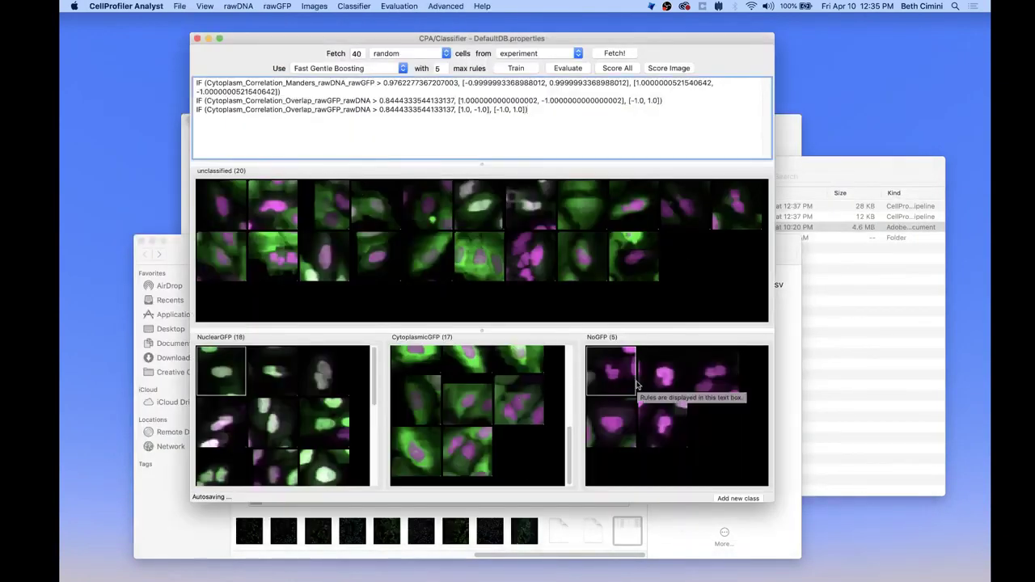
left_click(181, 6)
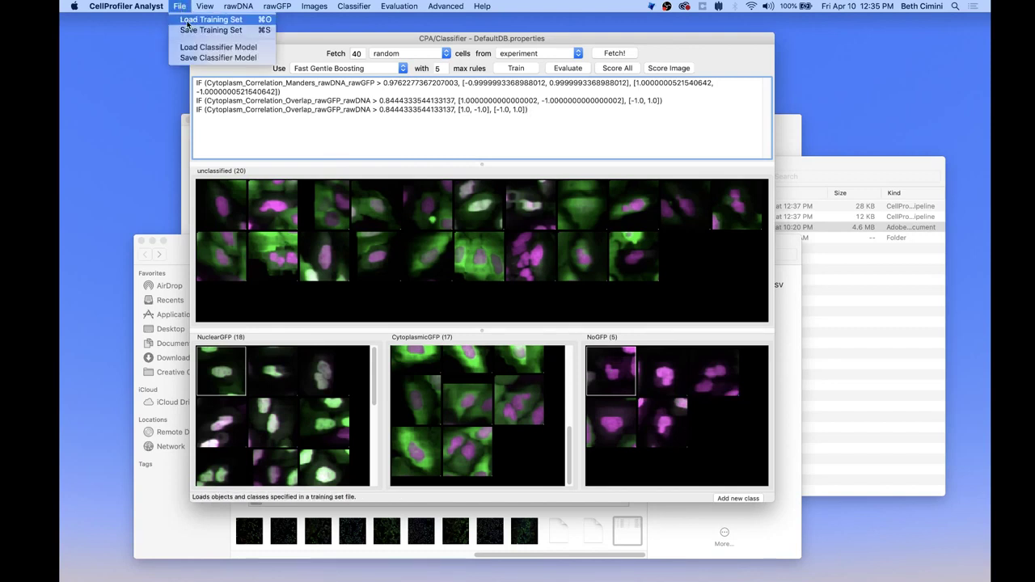
left_click(477, 293)
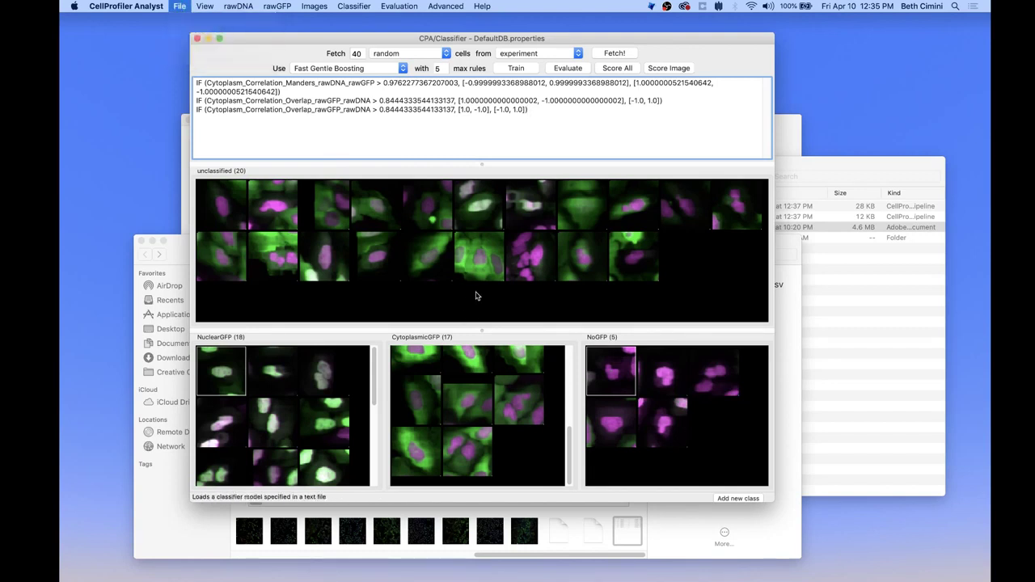
Select all the cells in the unclassified bin and remove them
right_click(517, 289)
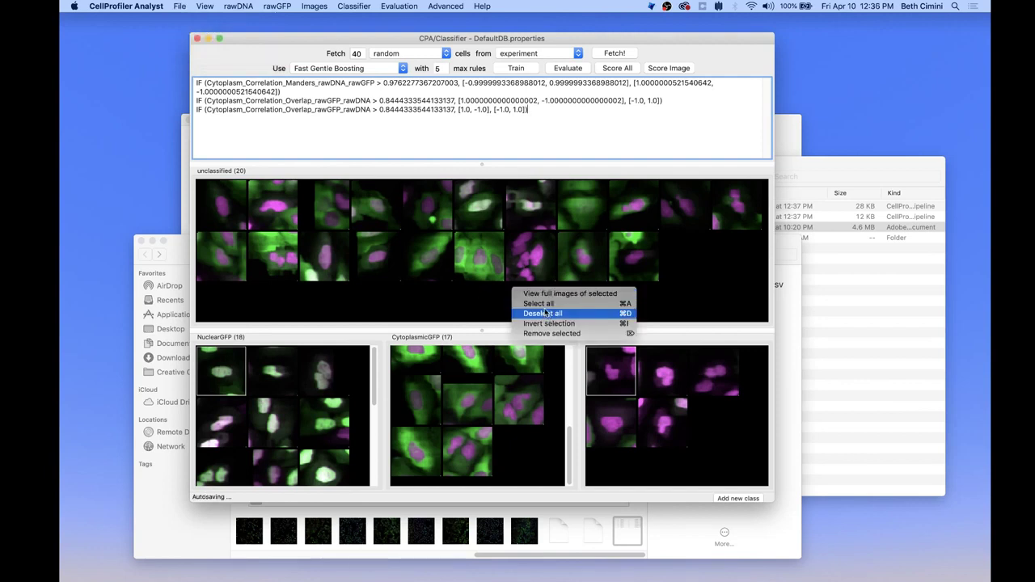
left_click(546, 313)
right_click(542, 300)
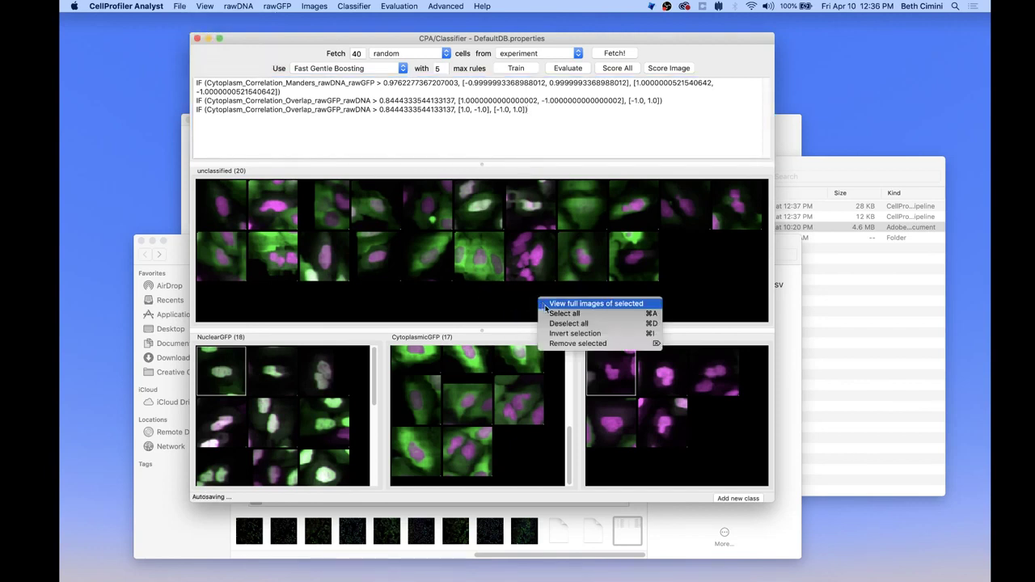
left_click(555, 315)
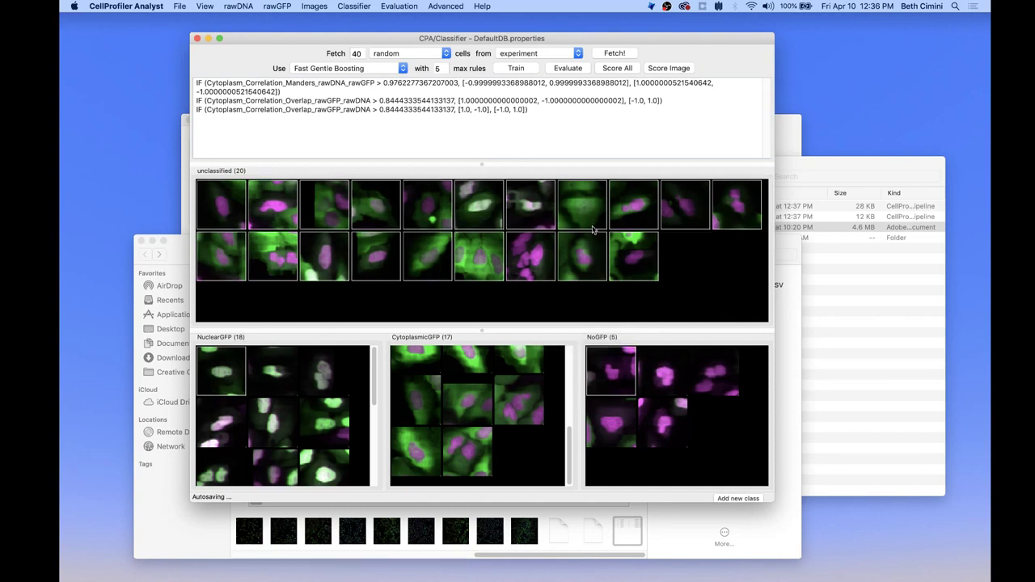
right_click(566, 294)
left_click(600, 341)
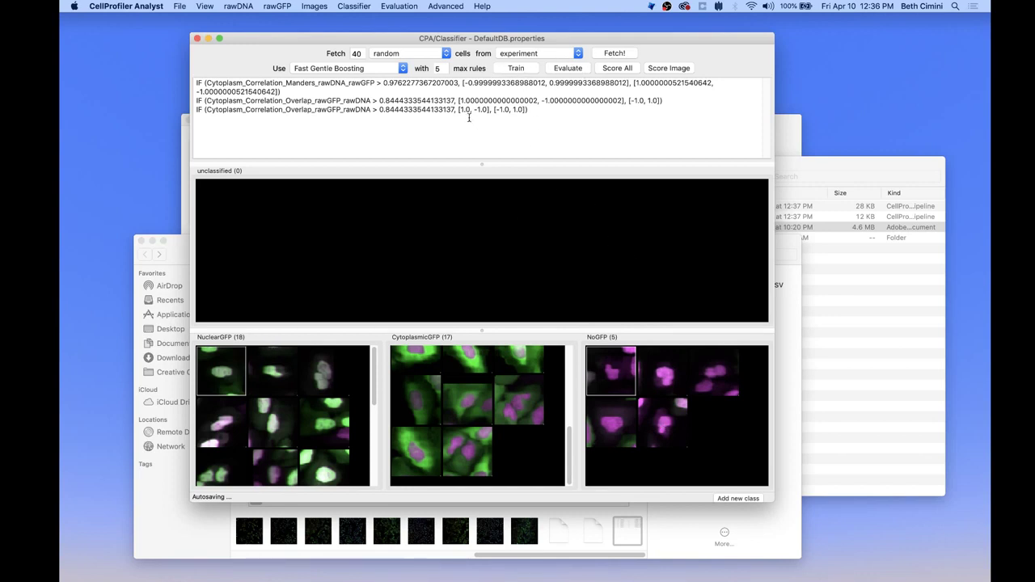
Retrain the Fast Gentle Boosting classifier with 5 max rules on the NuclearGFP, CytoplasmicGFP and NoGFP classes
left_click(504, 70)
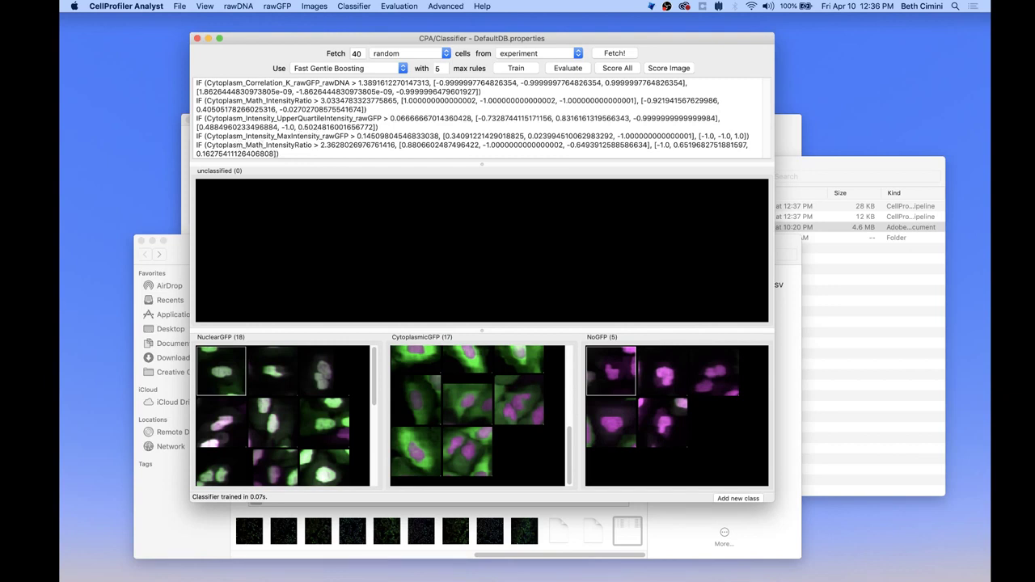
Switch to CellProfiler, examine the CalculateMath module's IntensityRatio settings, and return to the CellProfiler Analyst Classifier
key("super+Tab")
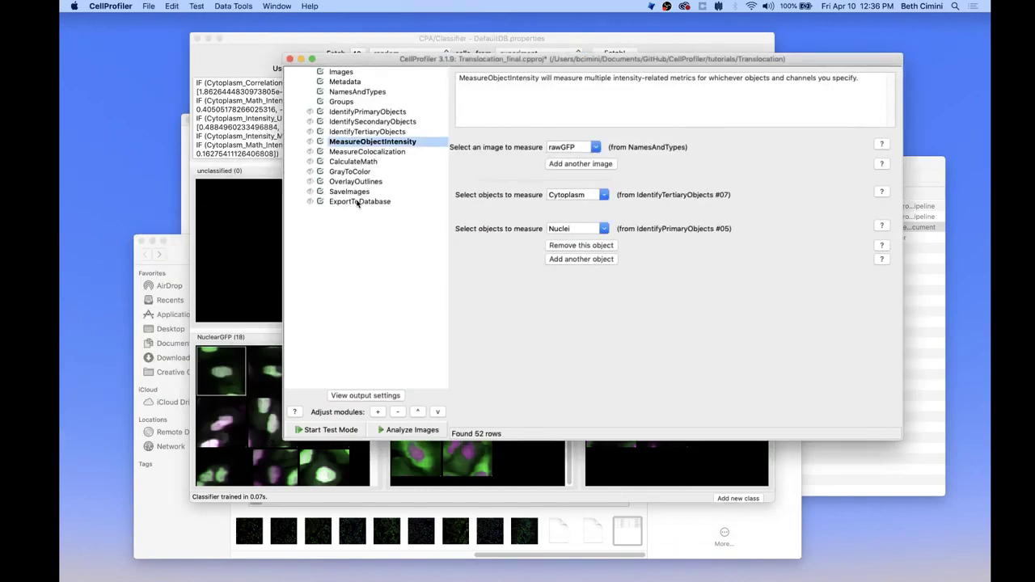
left_click(356, 162)
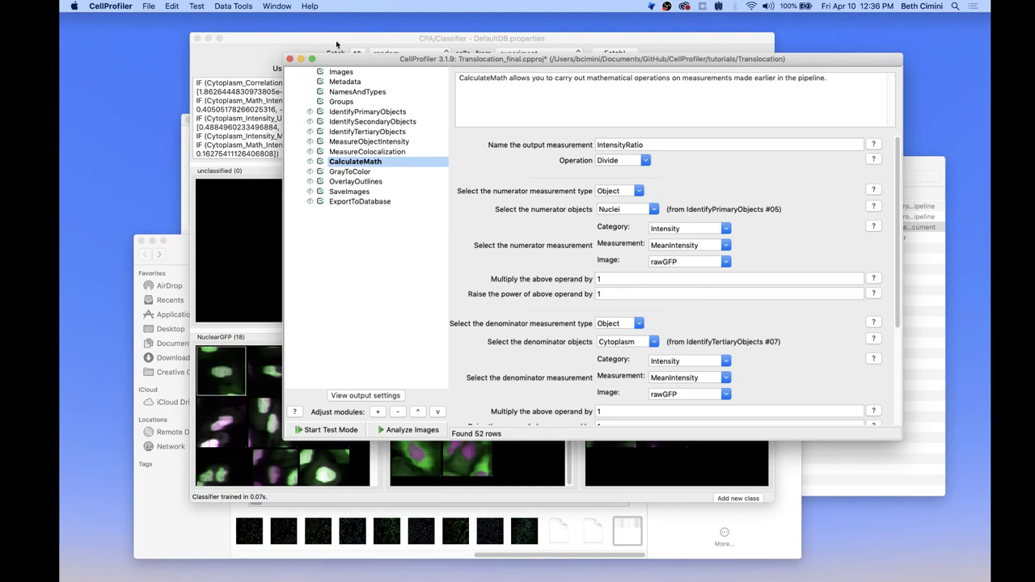
left_click(300, 59)
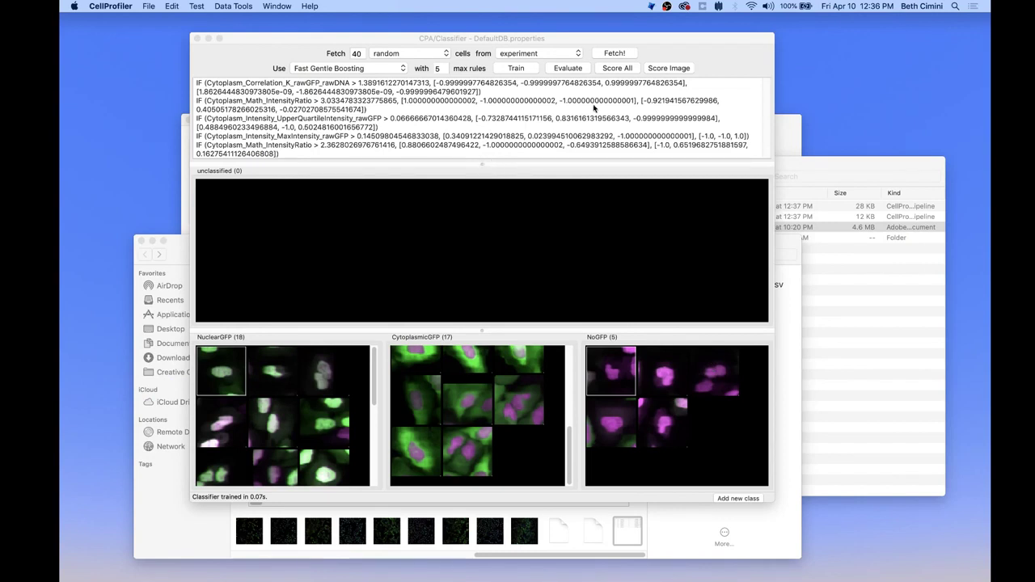
Evaluate the trained Fast Gentle Boosting classifier, examine its normalized confusion matrix, and close the figure
left_click(576, 73)
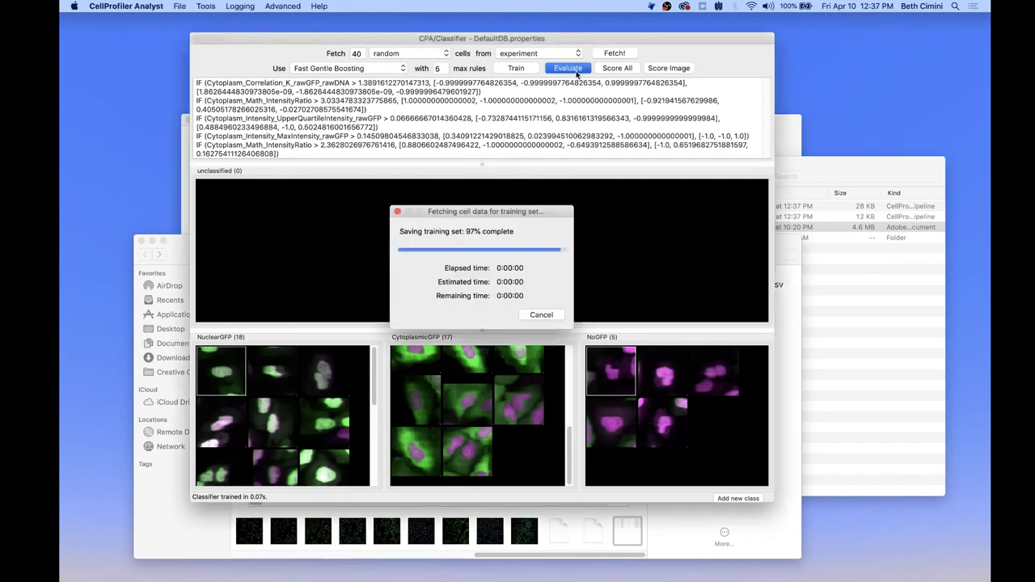
mouse_move(272, 127)
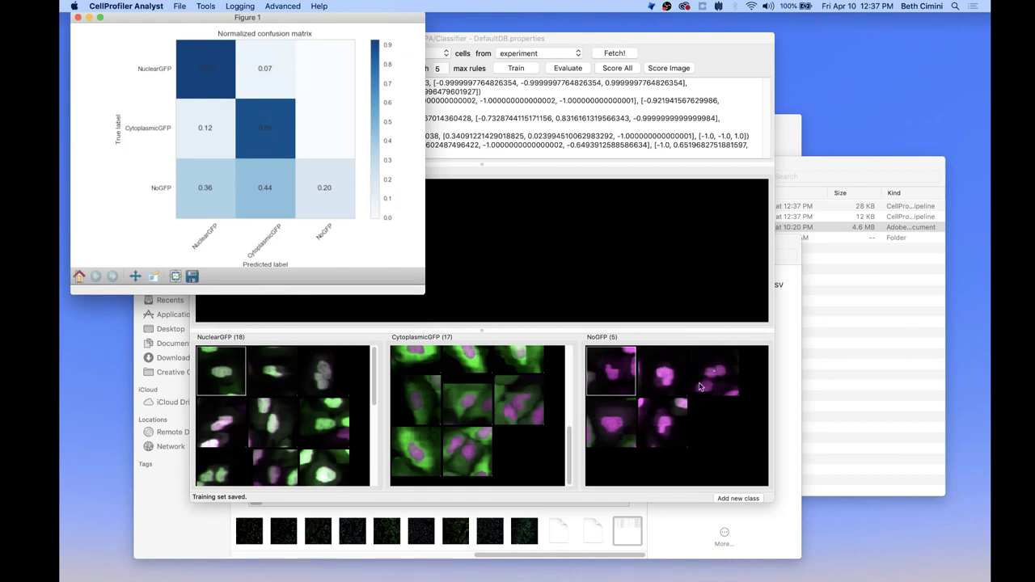
left_click(78, 17)
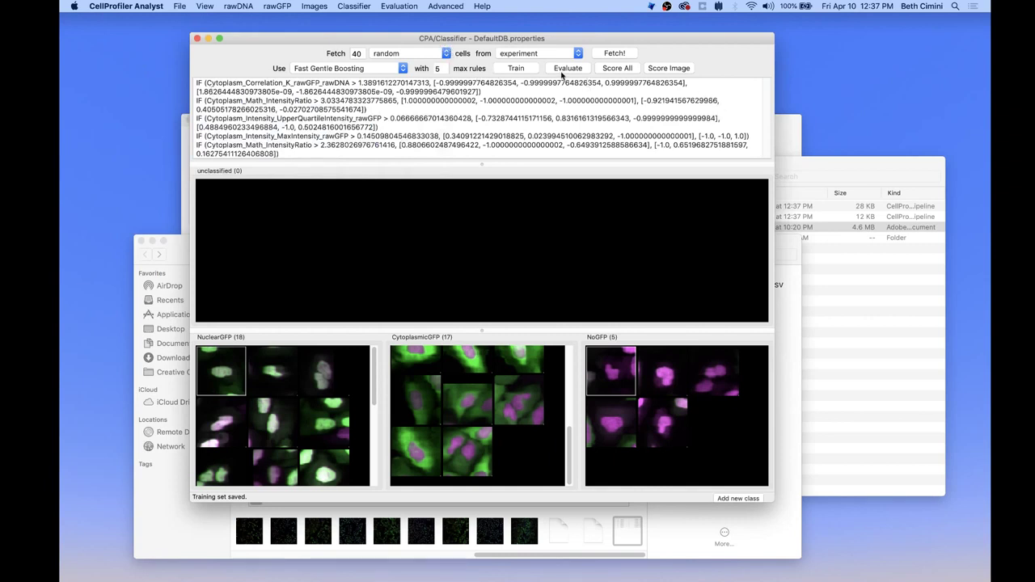
Score image number 1 with the classifier, review the class counts in its hit table, and close the table
left_click(664, 69)
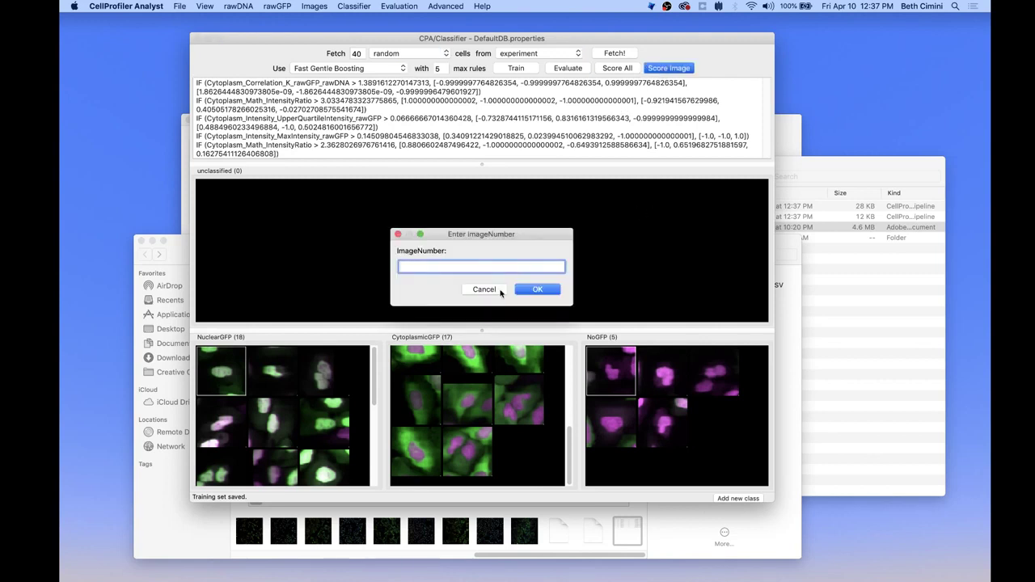
left_click(543, 291)
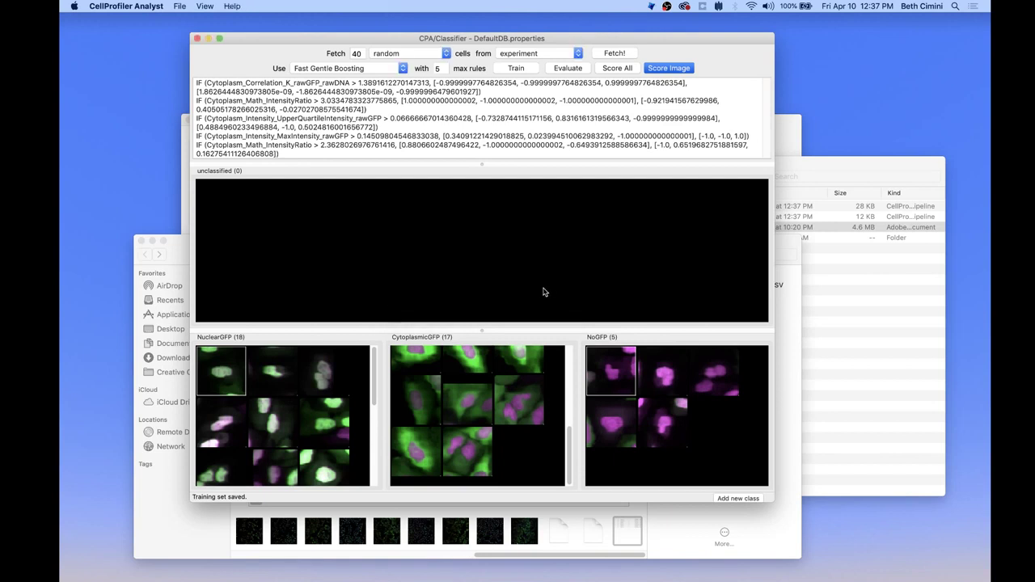
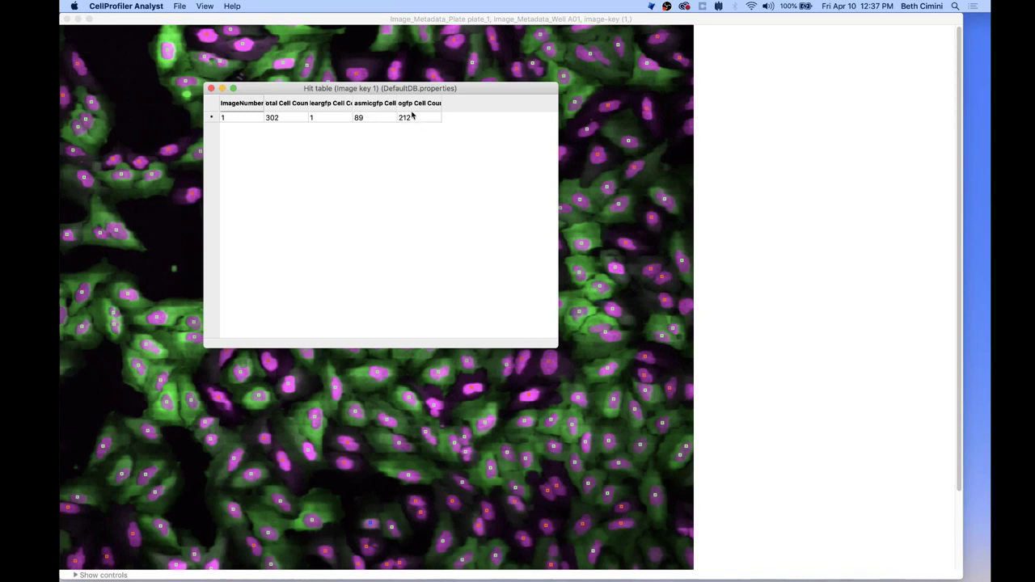
left_click_drag(443, 103, 474, 103)
left_click(210, 88)
Shrink the scored image 1 window so the Classifier shows behind it, and expand the image's display controls
left_click(89, 19)
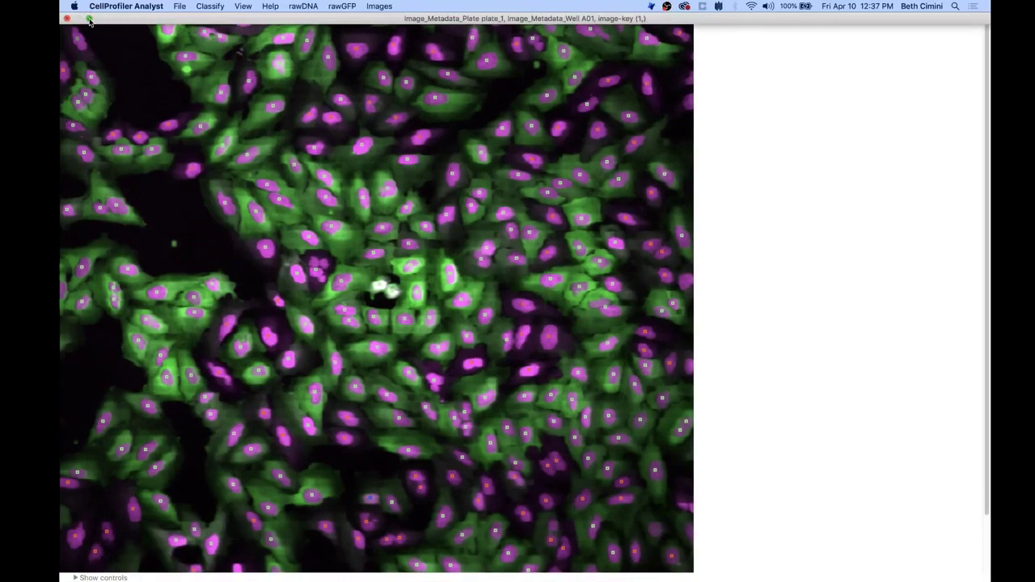
left_click(90, 18)
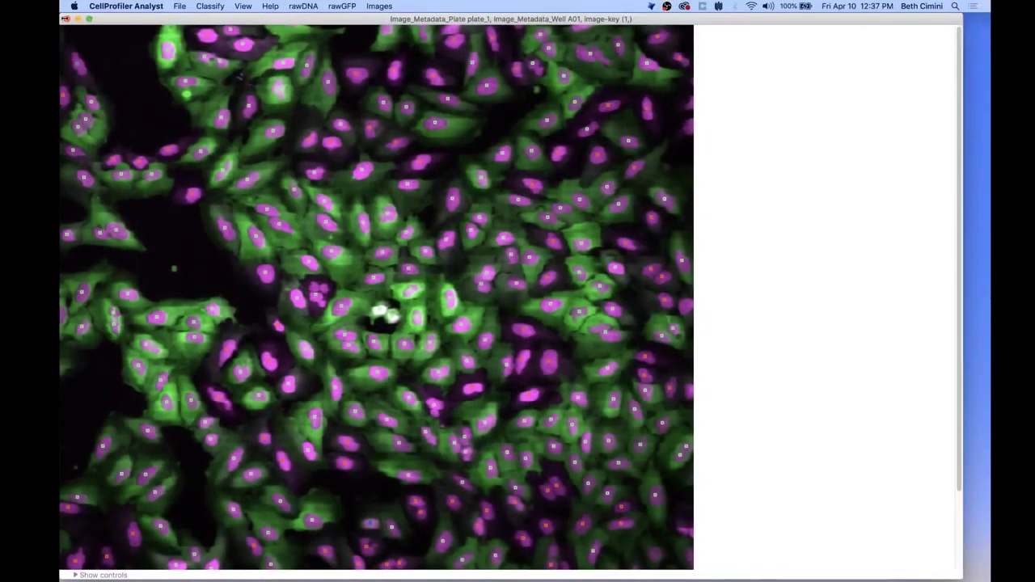
left_click(61, 16)
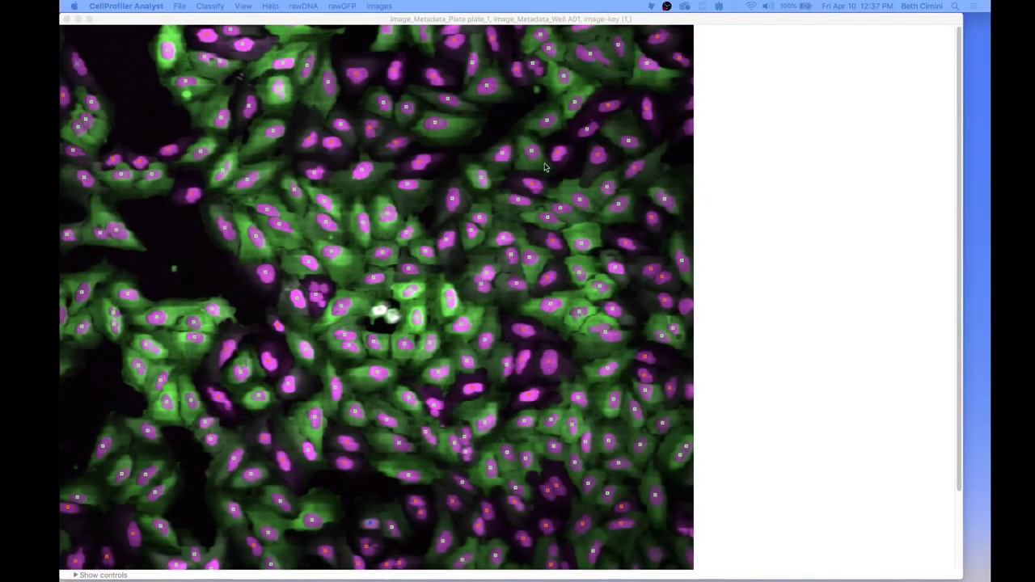
left_click(961, 574)
left_click_drag(960, 576, 652, 505)
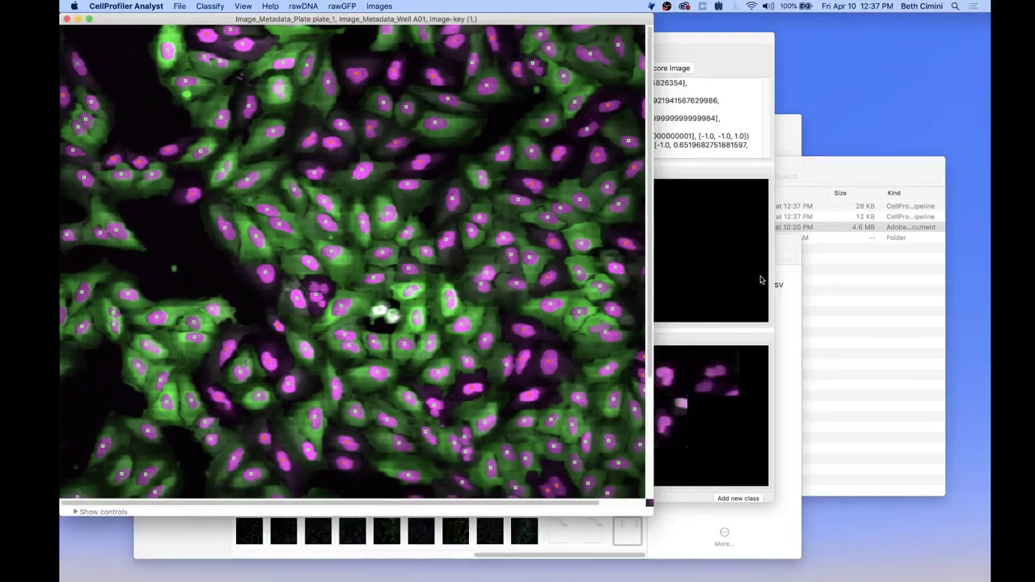
left_click(101, 512)
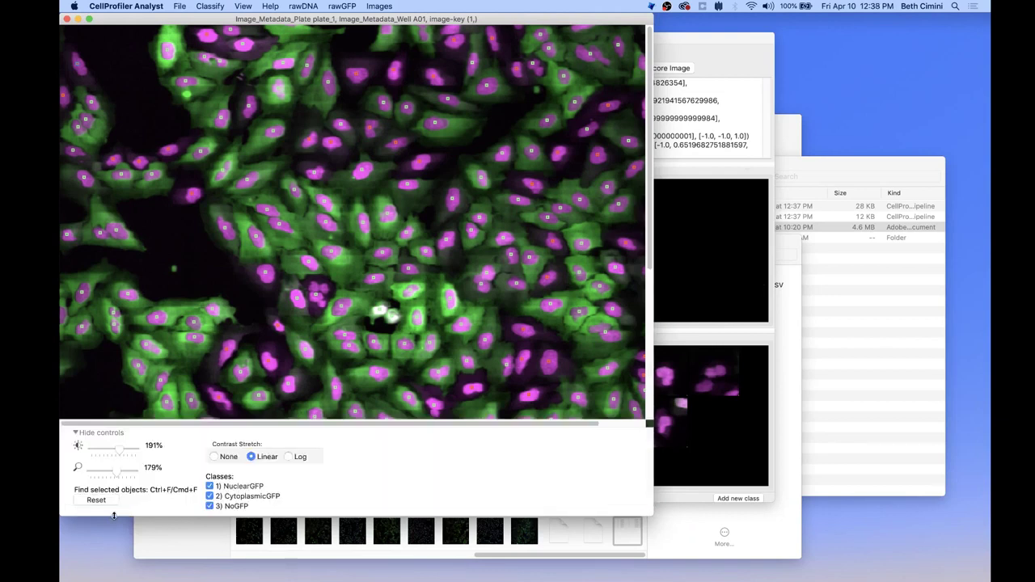
Hide the NuclearGFP and NoGFP markers on image 1 and inspect the cells classified as CytoplasmicGFP
left_click(209, 485)
left_click(210, 496)
left_click(210, 496)
left_click(210, 506)
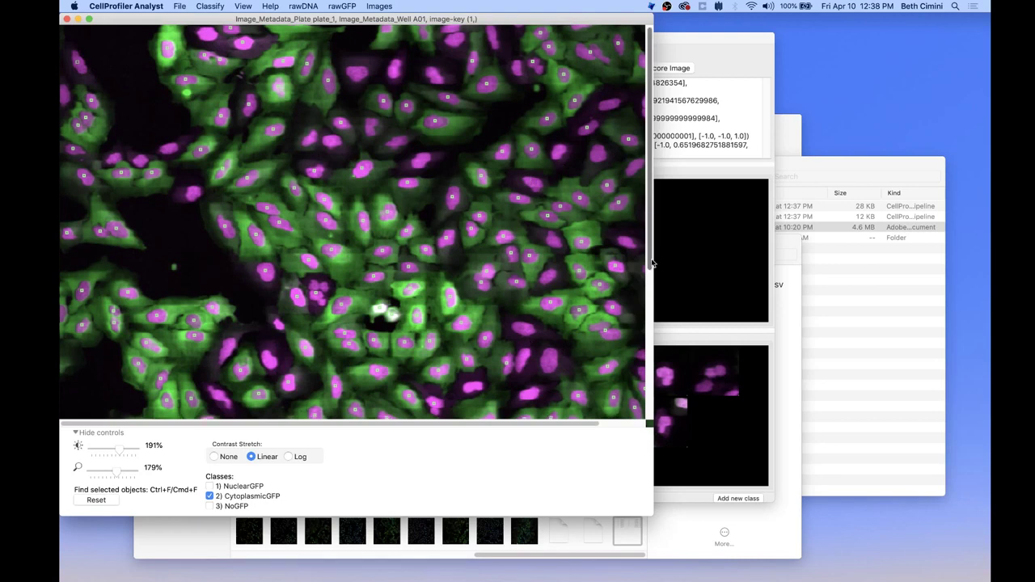
left_click_drag(650, 260, 651, 422)
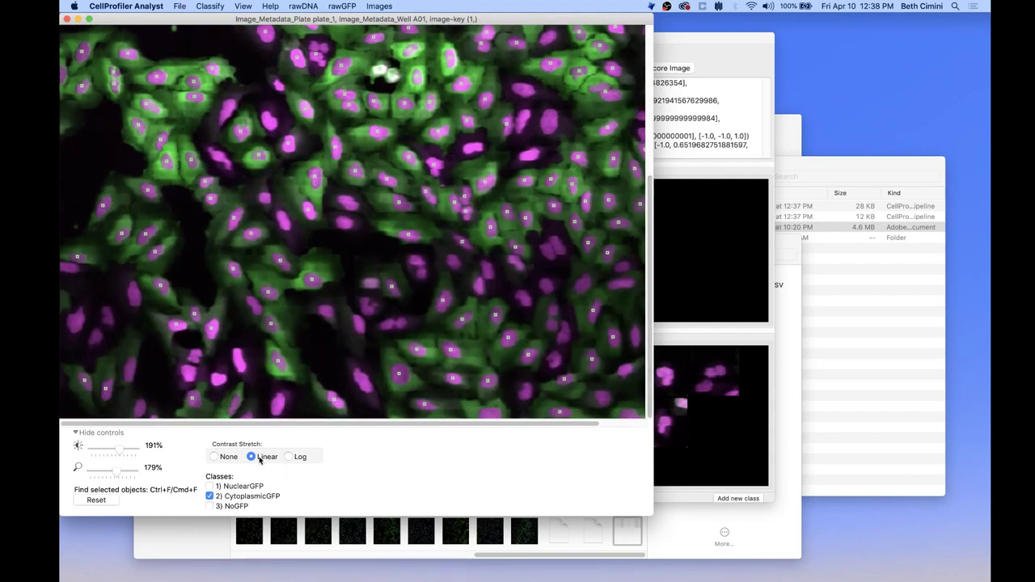
Display only the NoGFP markers on image 1 and arrange the image window beside the Classifier's class bins
left_click(210, 506)
left_click(210, 497)
left_click_drag(489, 25, 874, 47)
left_click_drag(383, 43, 299, 34)
left_click(800, 475)
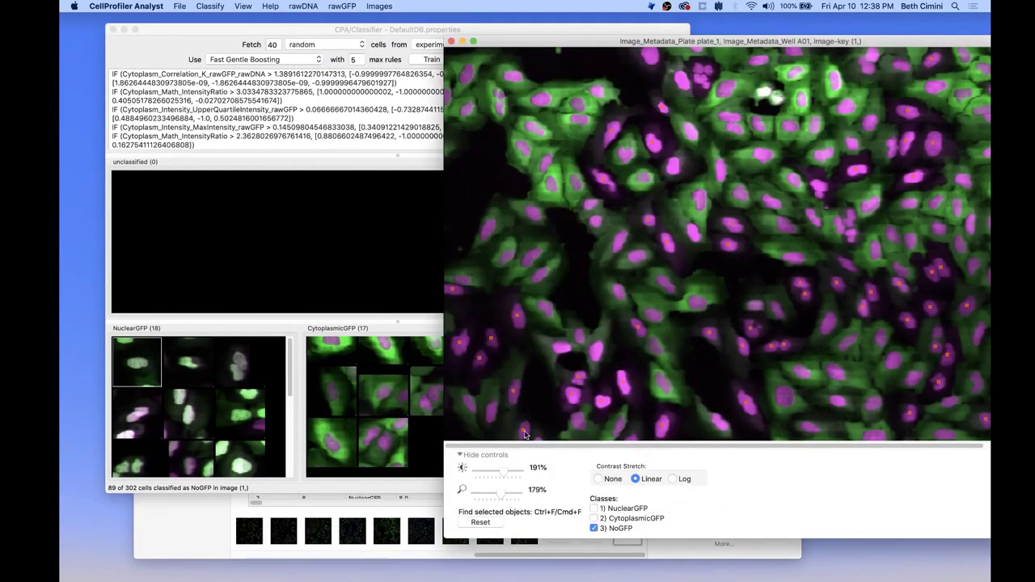
Add three cells marked as NoGFP in image 1 to the CytoplasmicGFP training class
left_click_drag(512, 393, 415, 419)
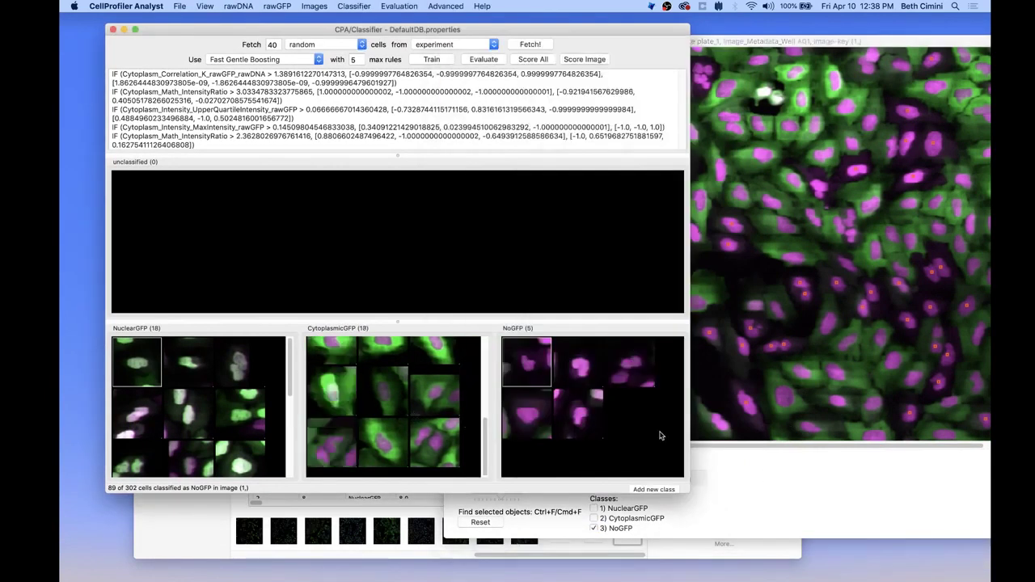
left_click_drag(486, 443, 485, 376)
left_click(852, 496)
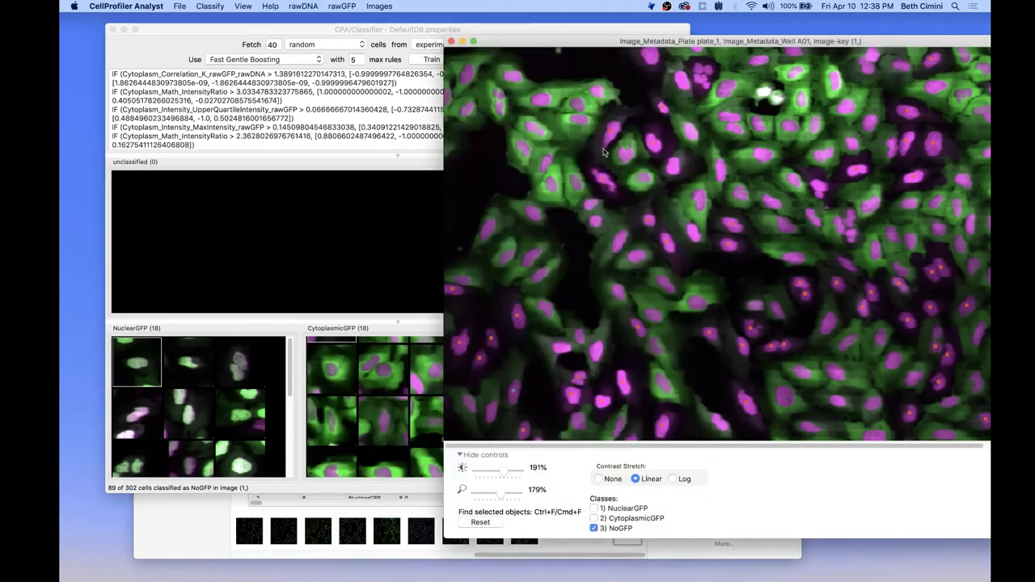
left_click_drag(466, 316, 397, 410)
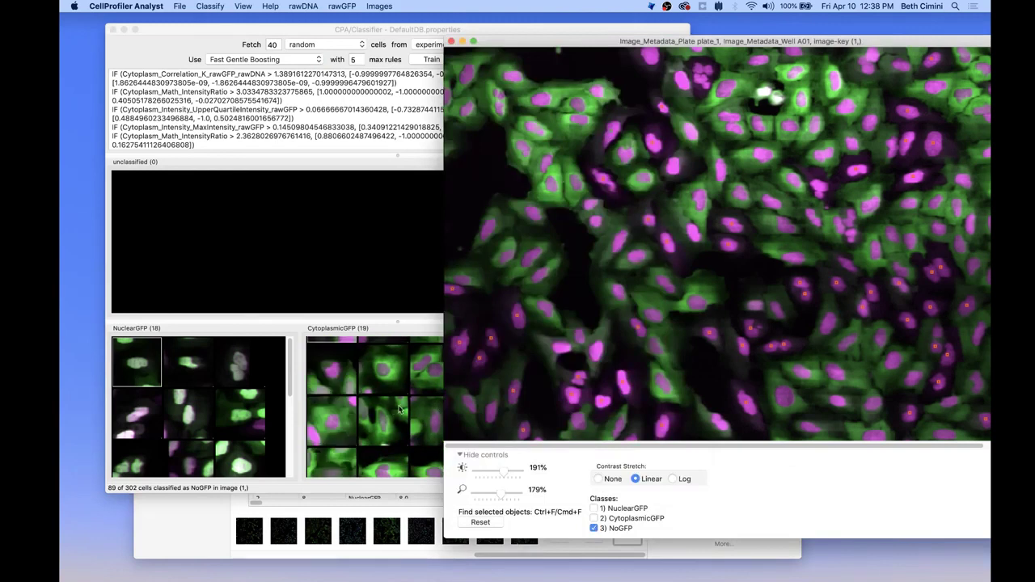
left_click_drag(715, 342, 389, 443)
Uncover the NoGFP bin, add four cells from image 1 to the NoGFP training class, and close the image
left_click_drag(797, 41, 261, 83)
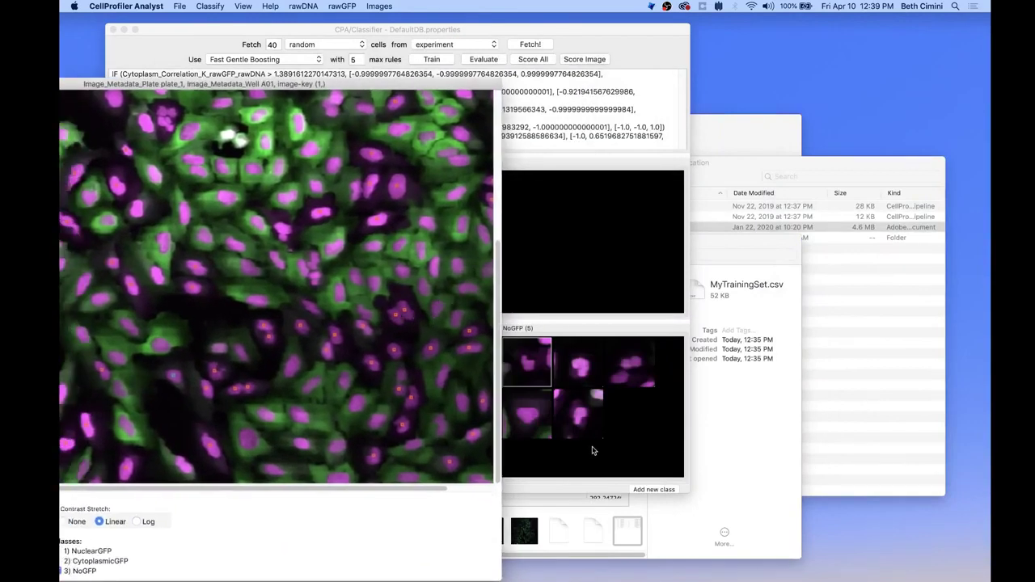
left_click_drag(417, 325, 529, 401)
left_click_drag(300, 326, 562, 426)
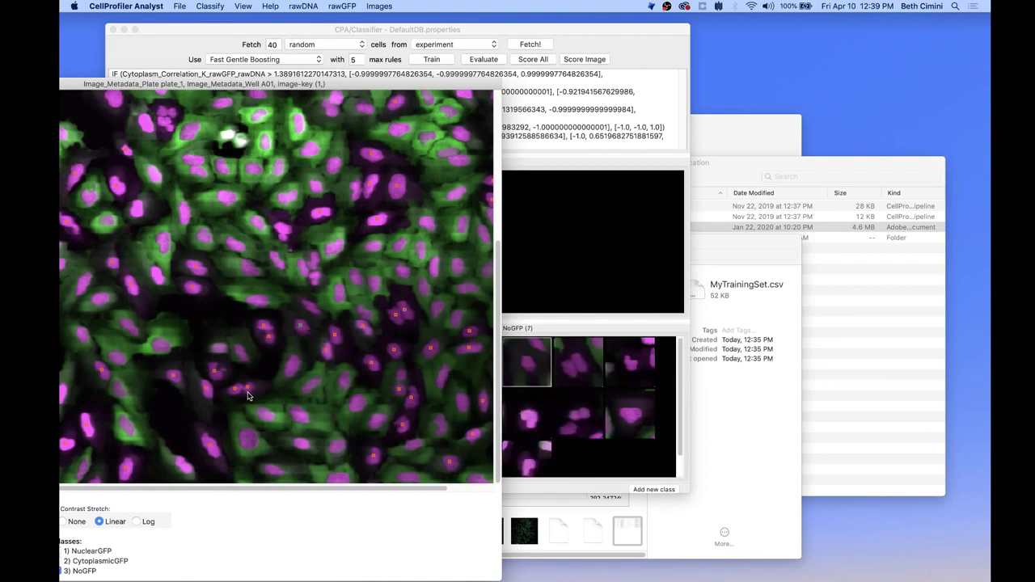
left_click_drag(240, 393, 570, 474)
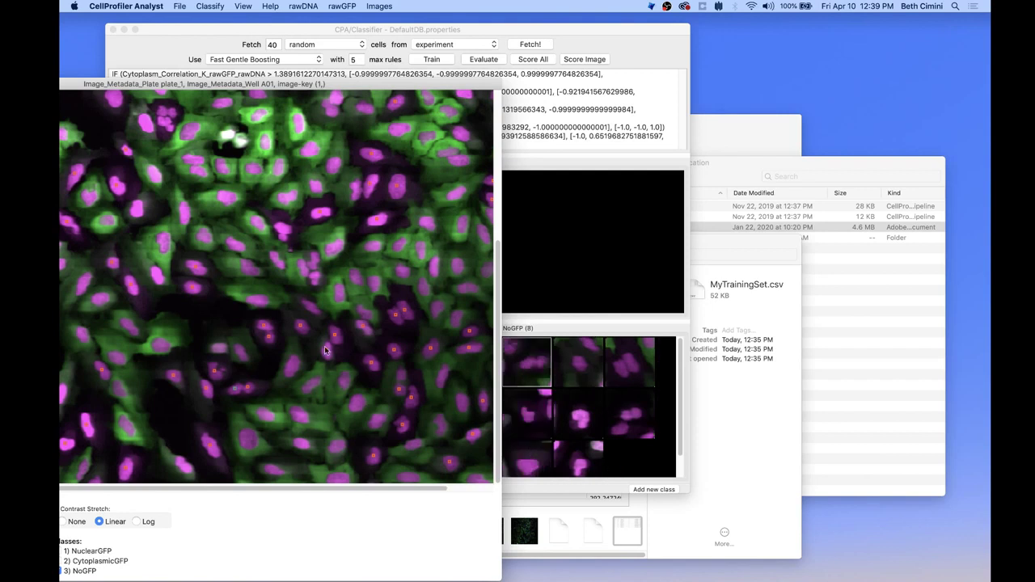
left_click_drag(404, 186, 568, 373)
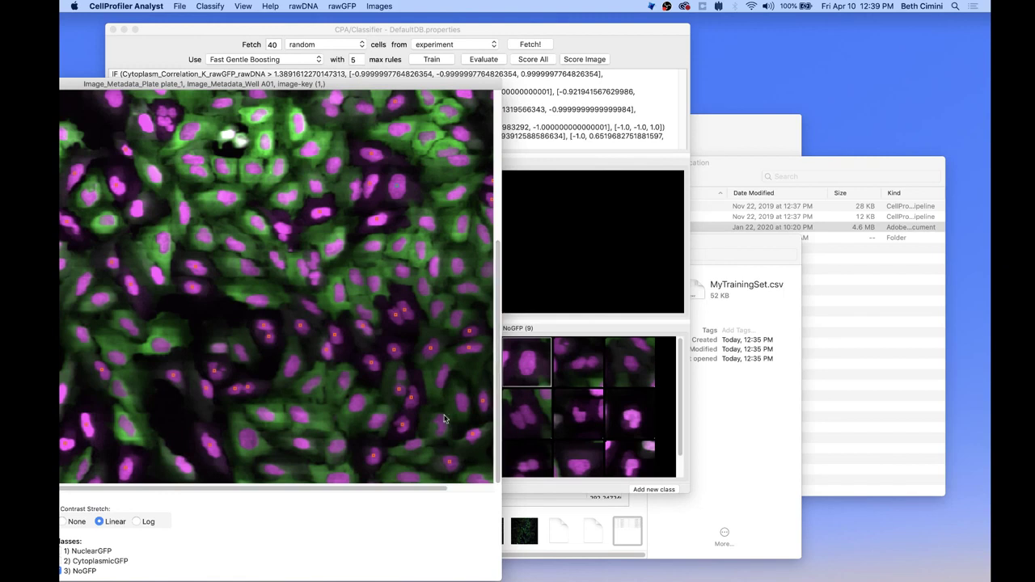
left_click_drag(497, 393, 497, 202)
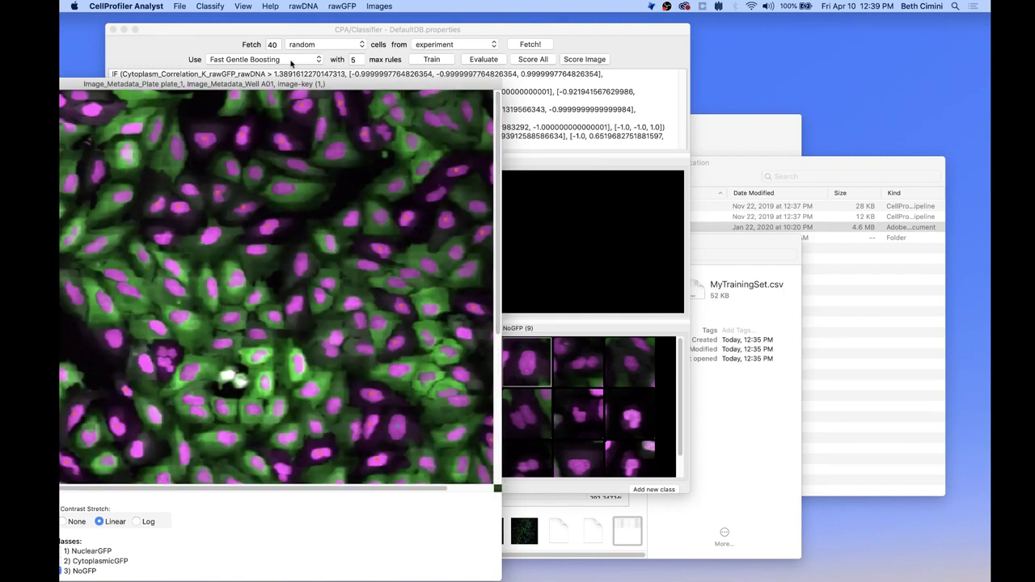
double_click(224, 83)
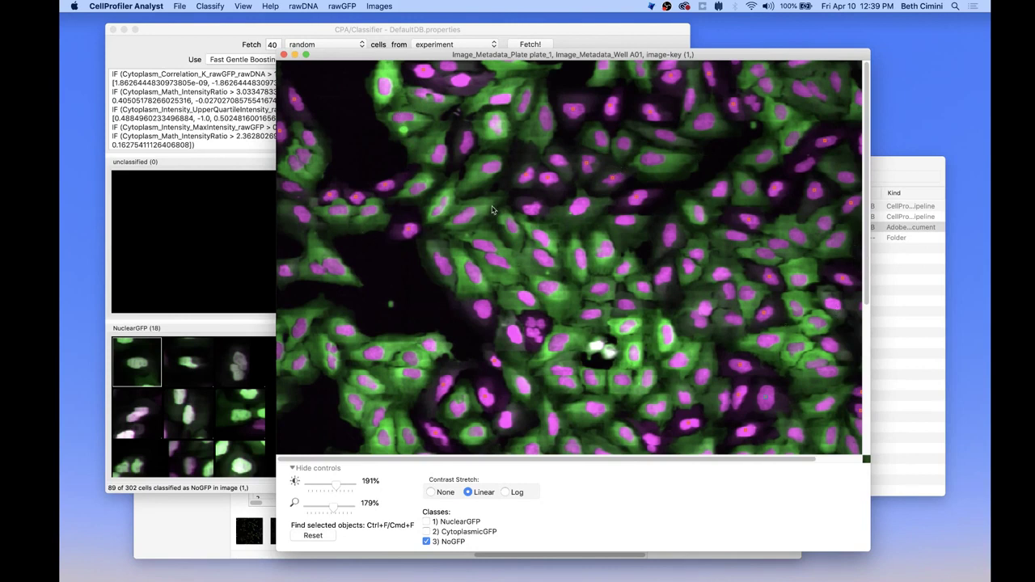
left_click(284, 54)
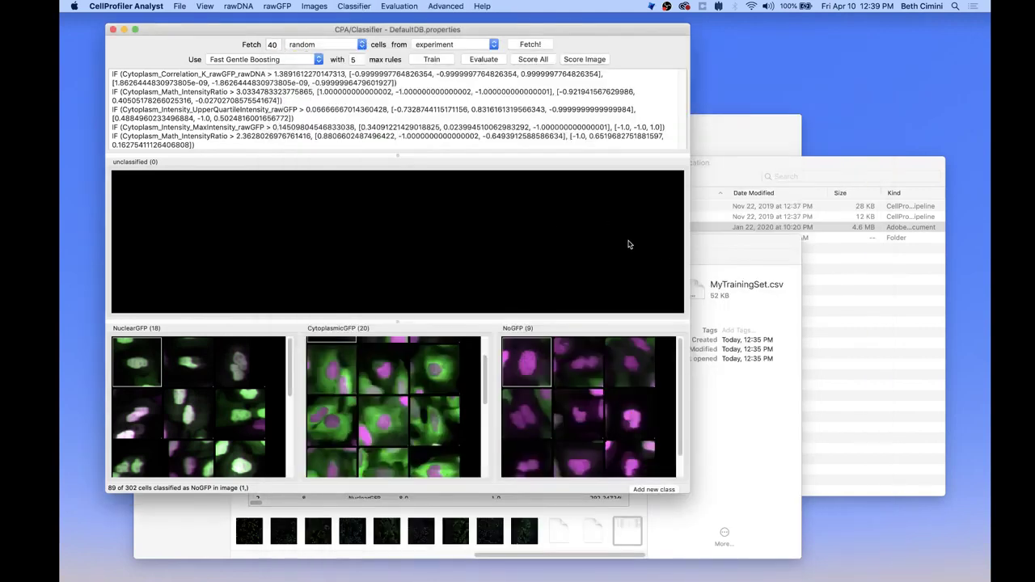
Score image number 26 with the classifier, review its class counts and marked cells, and close both result windows
left_click(574, 60)
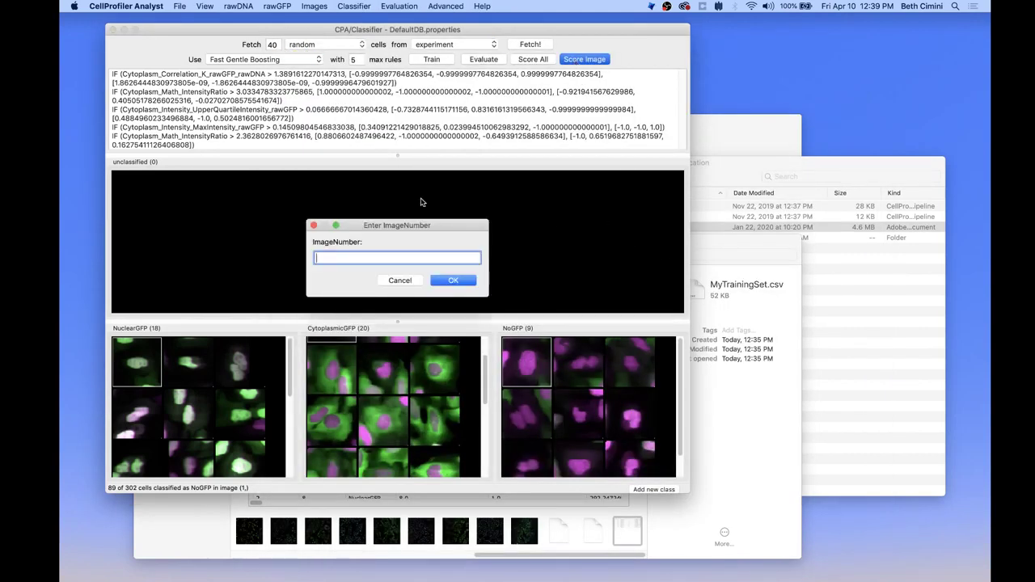
type("26")
left_click(456, 281)
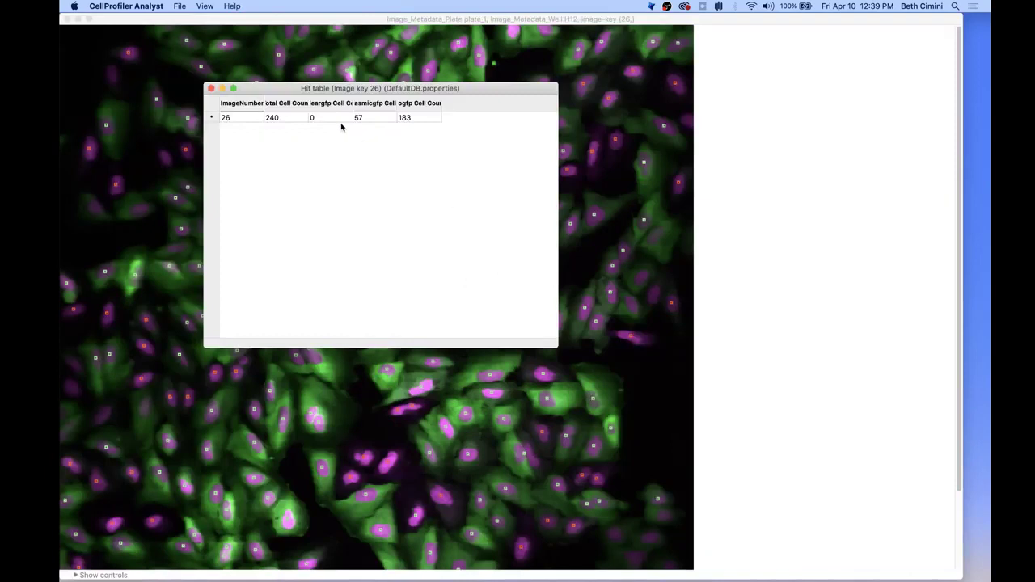
left_click(209, 89)
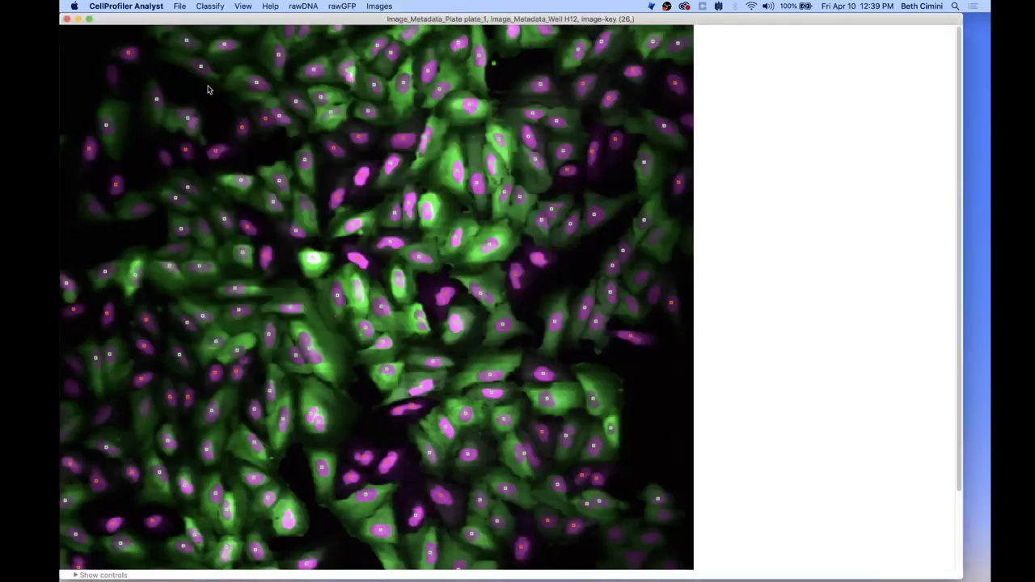
left_click(69, 17)
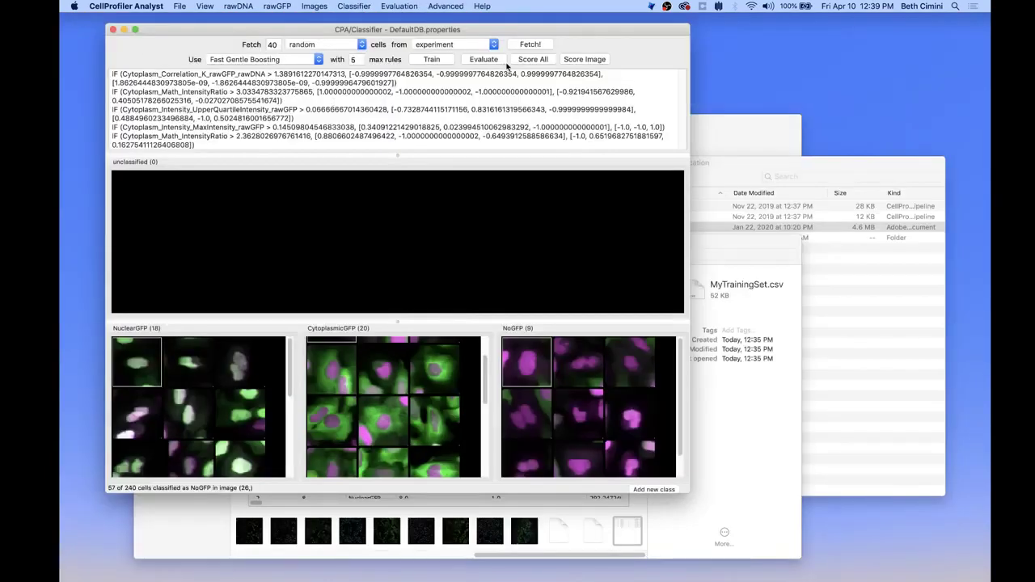
Score image number 25, review its hit table, and shrink and move the image window to uncover the NuclearGFP bin
left_click(582, 59)
type("25")
left_click(453, 279)
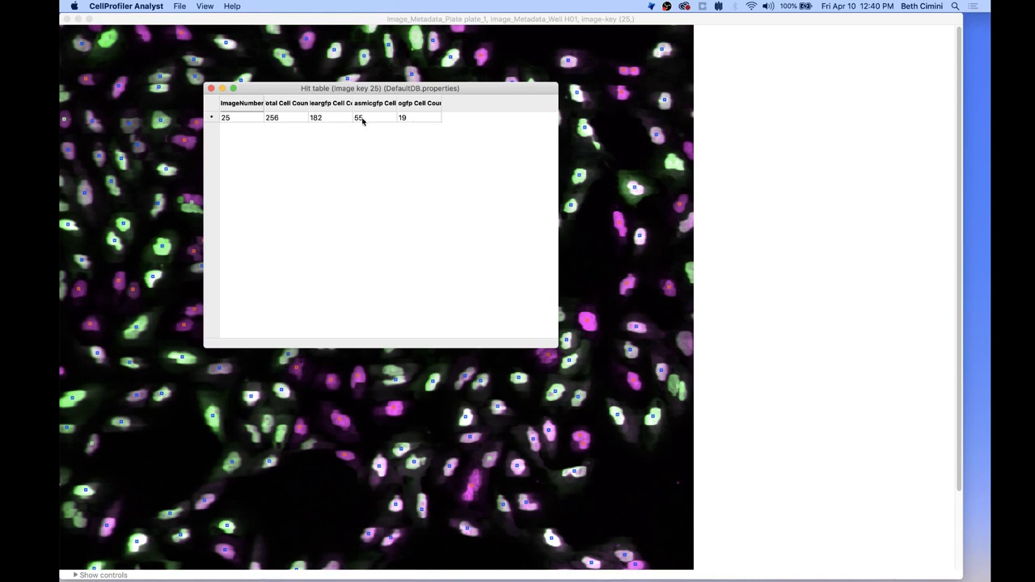
left_click(89, 19)
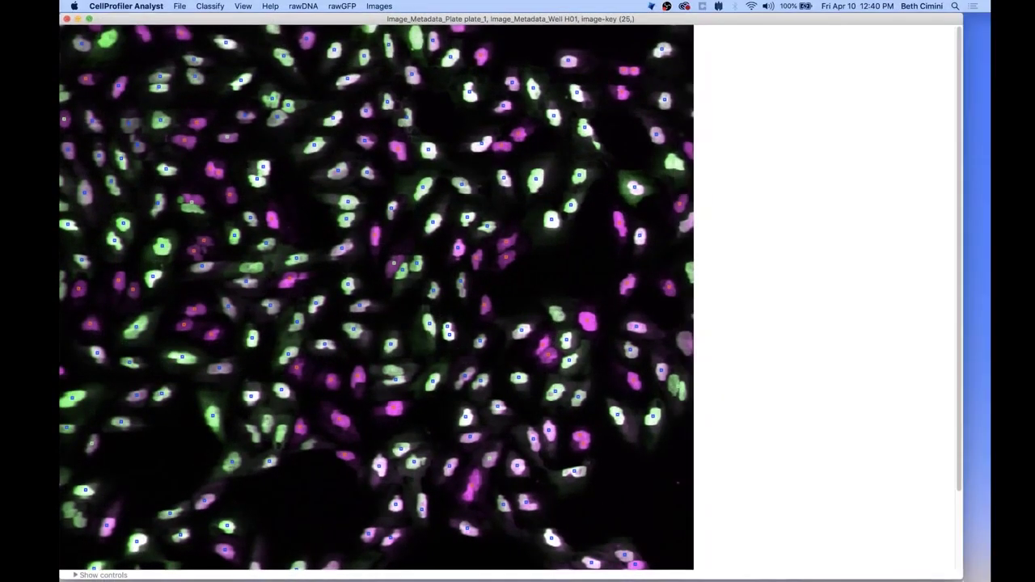
mouse_move(968, 556)
left_click_drag(962, 578, 729, 530)
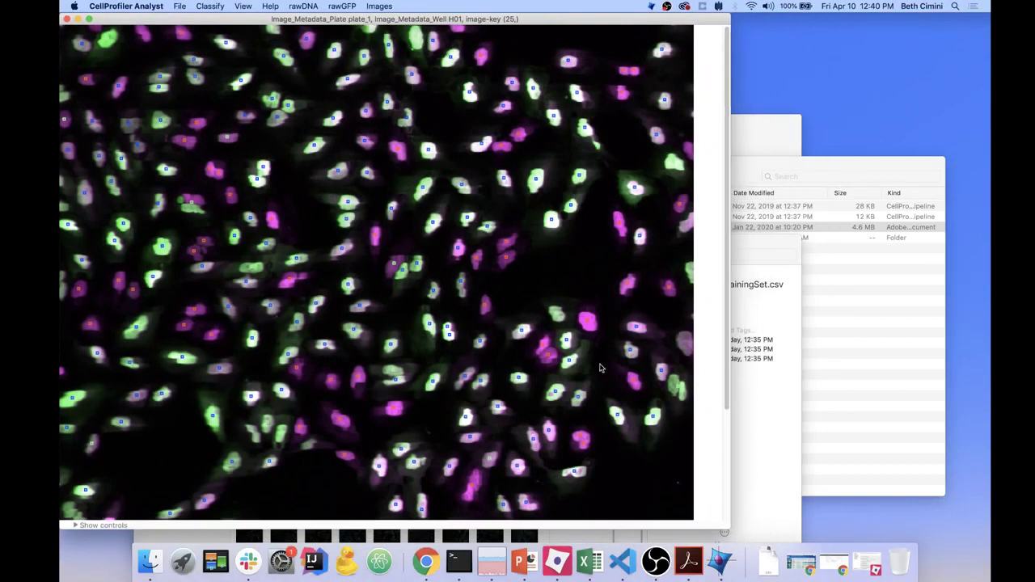
left_click_drag(426, 20, 719, 21)
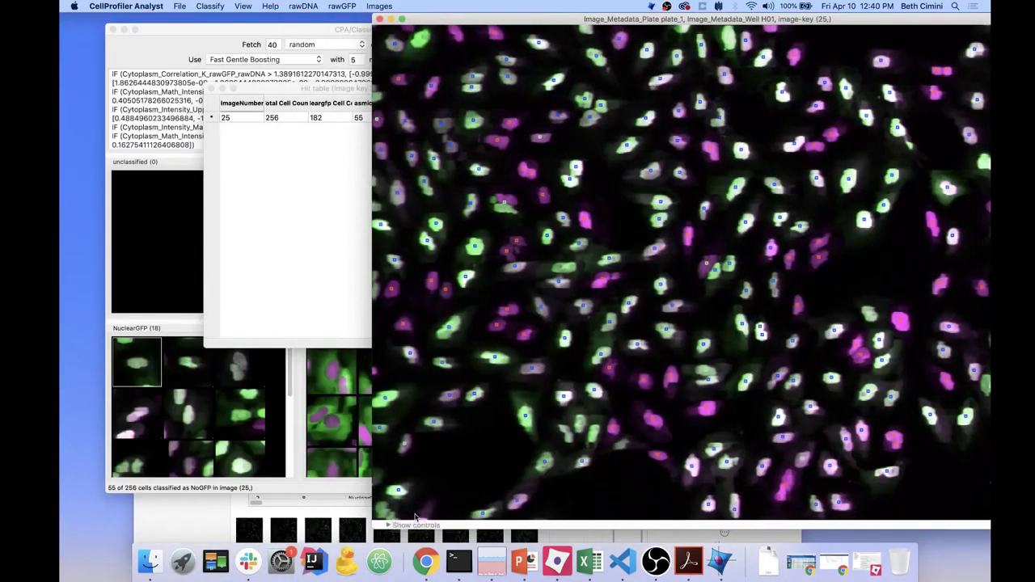
Hide the NuclearGFP and NoGFP markers in image 25 and move the windows apart to compare the image with the training bins
left_click(415, 525)
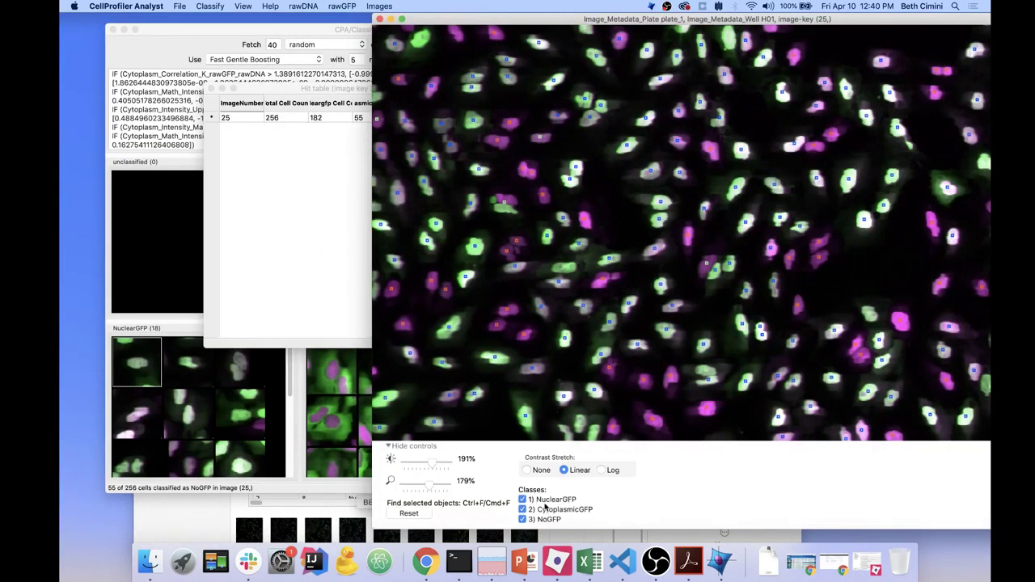
left_click(545, 502)
left_click(546, 519)
left_click_drag(618, 20, 738, 57)
left_click_drag(458, 30, 431, 29)
left_click(828, 65)
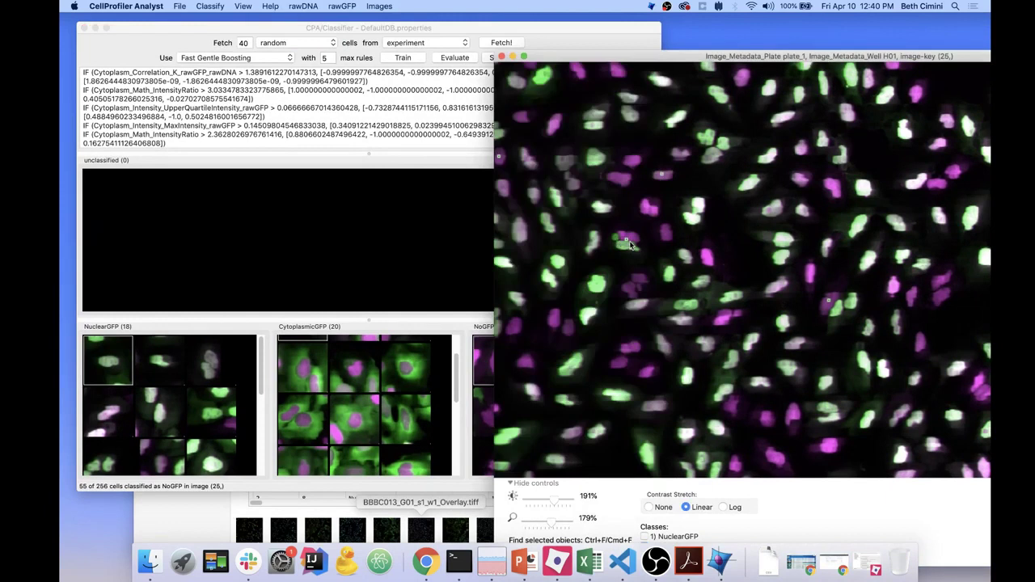
left_click_drag(777, 57, 784, 71)
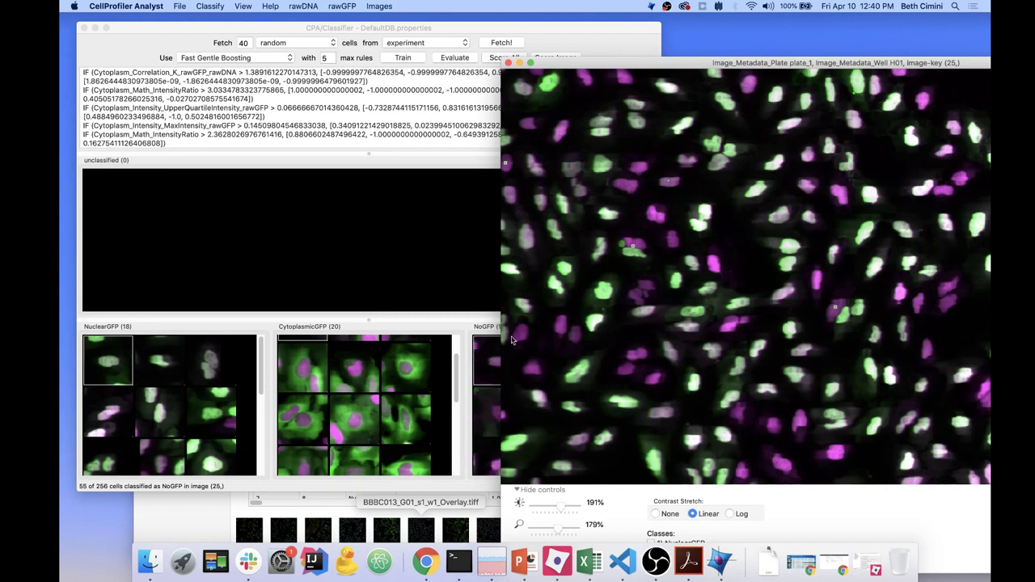
left_click(490, 438)
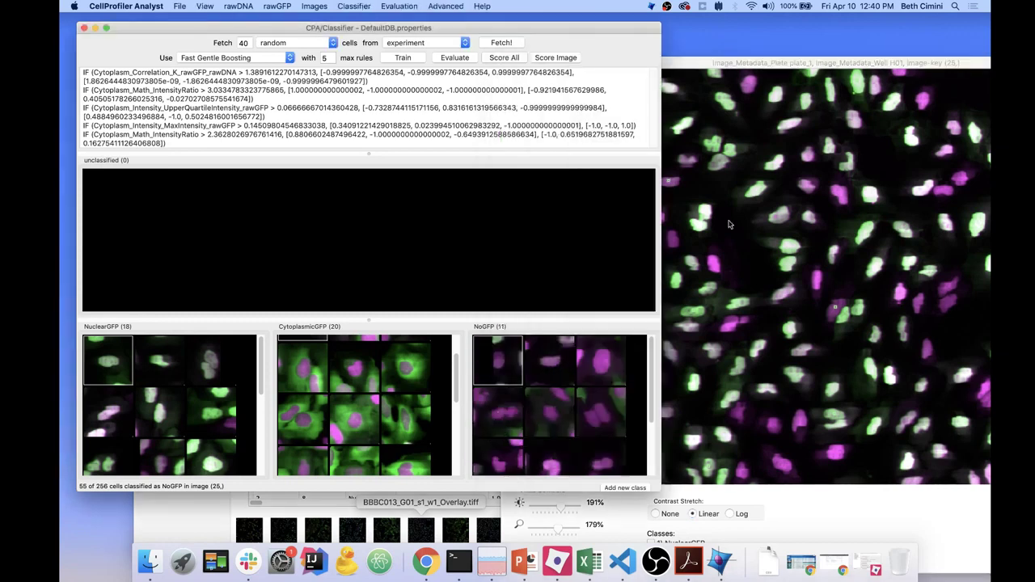
Add three cells marked as CytoplasmicGFP in image 25 to the NuclearGFP training class
left_click(883, 66)
left_click_drag(933, 256, 934, 380)
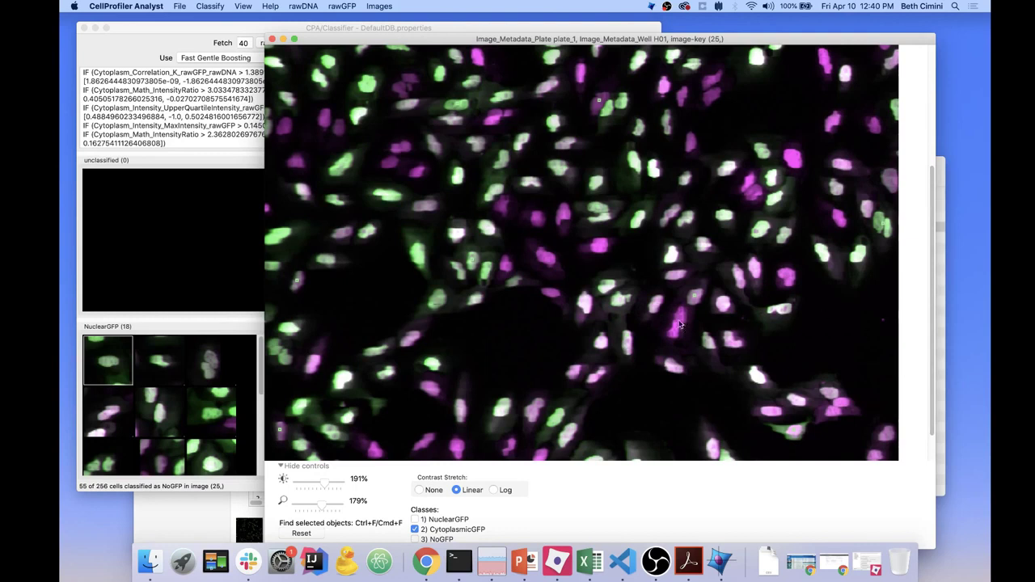
left_click_drag(282, 434, 171, 430)
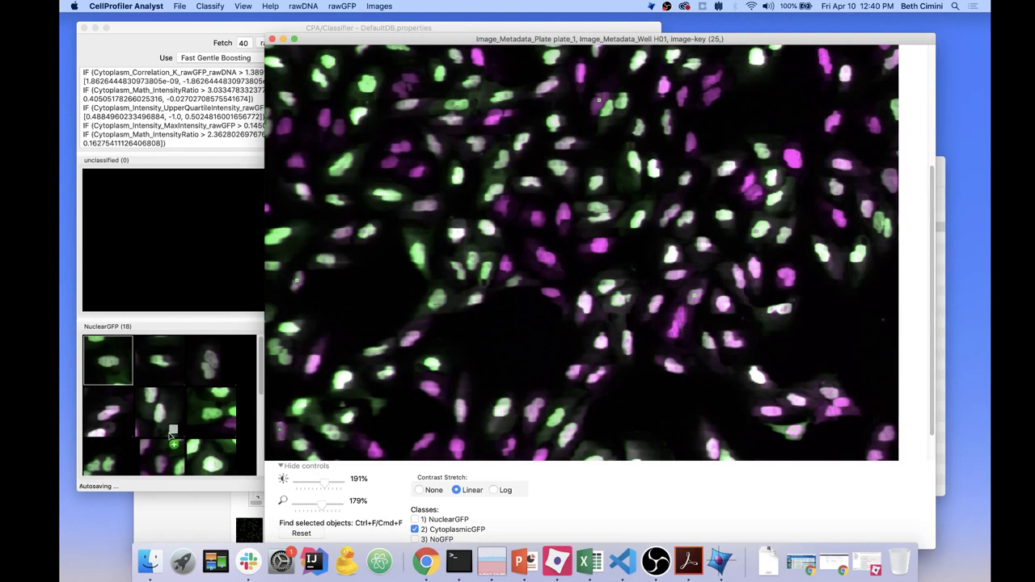
left_click_drag(667, 303, 215, 370)
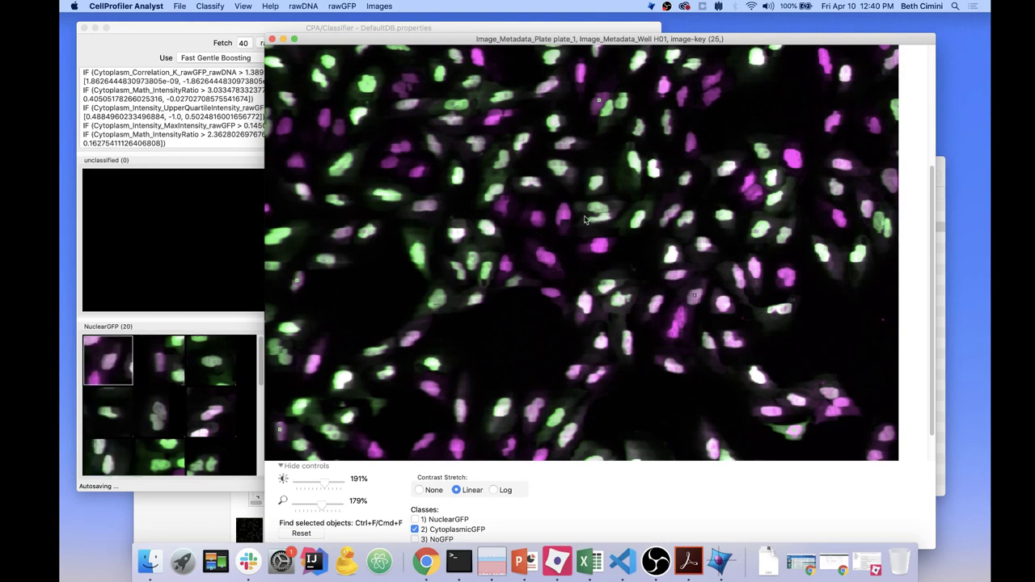
left_click_drag(602, 210, 181, 393)
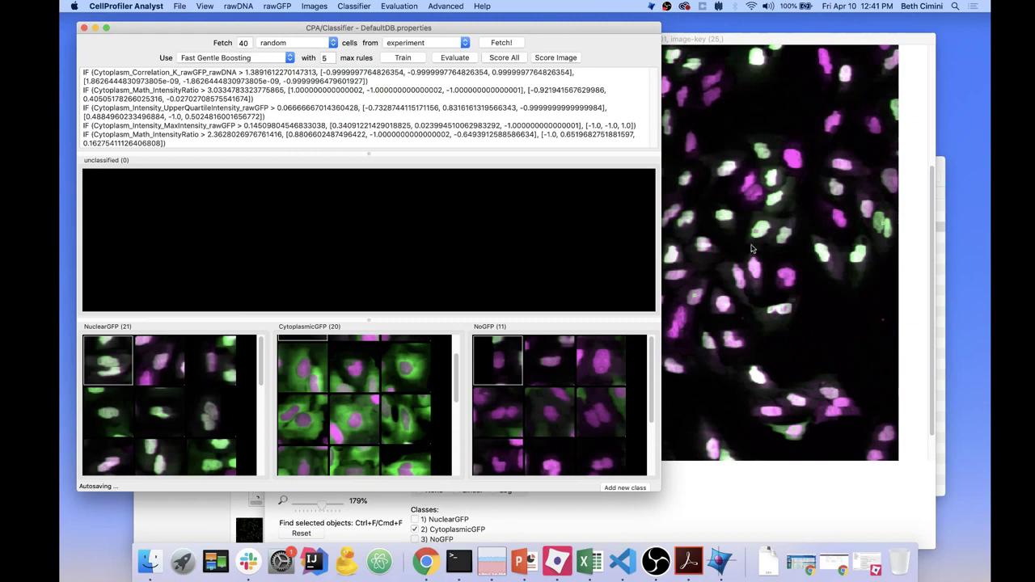
Check the remaining CytoplasmicGFP markers in image 25 and close the image
left_click(923, 324)
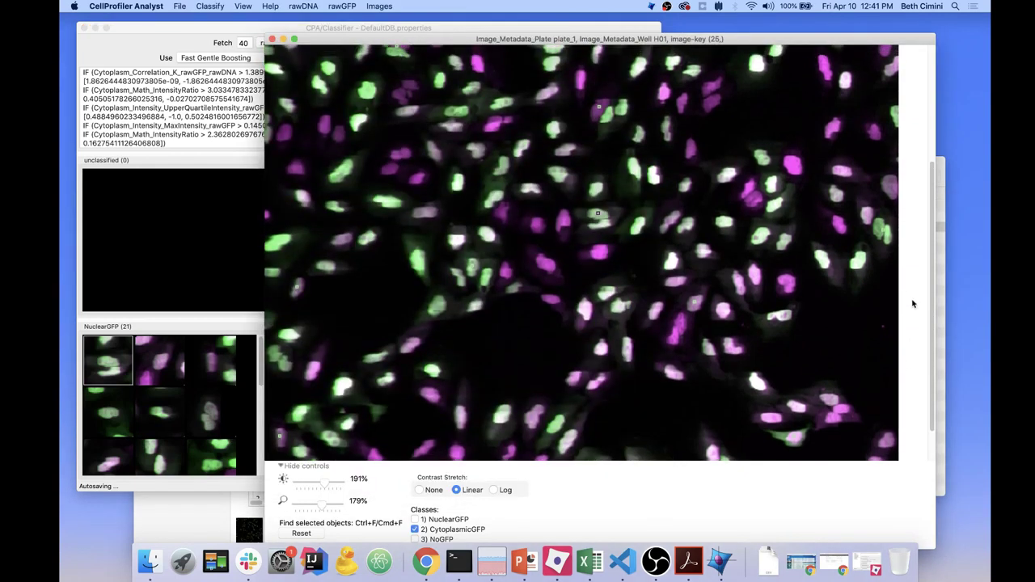
left_click_drag(932, 303, 924, 135)
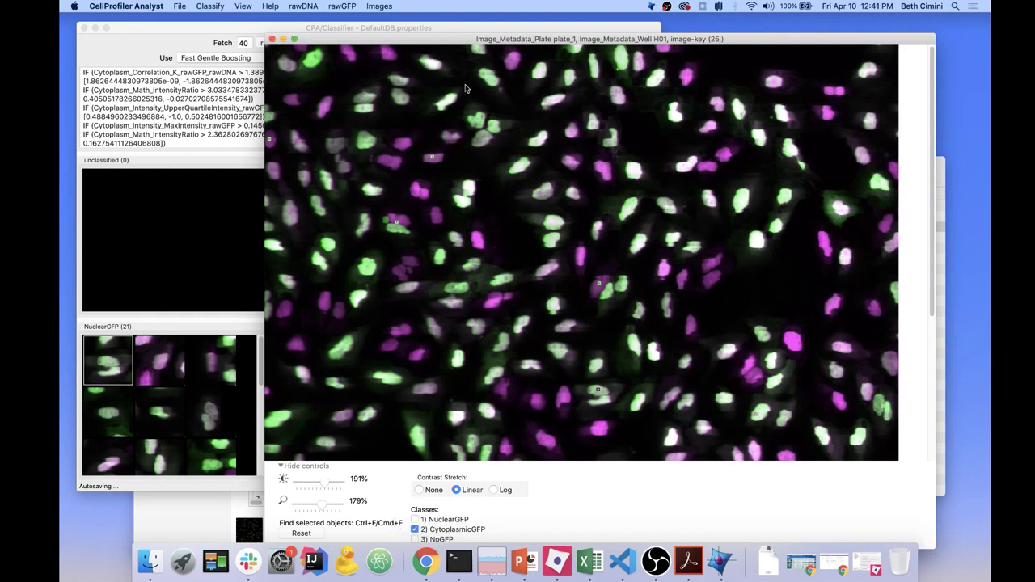
left_click_drag(467, 45, 504, 60)
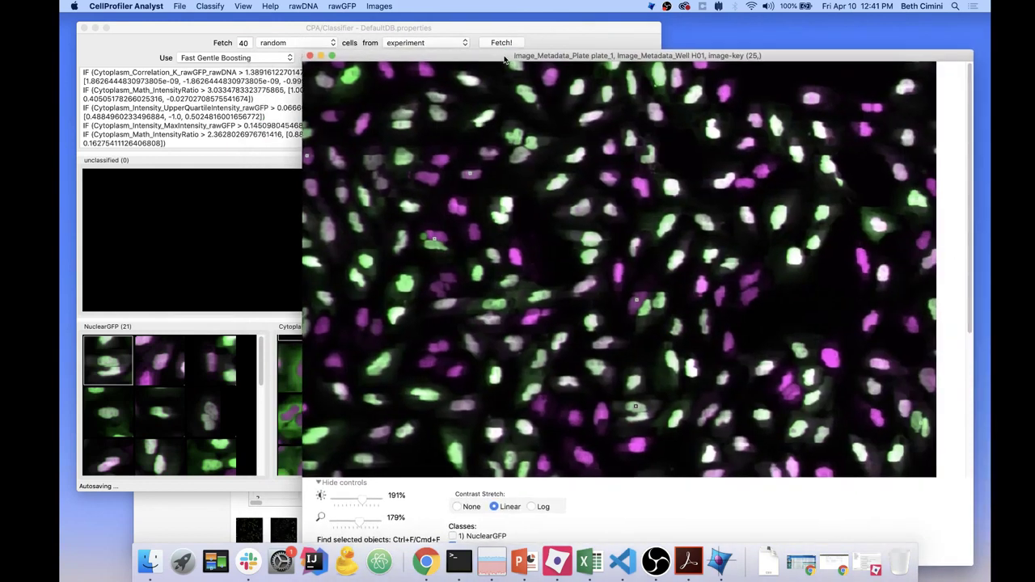
left_click(309, 56)
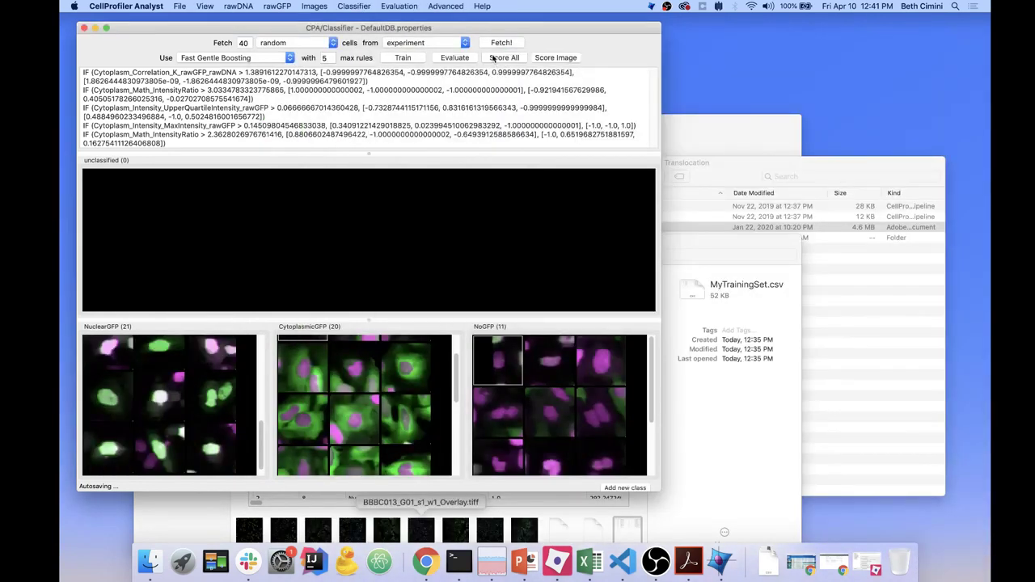
Retrain the Fast Gentle Boosting classifier, evaluate it with a confusion matrix, and close the plot
left_click(408, 59)
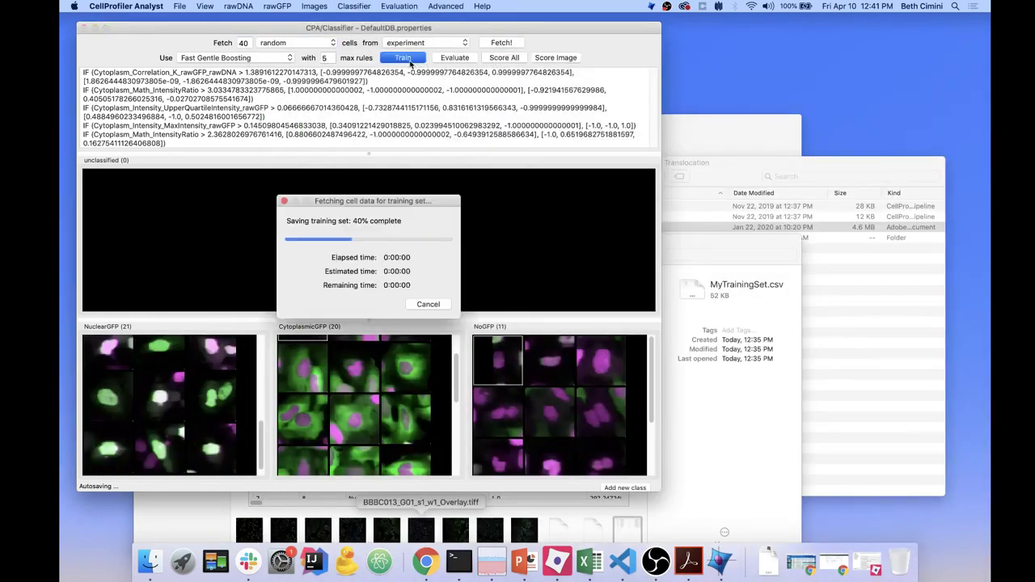
left_click(454, 58)
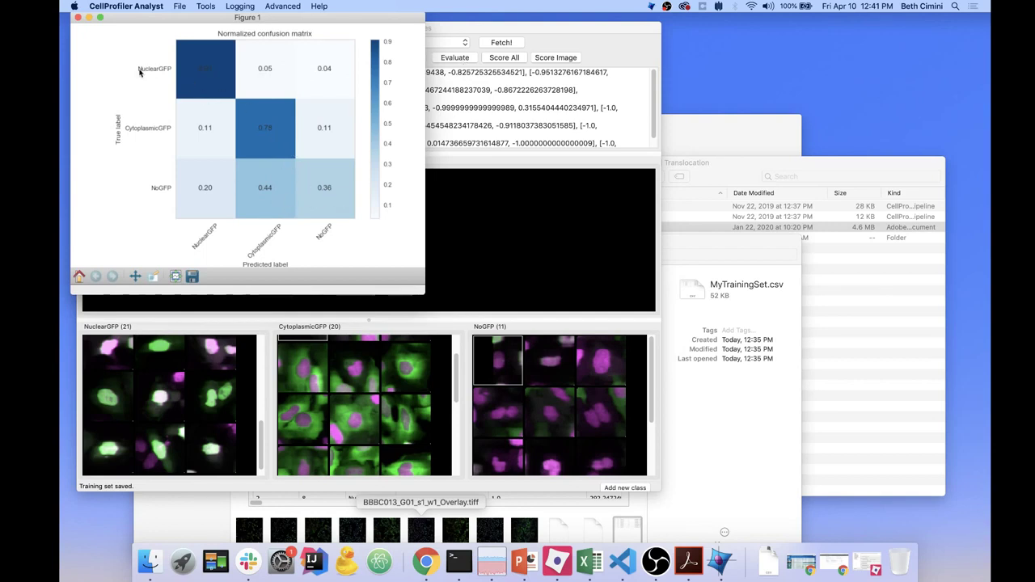
left_click(78, 17)
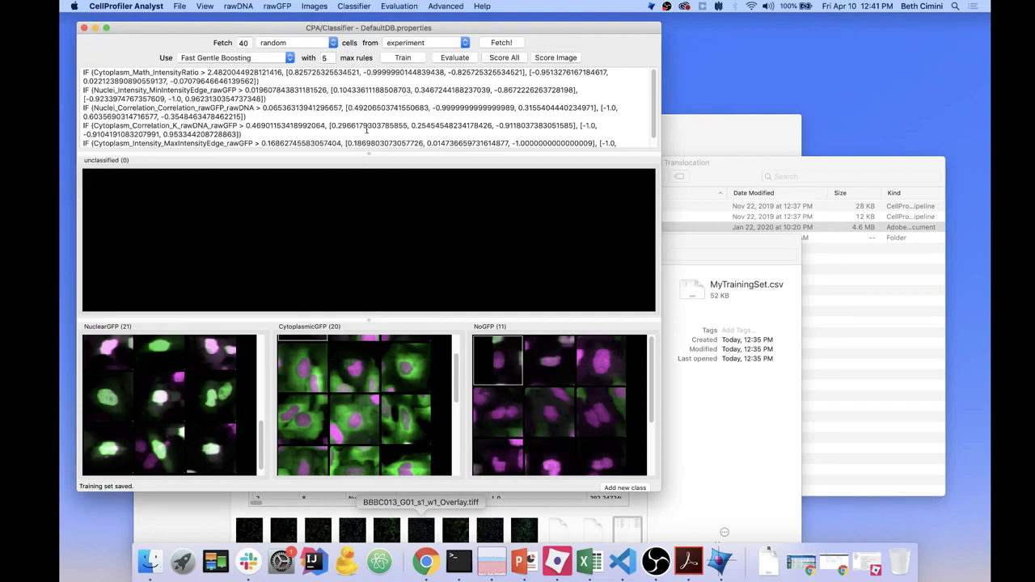
Evaluate the classifier again, examine the enlarged confusion matrix for how each true class is predicted, and close it
left_click(455, 59)
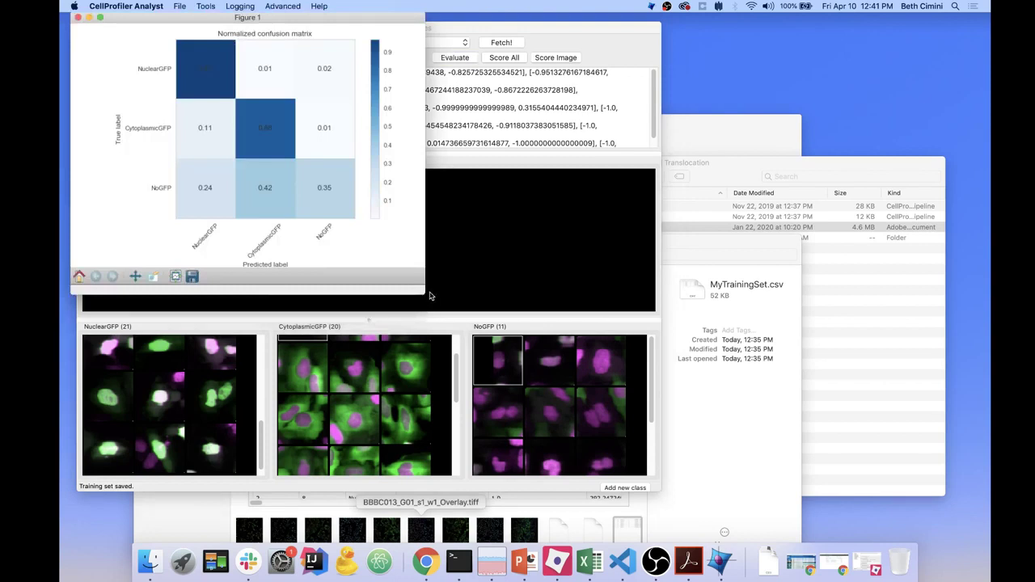
left_click_drag(423, 288, 463, 331)
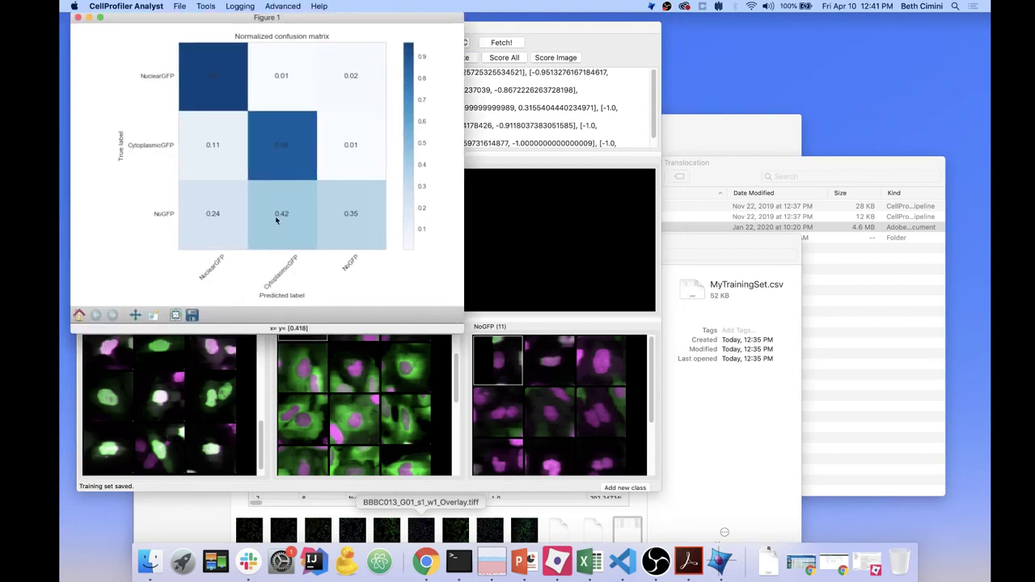
left_click_drag(326, 11, 626, 86)
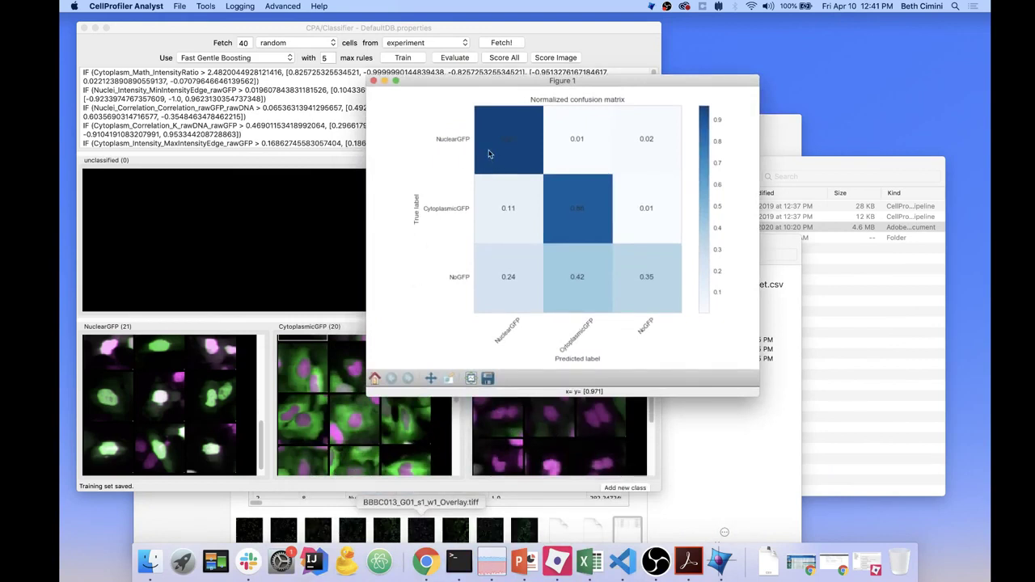
left_click(373, 82)
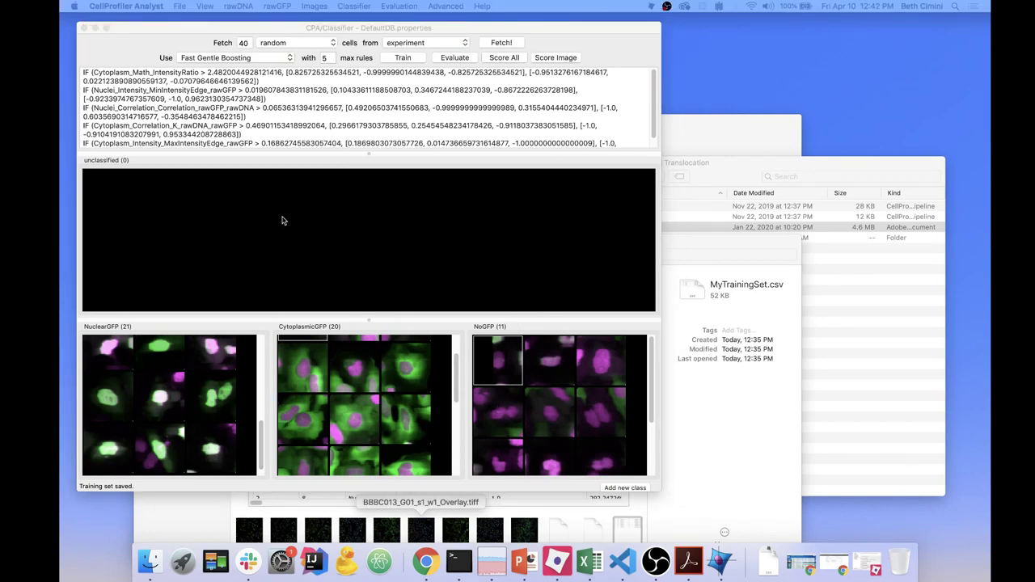
Fetch 40 NuclearGFP cells from the experiment and check them for misclassified cells
left_click(276, 47)
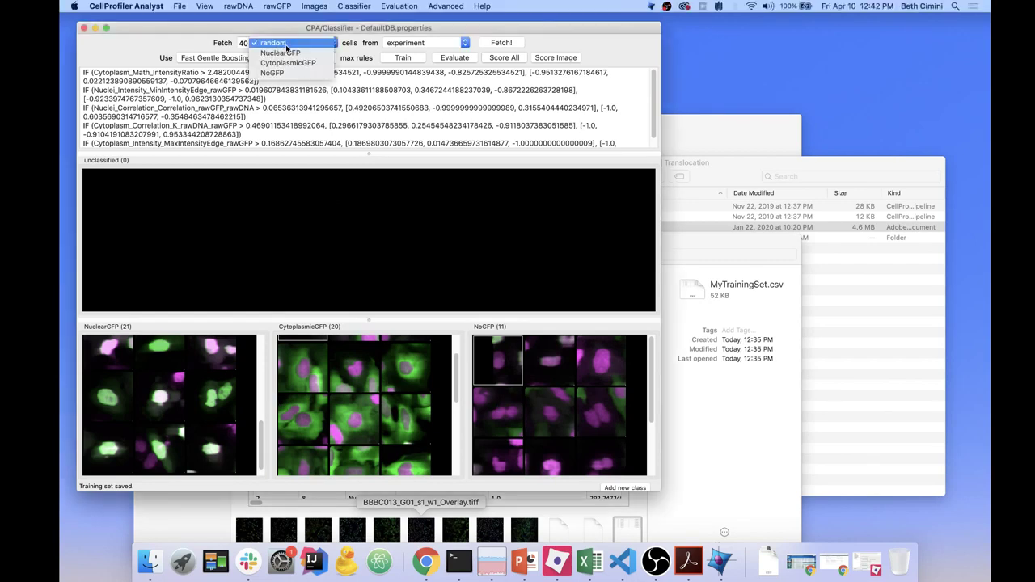
left_click(290, 54)
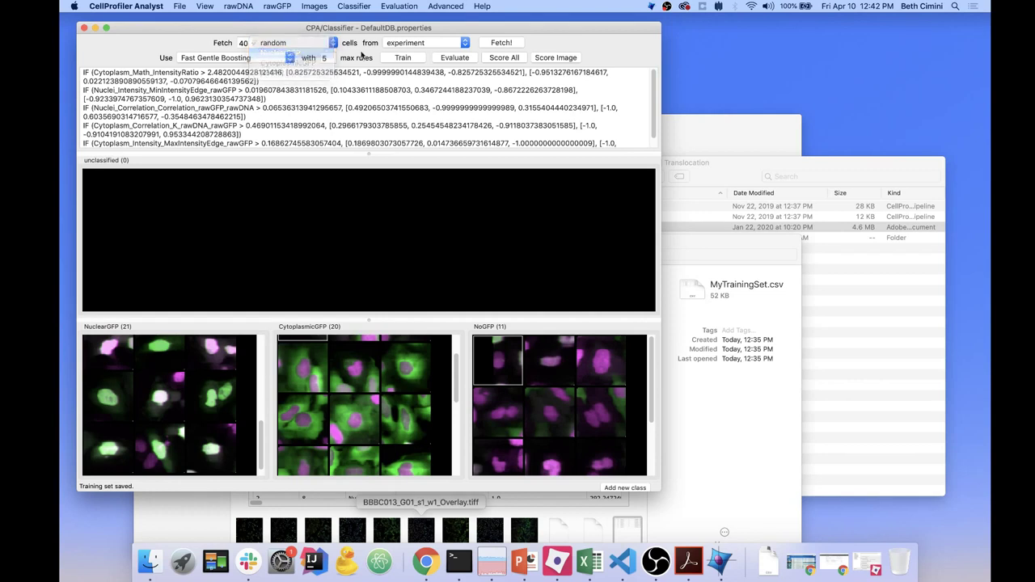
left_click(498, 43)
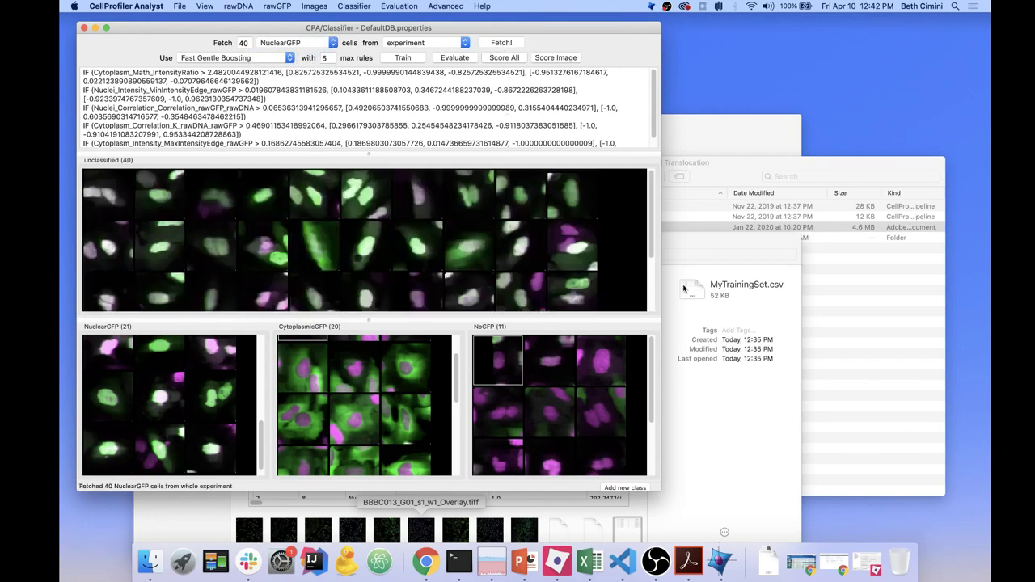
left_click_drag(653, 212, 653, 269)
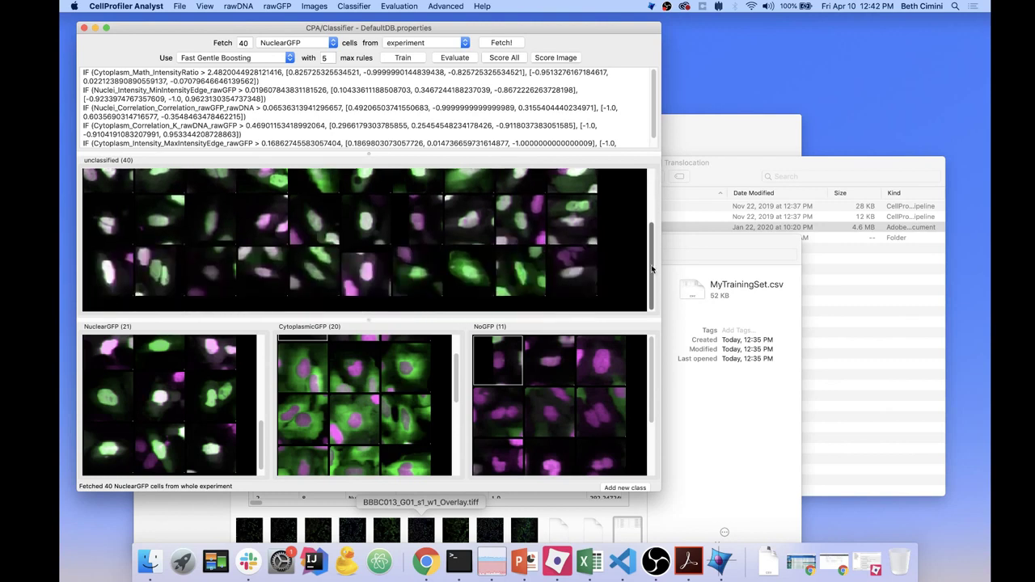
left_click_drag(650, 261, 653, 207)
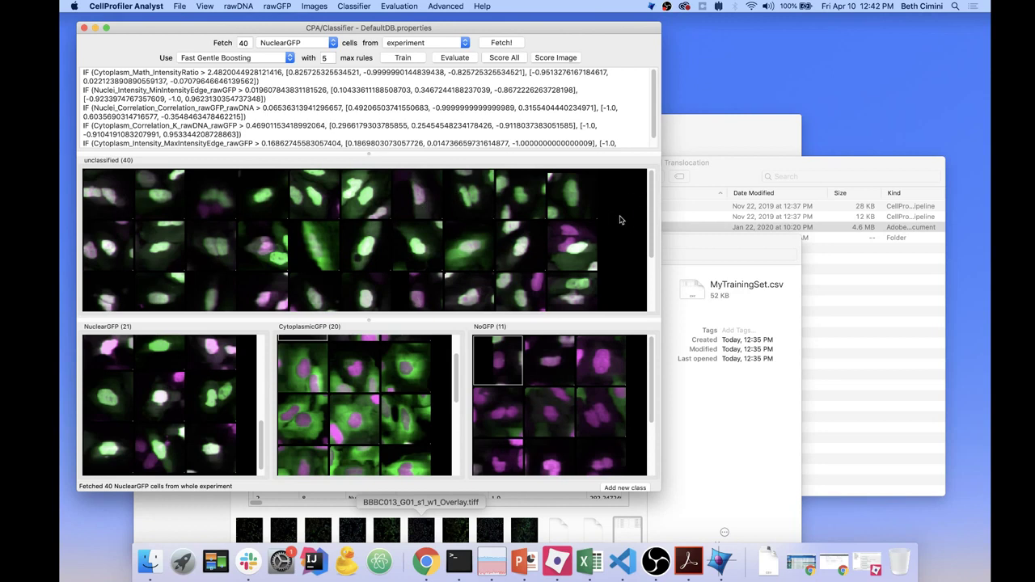
Select all the fetched NuclearGFP cells and remove them from the unclassified bin
right_click(618, 217)
left_click(637, 227)
right_click(607, 210)
left_click(637, 255)
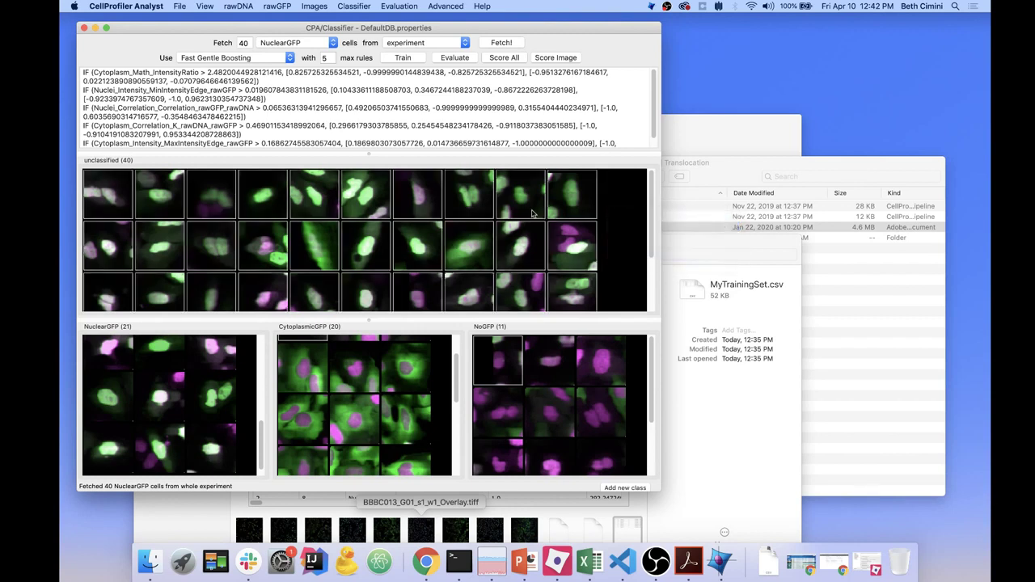
Fetch 40 NoGFP cells from the experiment and look through them for misclassified cells
left_click(332, 43)
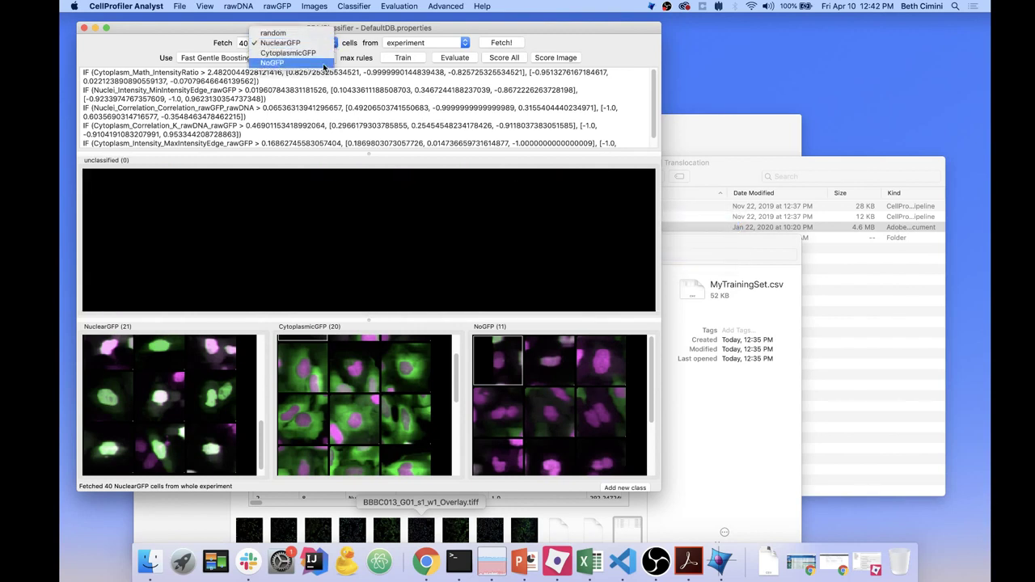
left_click(322, 63)
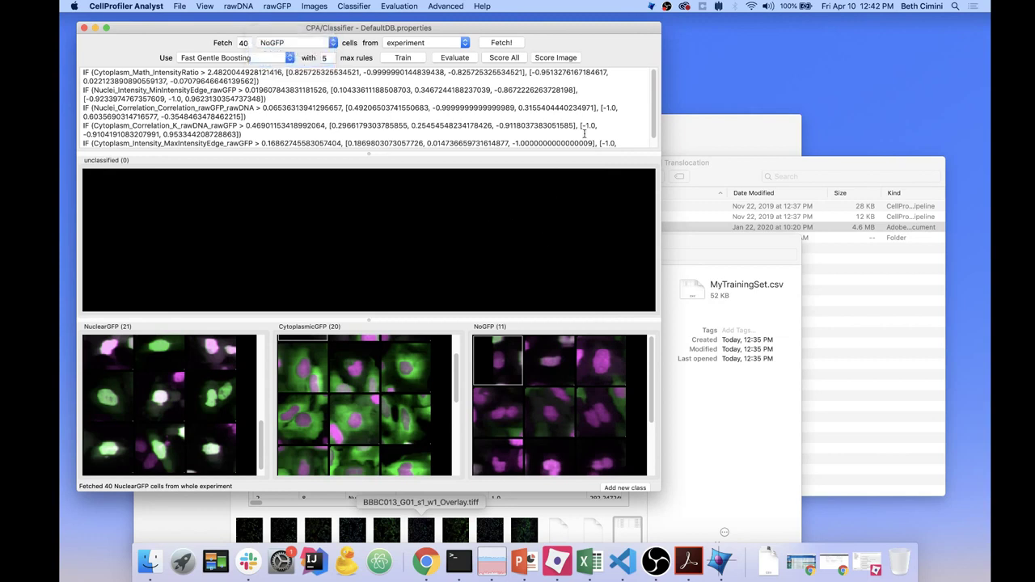
left_click(494, 42)
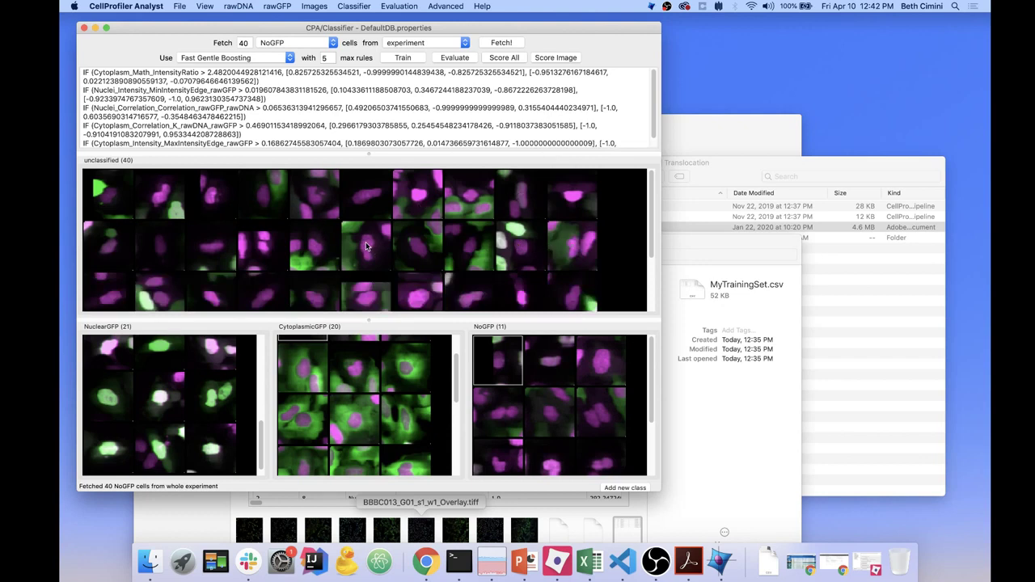
scroll(588, 229, "down", 3)
scroll(558, 236, "down", 1)
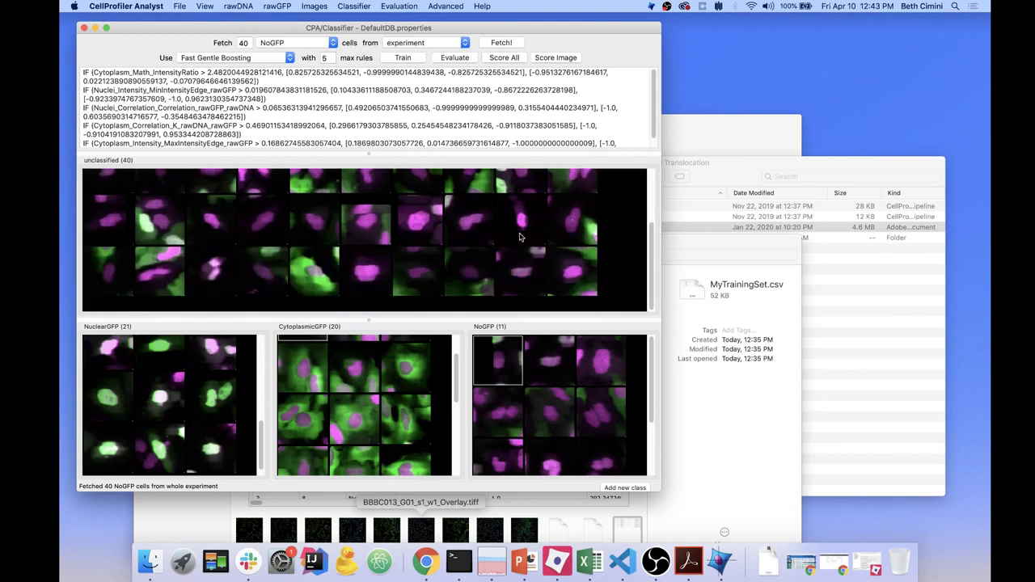
Sort the misclassified NoGFP cells, moving one to the CytoplasmicGFP class and three to the NuclearGFP class
left_click_drag(315, 273, 388, 393)
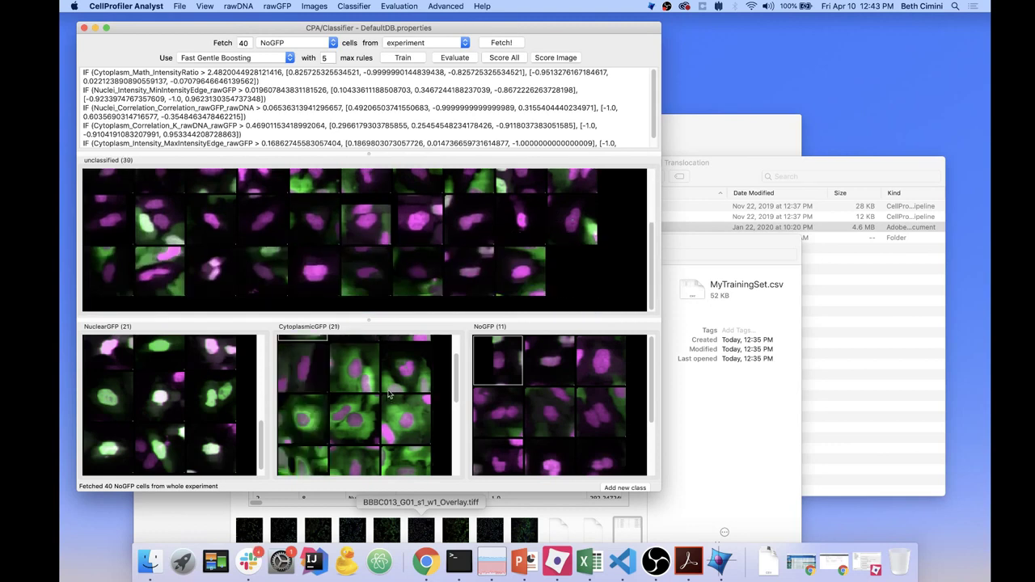
left_click_drag(481, 282, 160, 412)
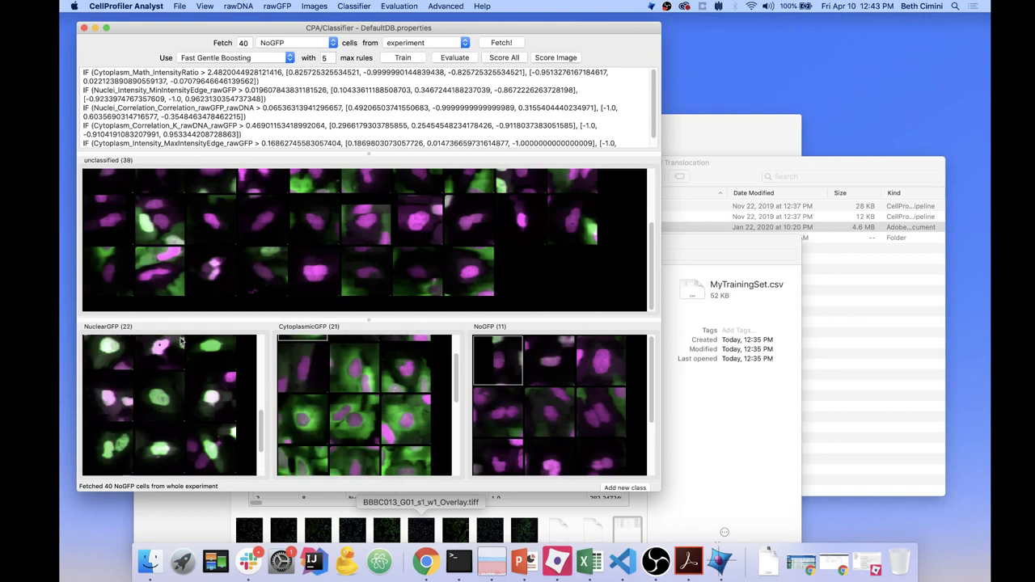
left_click_drag(224, 269, 198, 378)
scroll(425, 239, "up", 2)
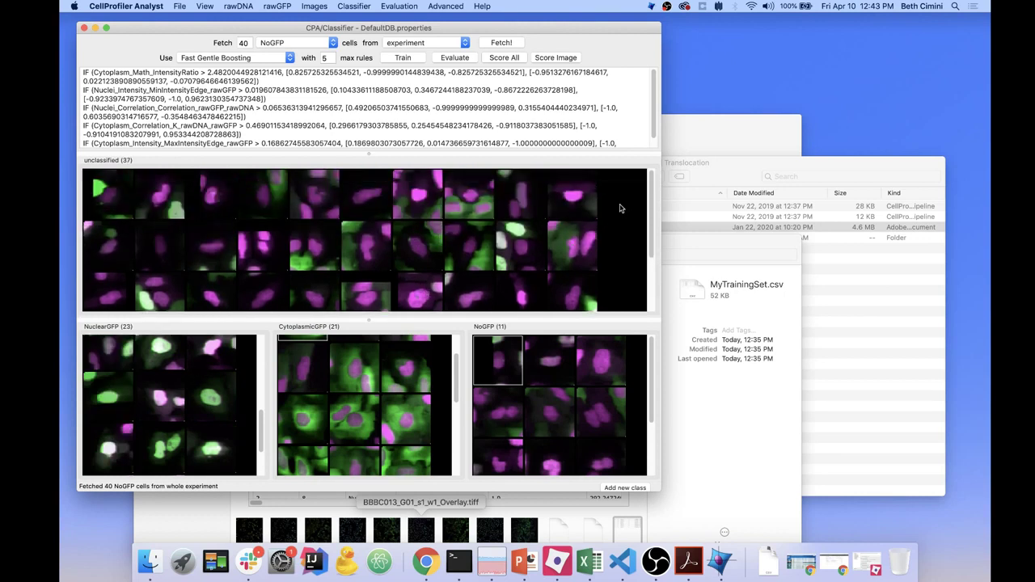
left_click_drag(518, 202, 201, 360)
Remove all remaining cells from the unclassified bin and retrain the classifier on the corrected training set
right_click(631, 207)
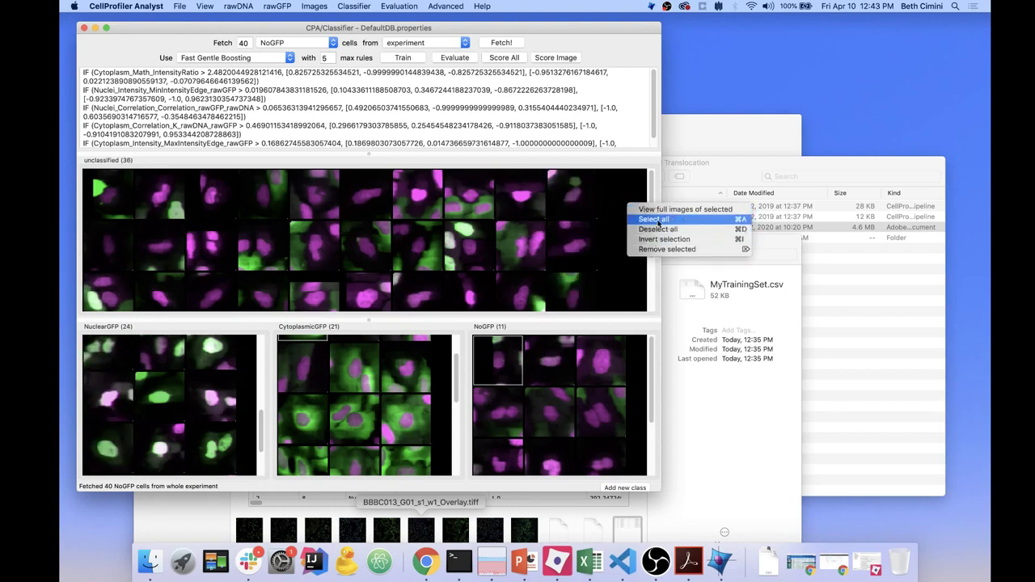
left_click(630, 219)
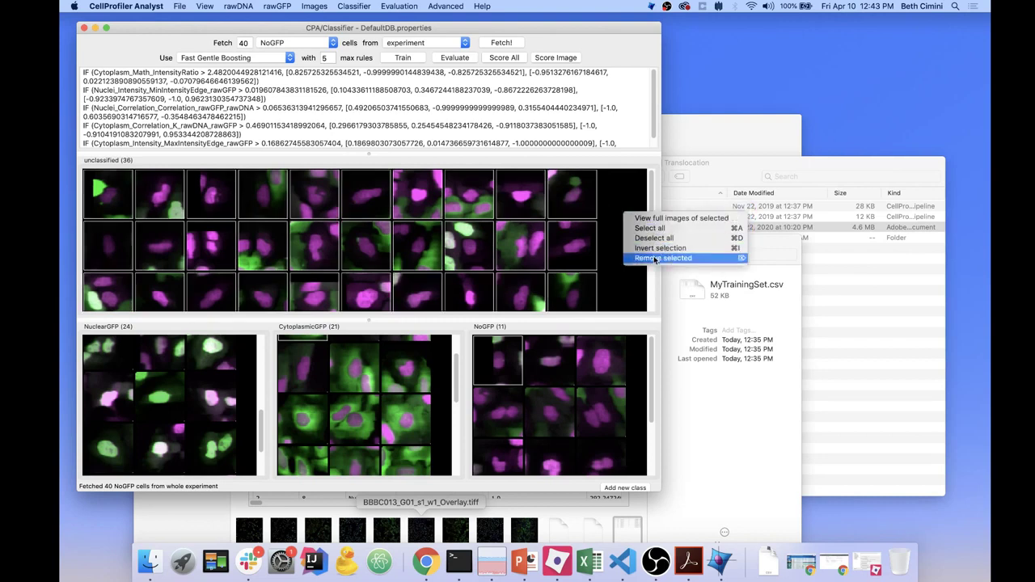
left_click(659, 258)
left_click(403, 58)
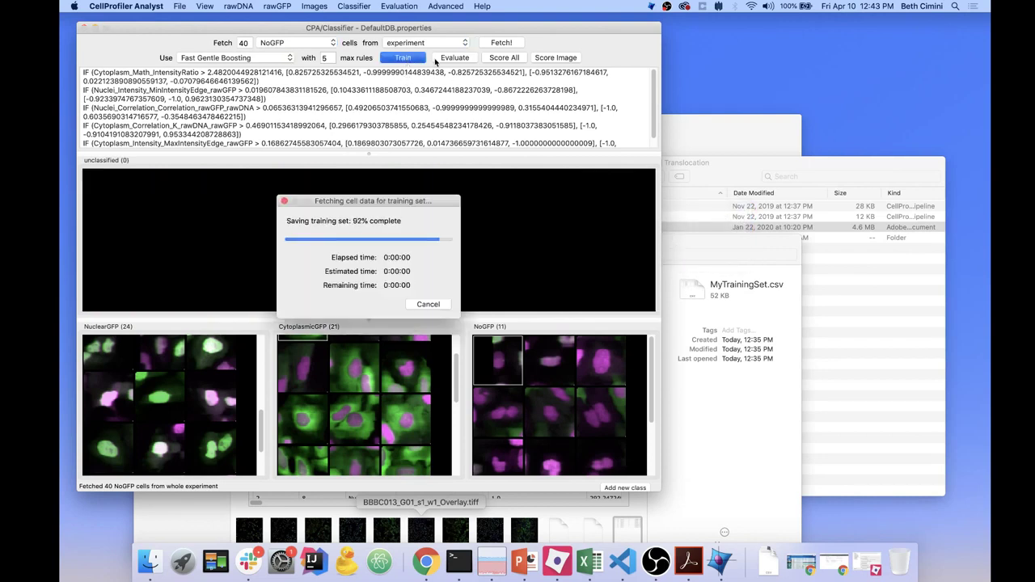
Evaluate the retrained classifier with a confusion matrix and fetch 40 NoGFP cells from the experiment to look for misclassified ones
left_click(453, 58)
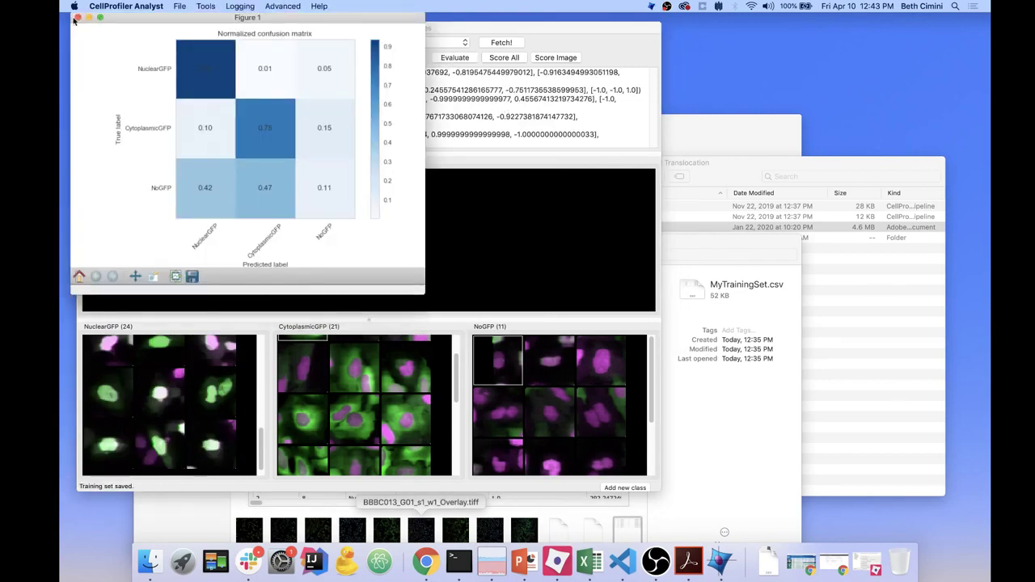
left_click(78, 17)
left_click(503, 42)
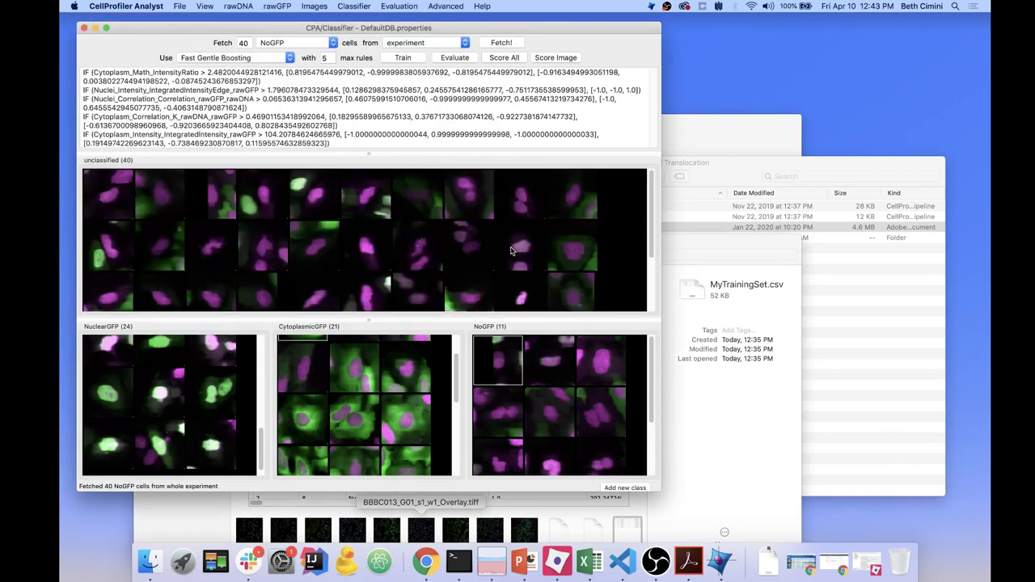
scroll(511, 250, "down", 3)
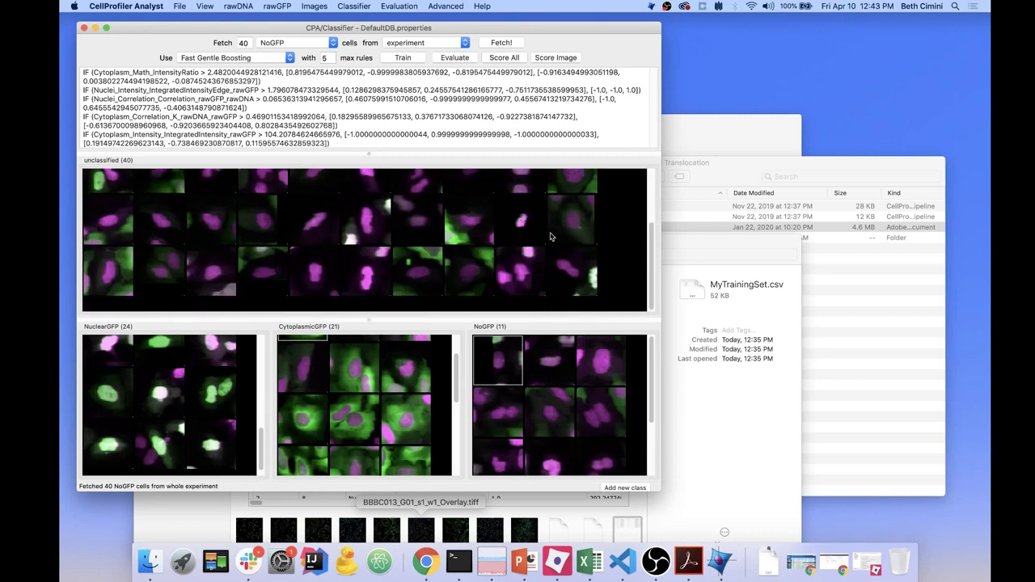
scroll(543, 238, "up", 1)
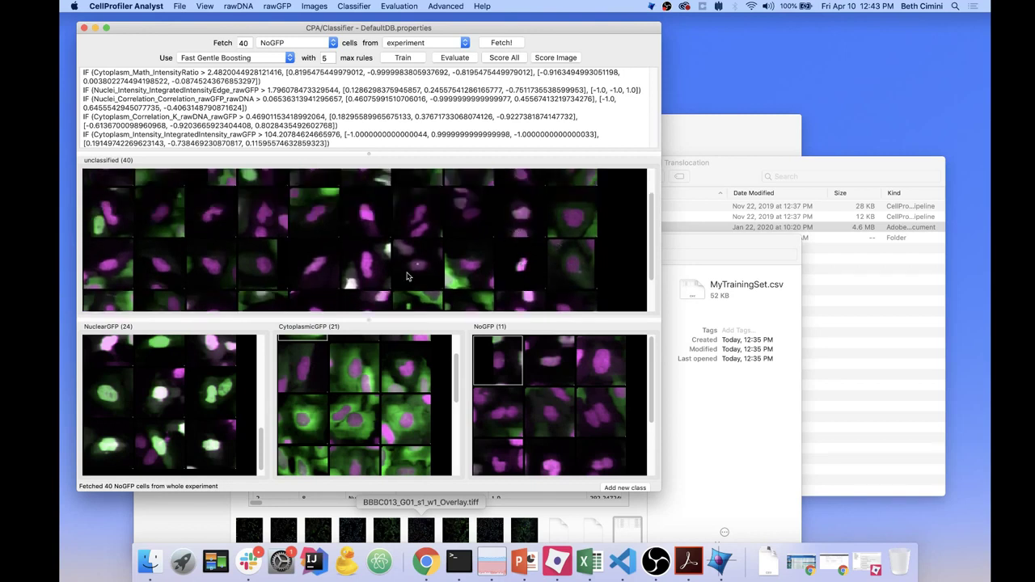
scroll(409, 273, "up", 1)
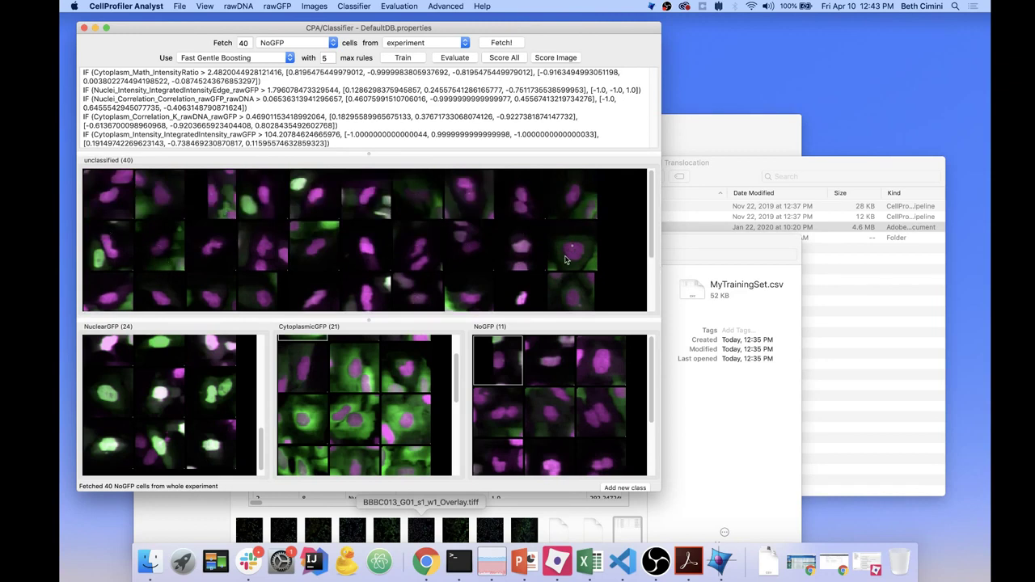
Move one misclassified NoGFP cell to the CytoplasmicGFP class and remove all remaining cells from the unclassified bin
left_click_drag(582, 258, 366, 400)
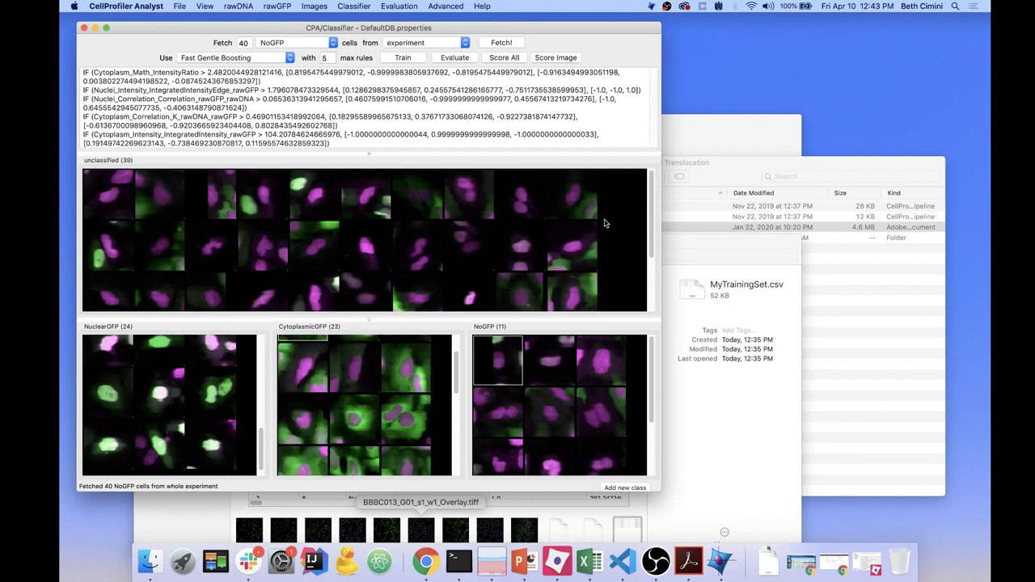
right_click(605, 223)
left_click(621, 223)
right_click(621, 220)
left_click(658, 259)
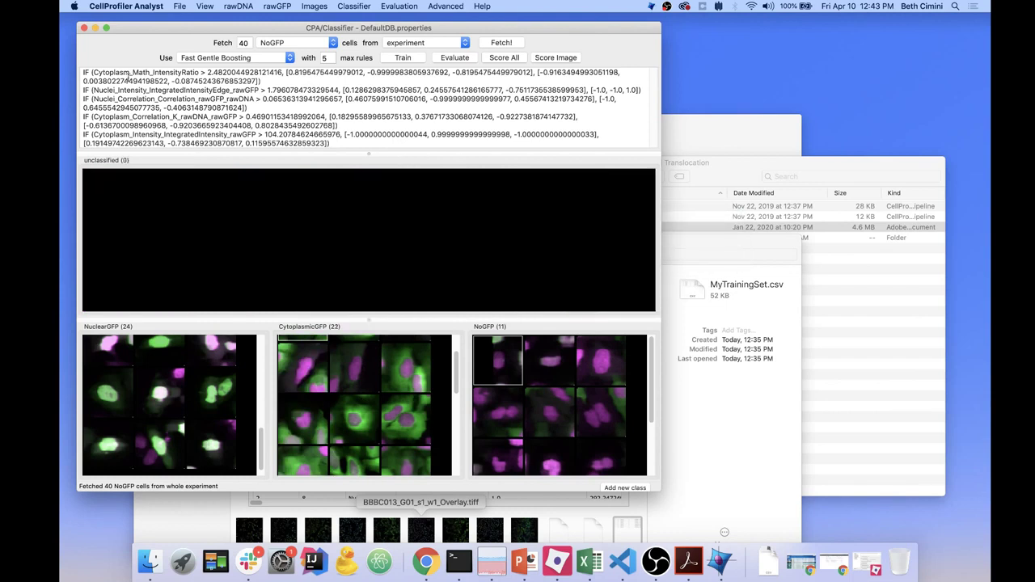
Save the updated training set, overwriting the existing MyTrainingSet.csv
left_click(178, 7)
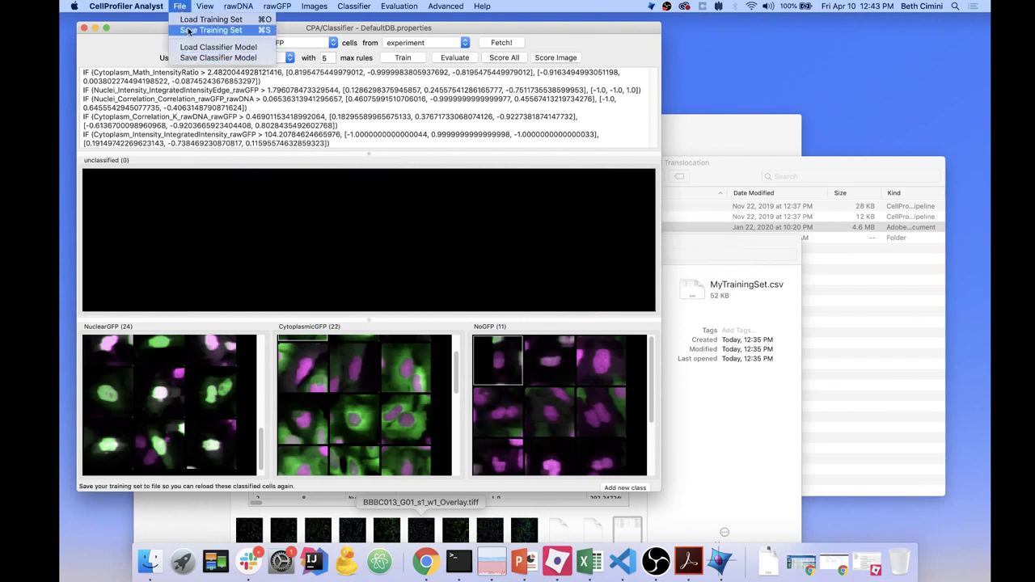
left_click(206, 29)
left_click(591, 230)
left_click(604, 188)
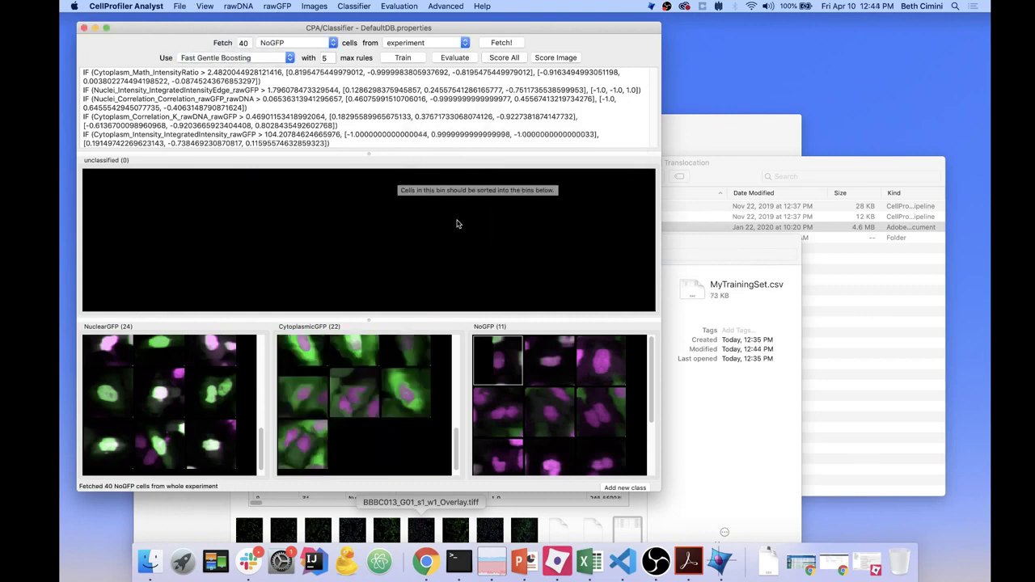
Fetch 40 CytoplasmicGFP cells from the experiment and look through them for misclassified cells
left_click(332, 42)
left_click(299, 26)
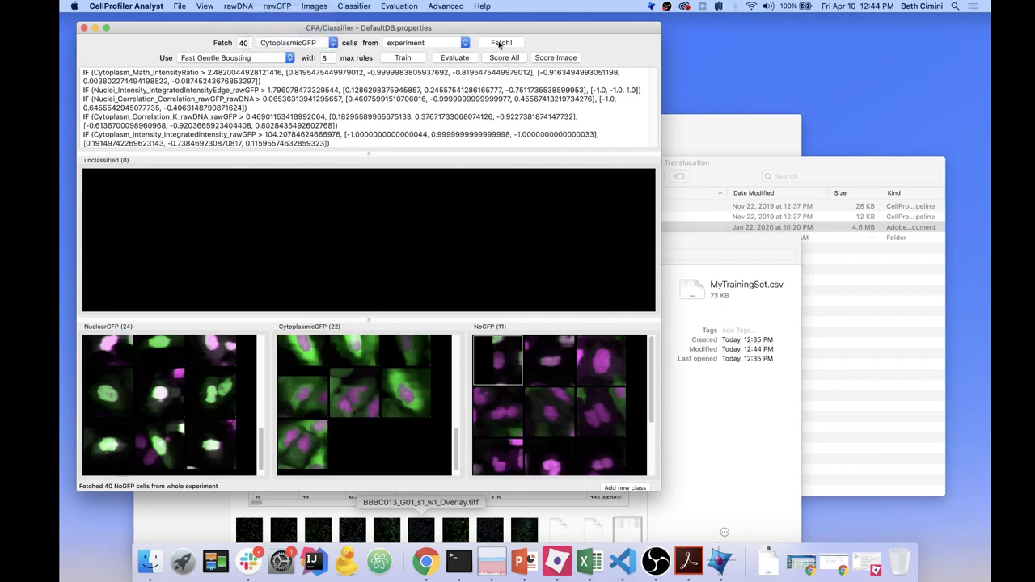
left_click(499, 45)
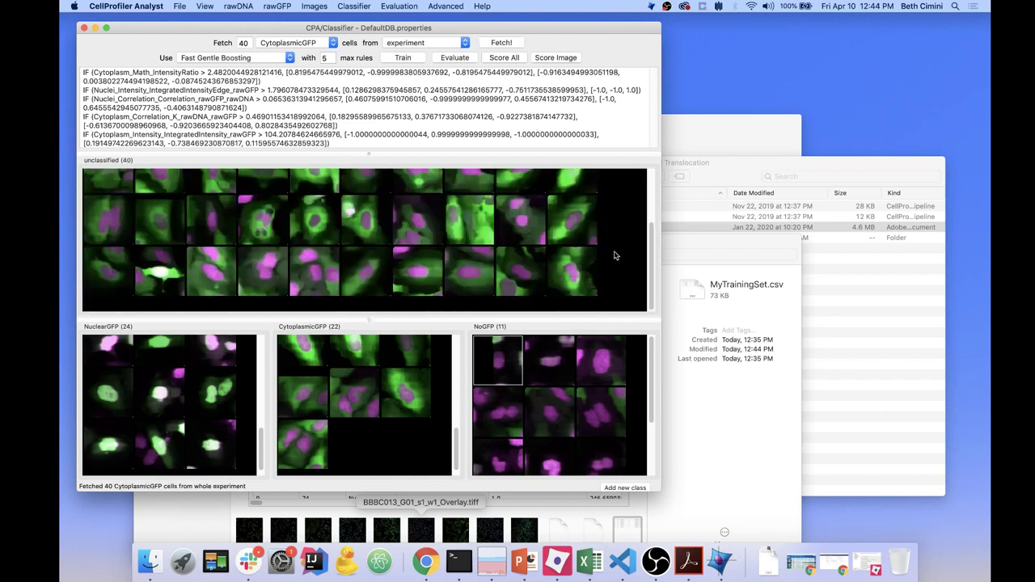
left_click(170, 278)
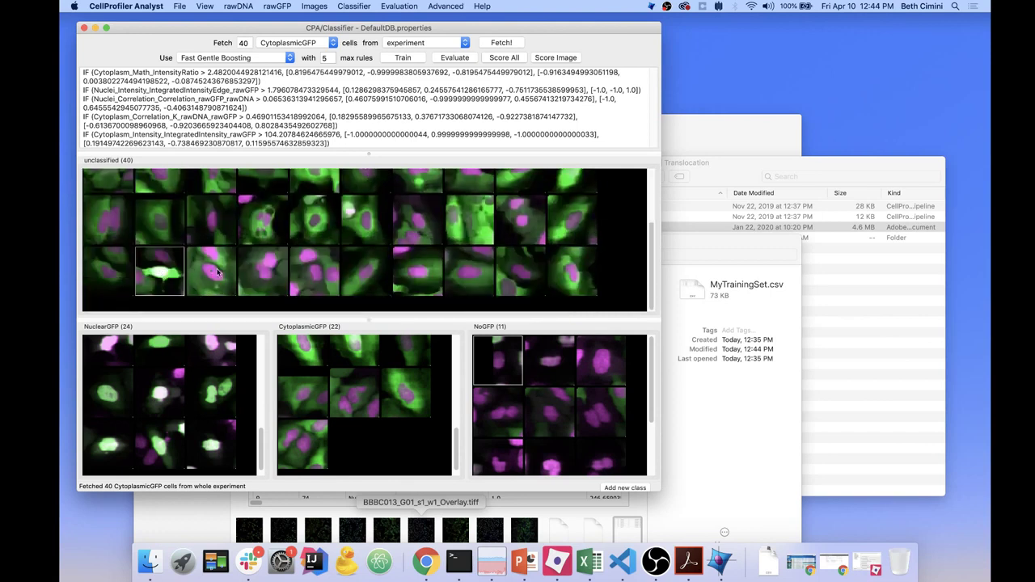
scroll(427, 256, "up", 3)
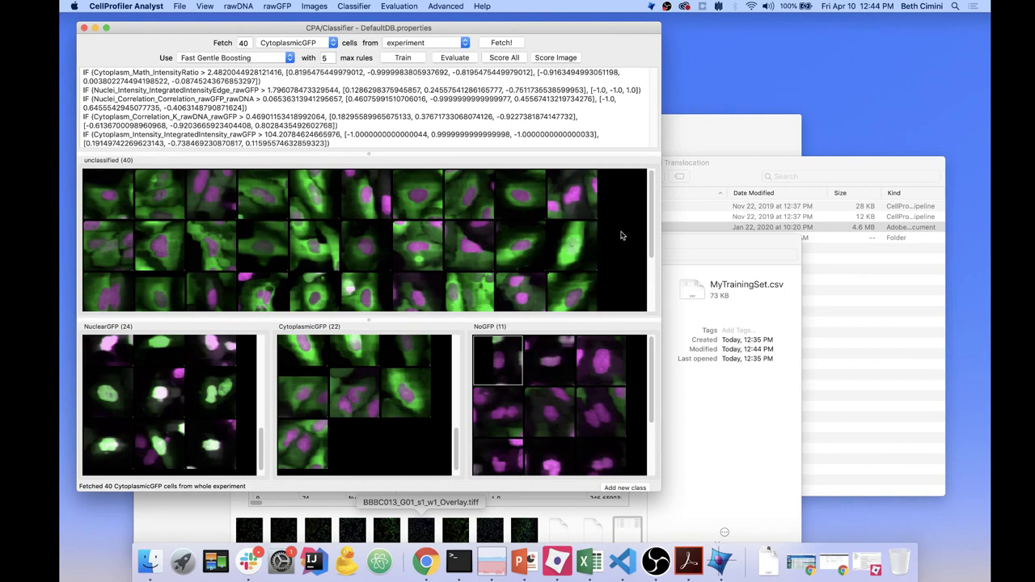
Select all the fetched CytoplasmicGFP cells and remove them from the unclassified bin
right_click(620, 230)
left_click(631, 242)
right_click(621, 229)
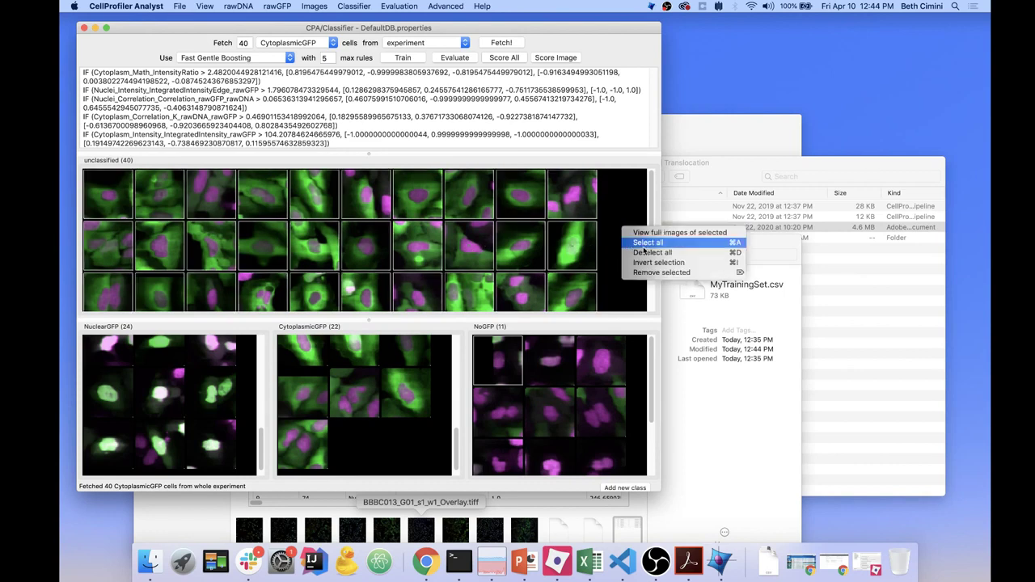
left_click(654, 272)
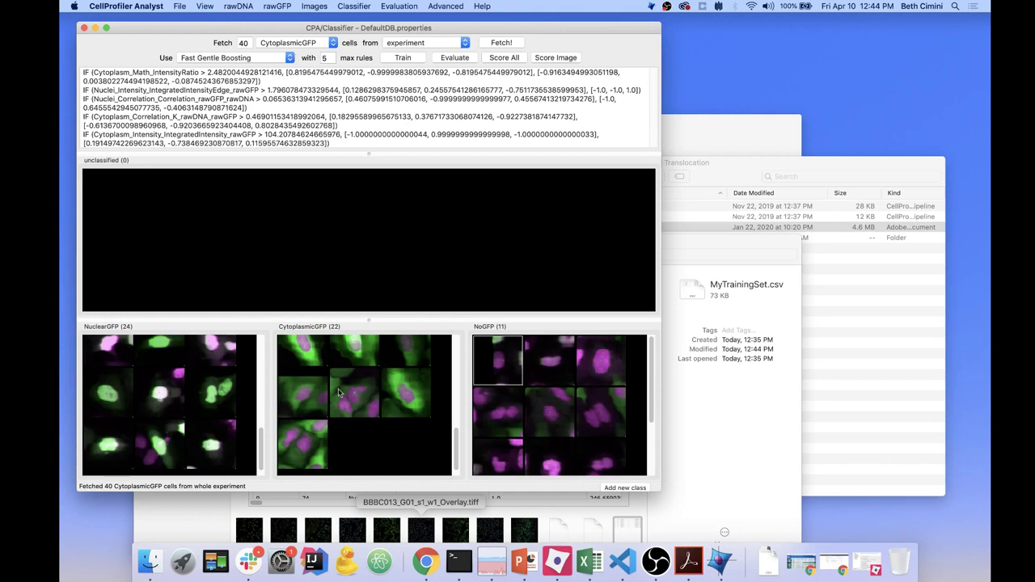
Score all cells grouped by image with no filter and enrichments reported, and enlarge the resulting hit table window
left_click(501, 58)
left_click(403, 311)
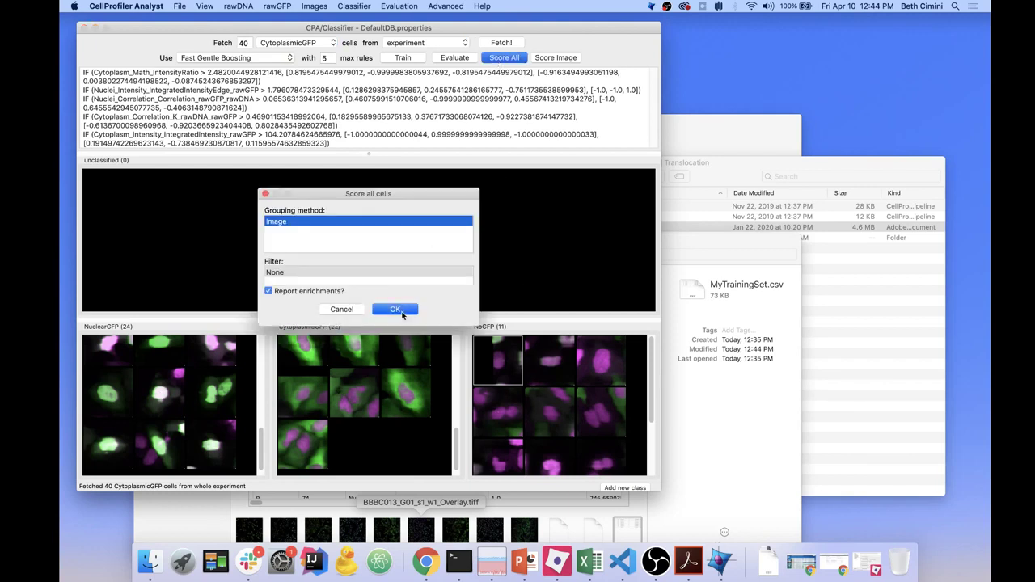
left_click_drag(558, 338, 857, 425)
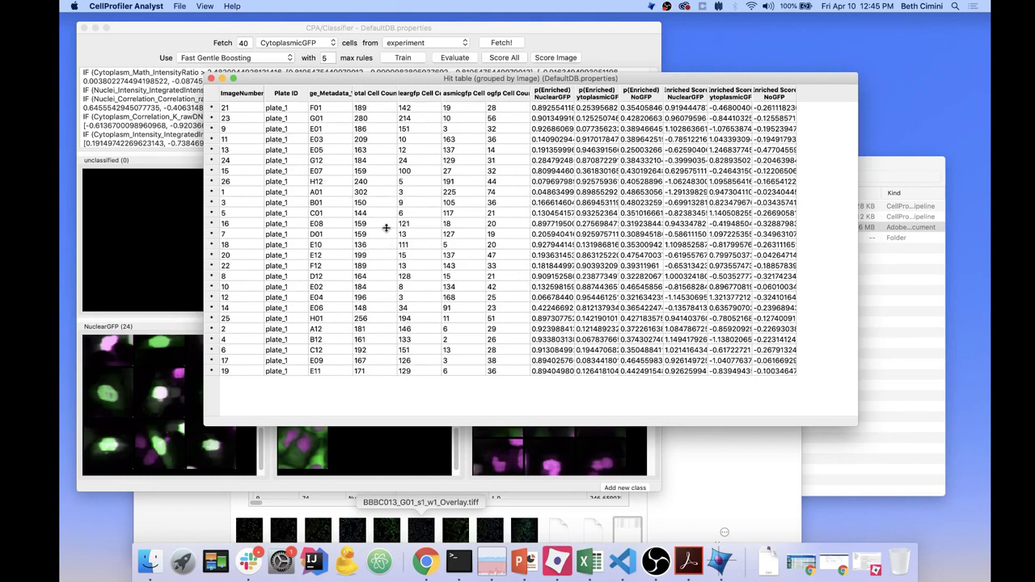
Save the hit table to the database under the name HitTable, stored permanently
left_click(175, 7)
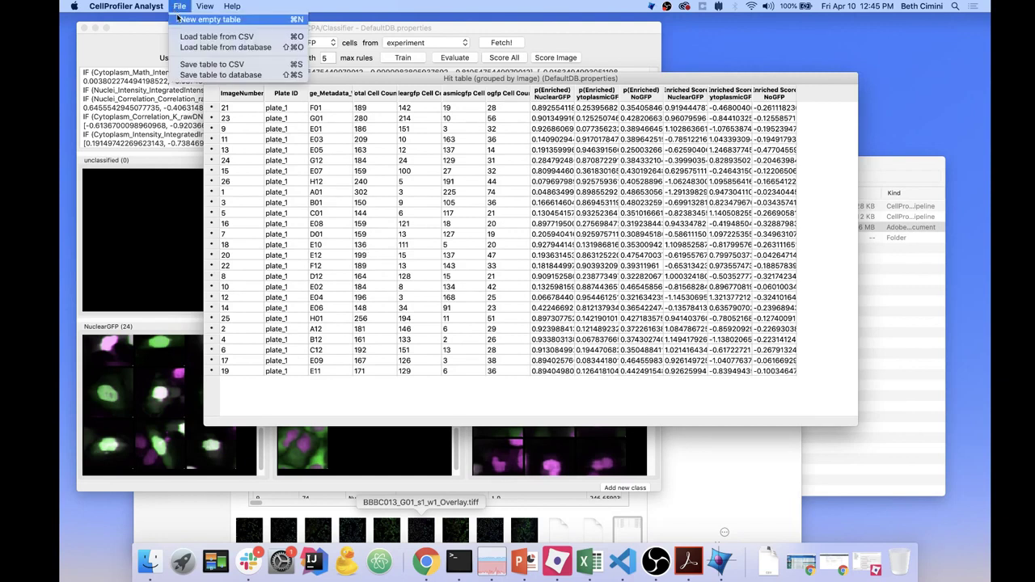
left_click(209, 75)
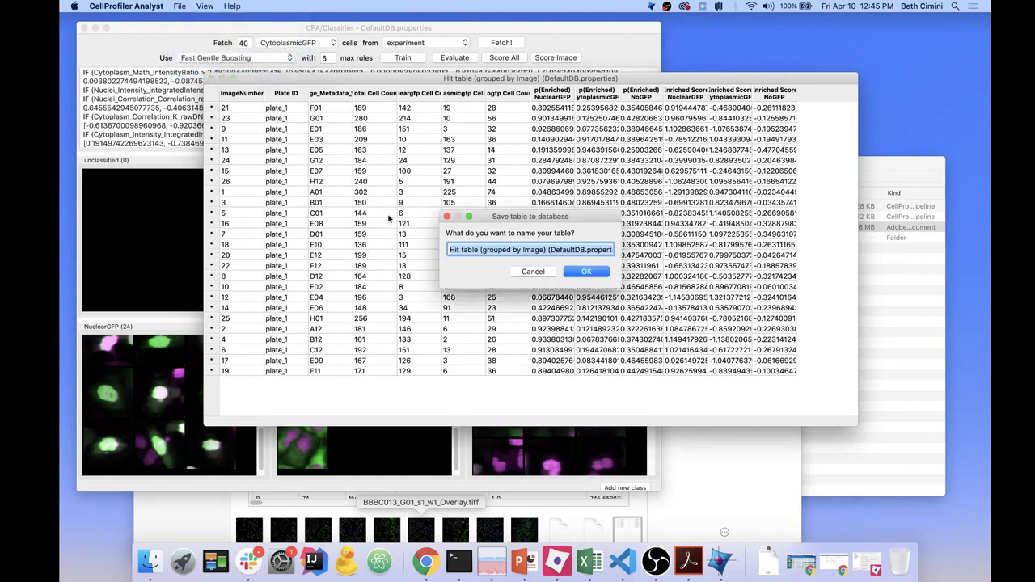
type("HitTable")
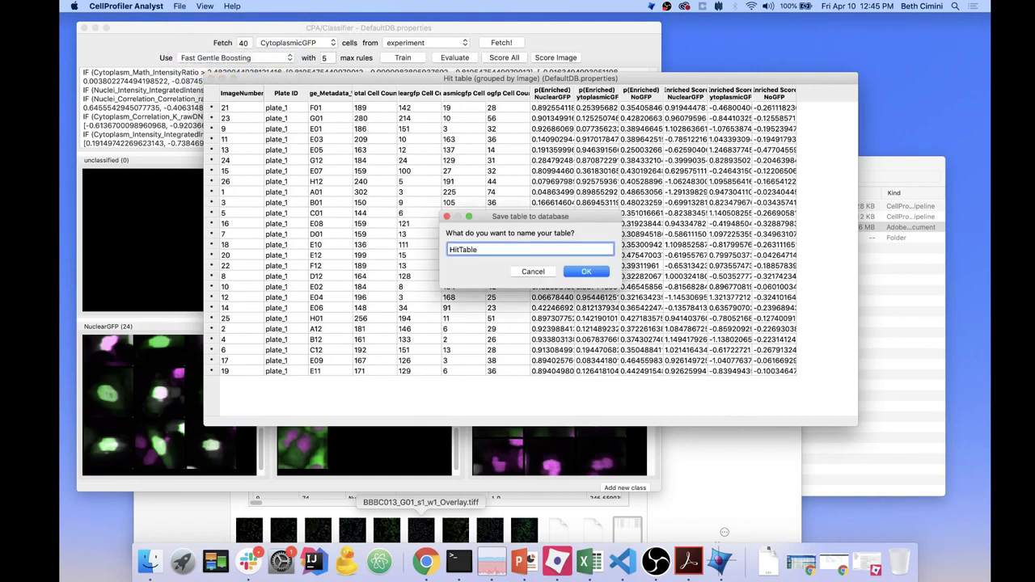
key("Return")
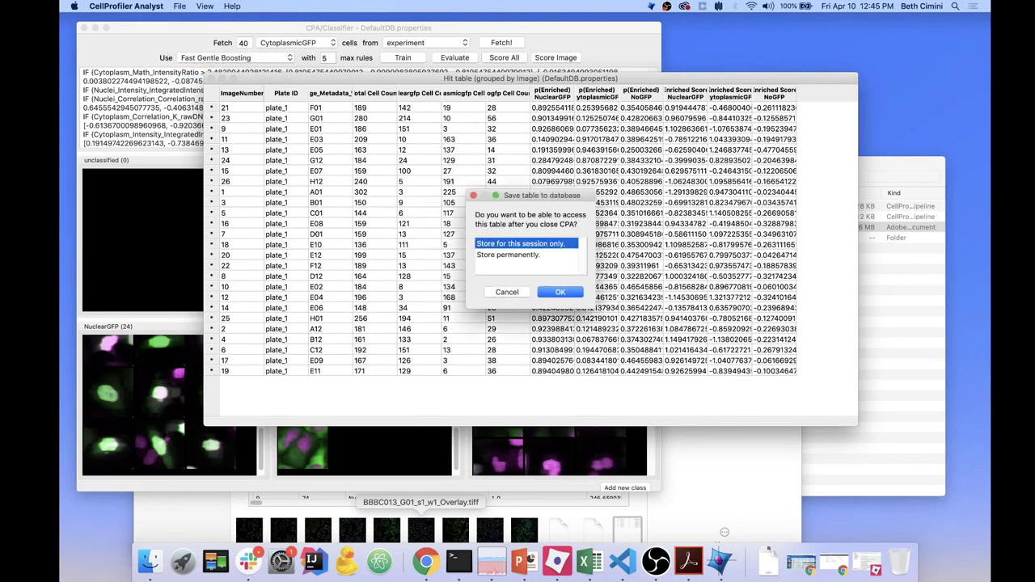
key("Down")
key("Return")
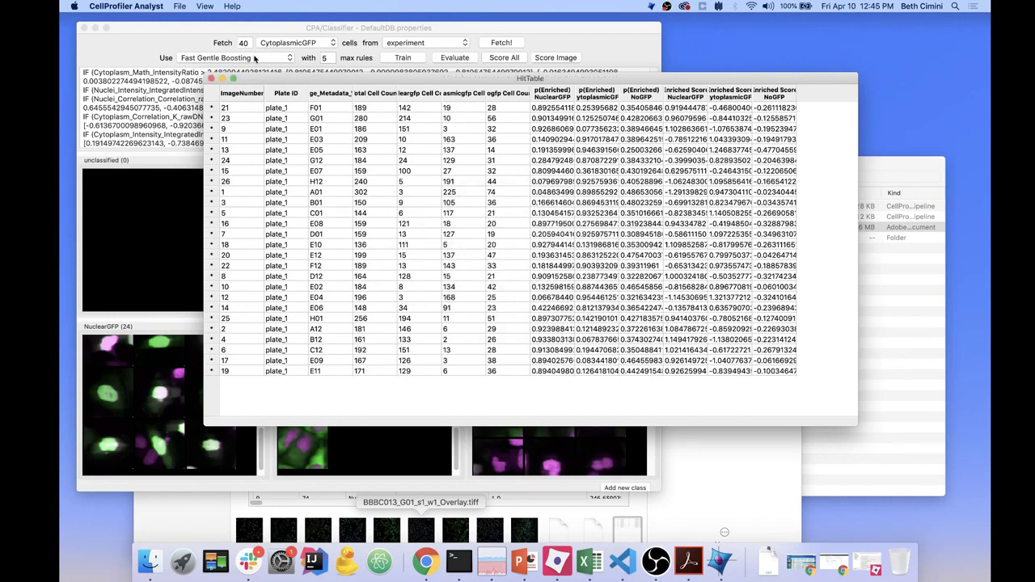
Close the hit table and Classifier windows, and arrange the main window and the Plate Viewer so both are accessible
left_click(209, 78)
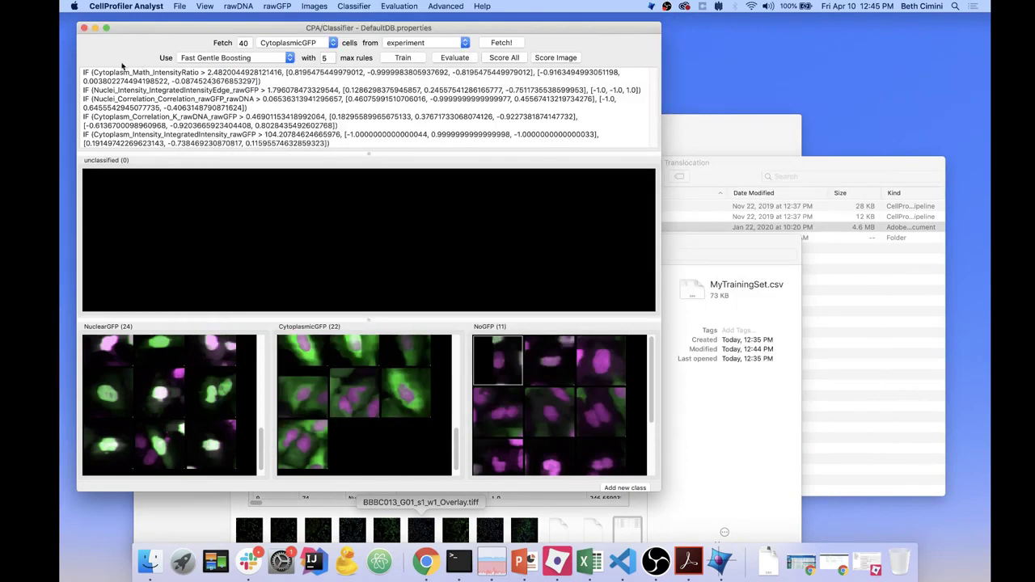
left_click(83, 28)
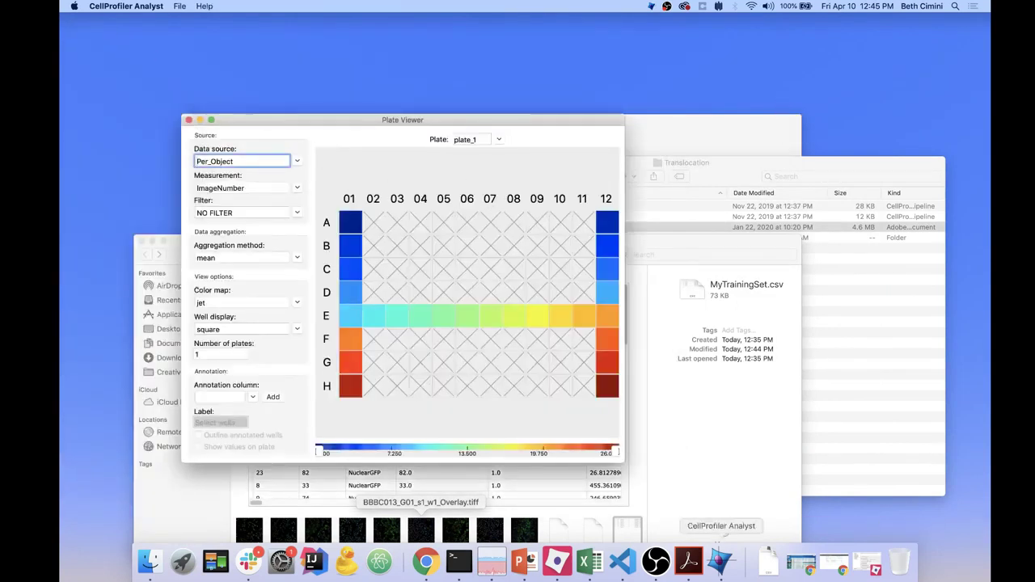
left_click(720, 561)
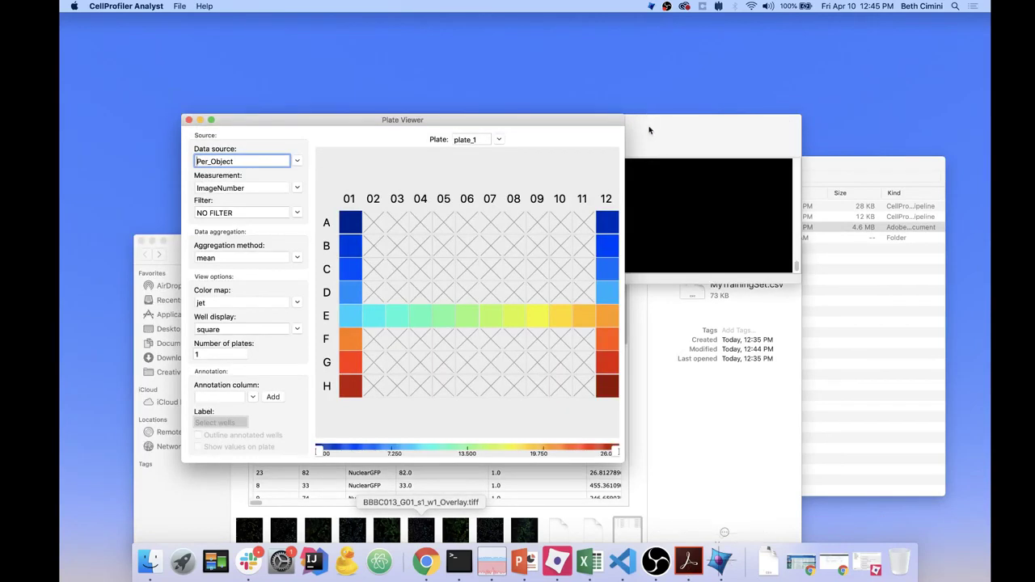
left_click_drag(649, 129, 675, 58)
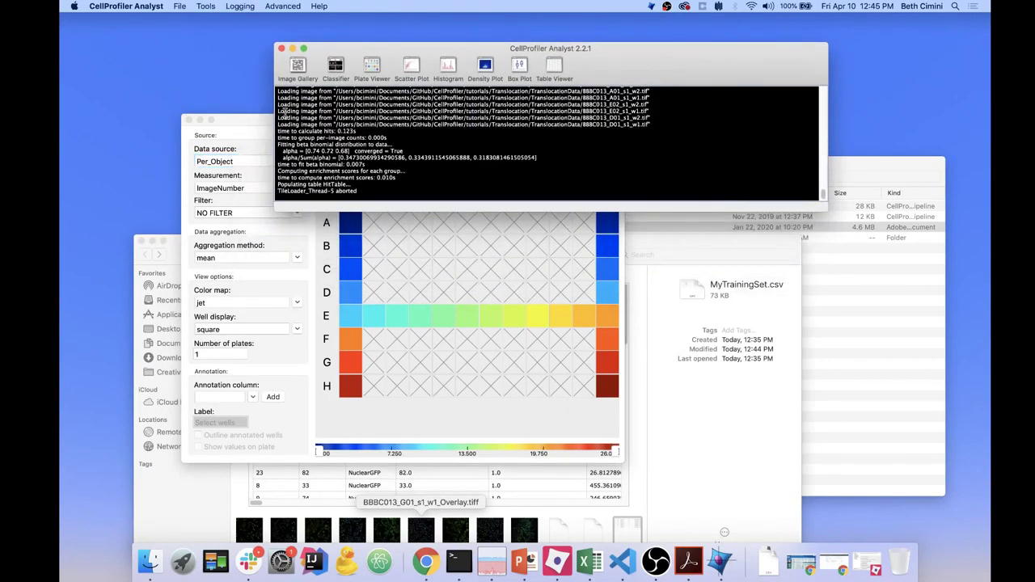
left_click(246, 122)
left_click_drag(245, 122, 197, 182)
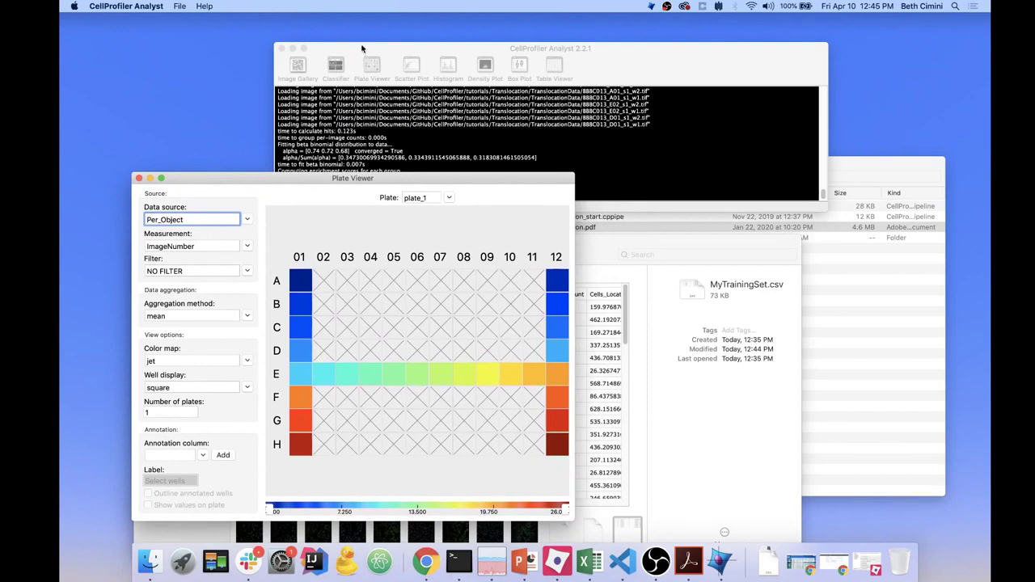
Open a second Plate Viewer and place it beside the first one
left_click(372, 66)
left_click_drag(443, 114, 773, 162)
left_click_drag(237, 180, 192, 127)
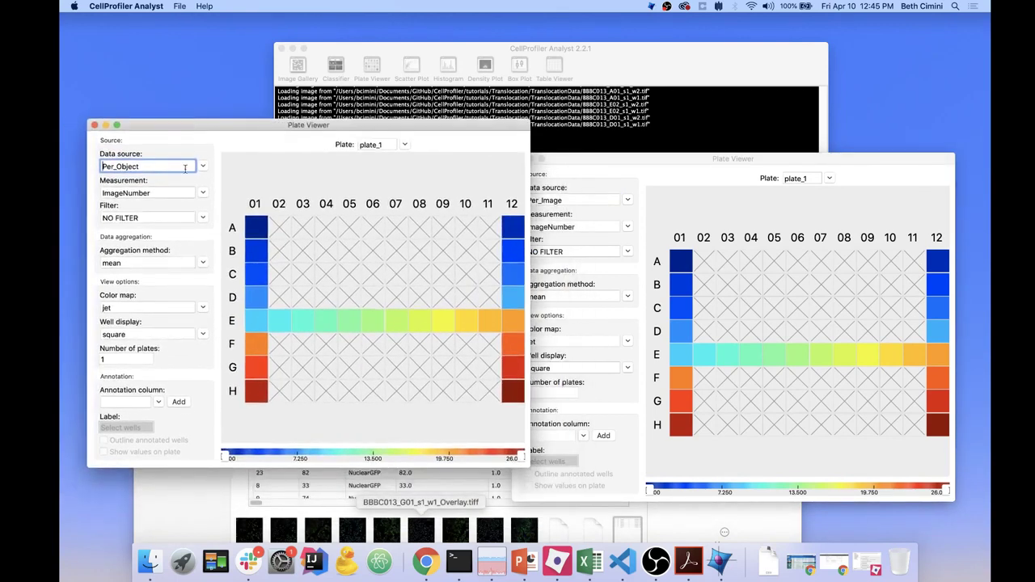
Show Image_Metadata_Dose from the Per_Image table in the original Plate Viewer
left_click(203, 166)
left_click(202, 183)
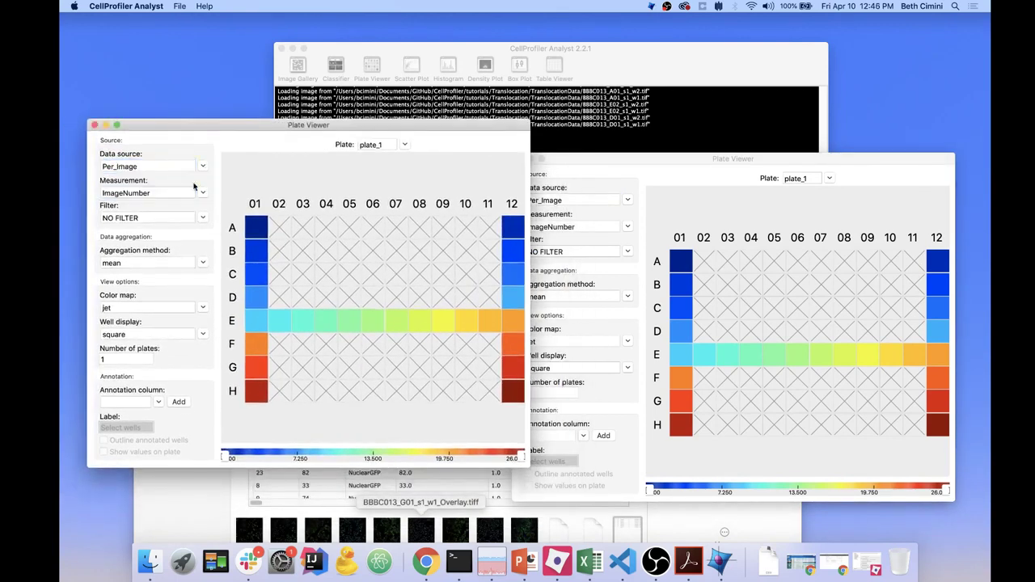
left_click(203, 194)
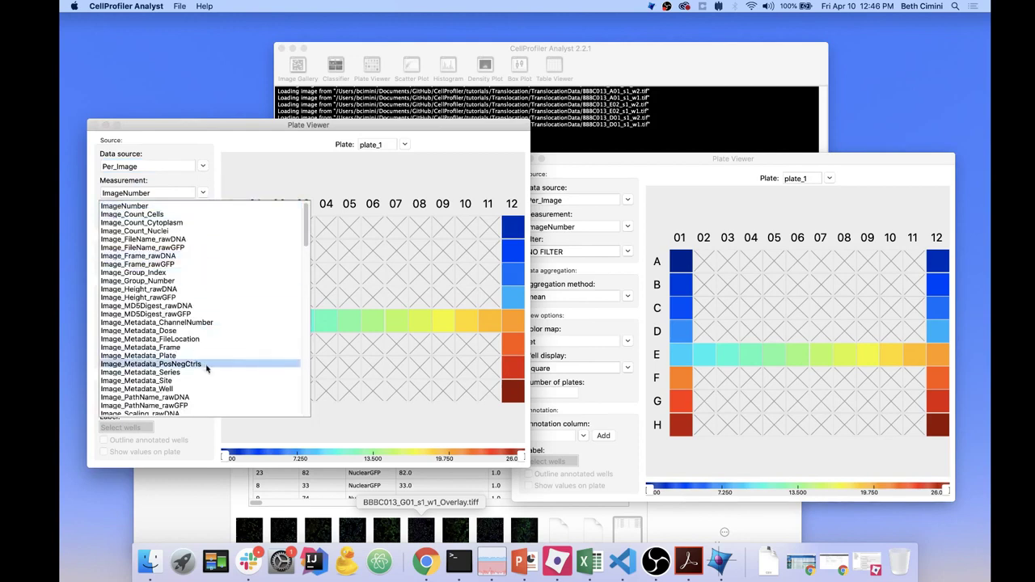
left_click(201, 331)
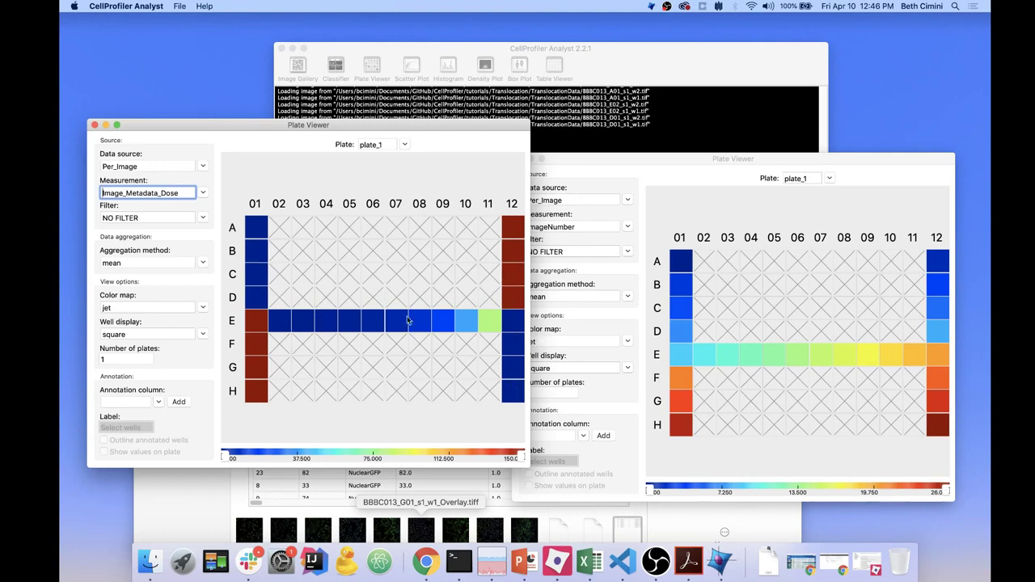
Set the second Plate Viewer's data source to another table, choosing HitTable
left_click(667, 194)
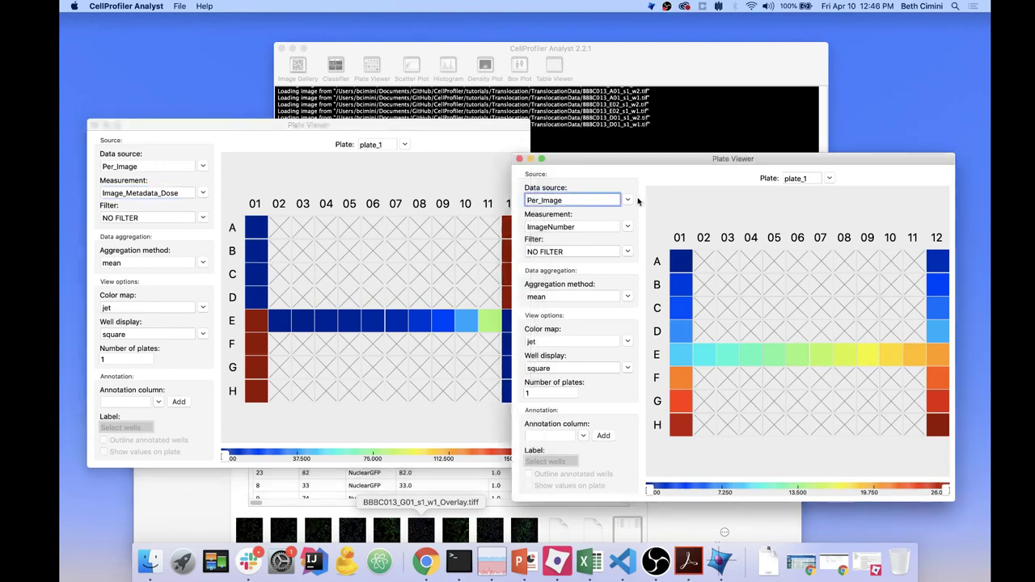
left_click(628, 201)
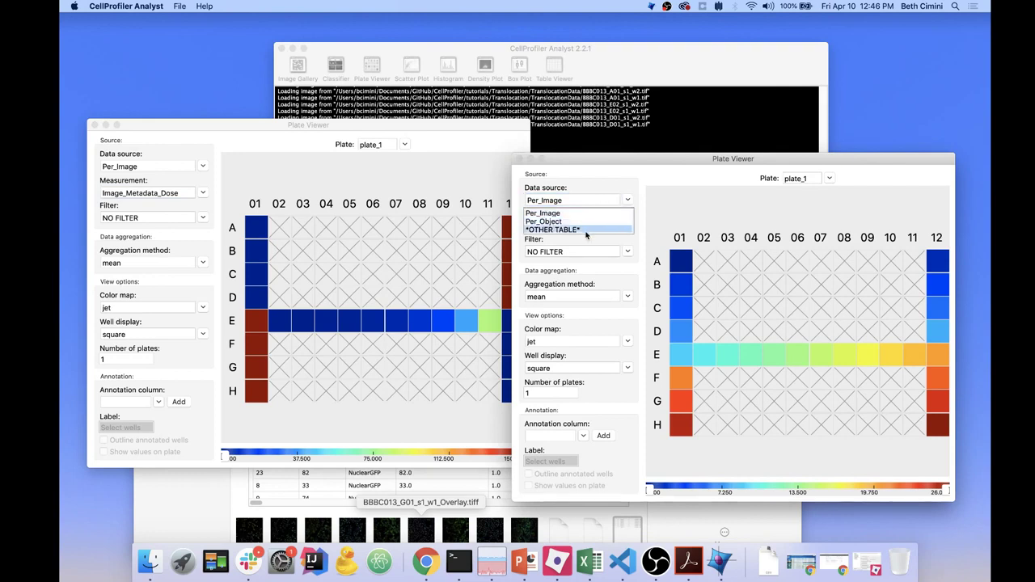
left_click(587, 231)
left_click(714, 327)
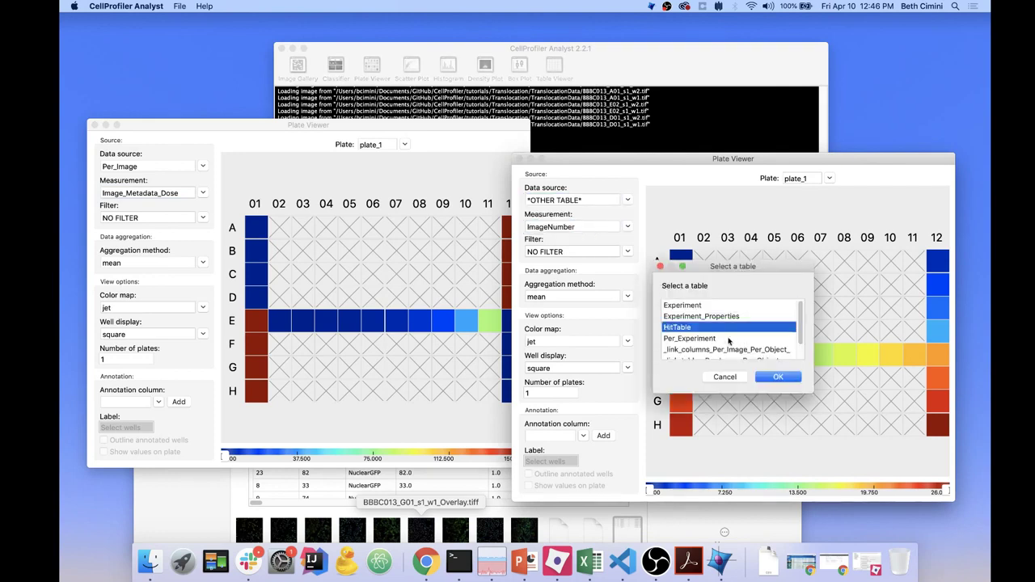
left_click(776, 377)
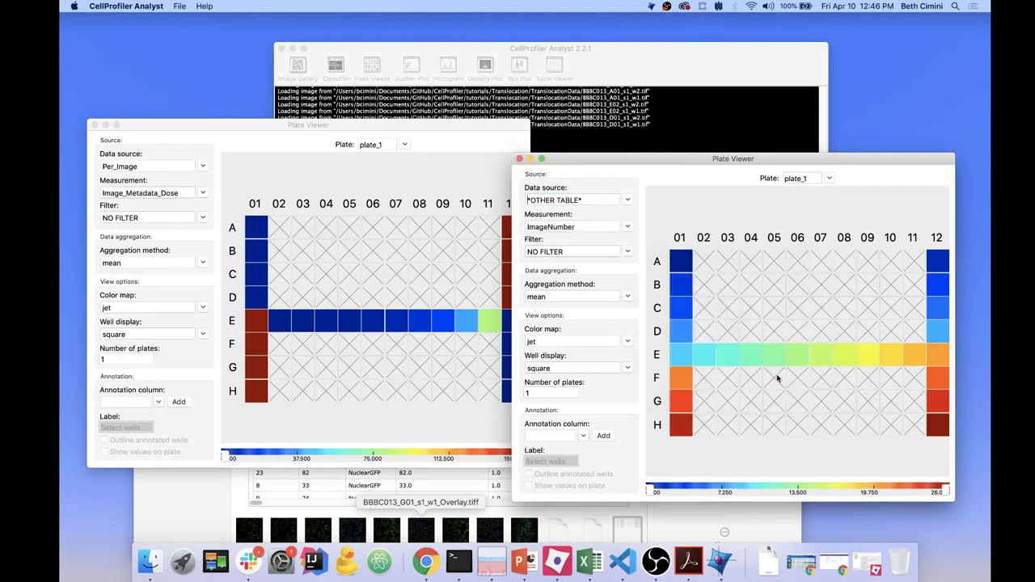
Declare HitTable as not representing new images and join it to Per_Image on ImageNumber
left_click(746, 329)
left_click(791, 365)
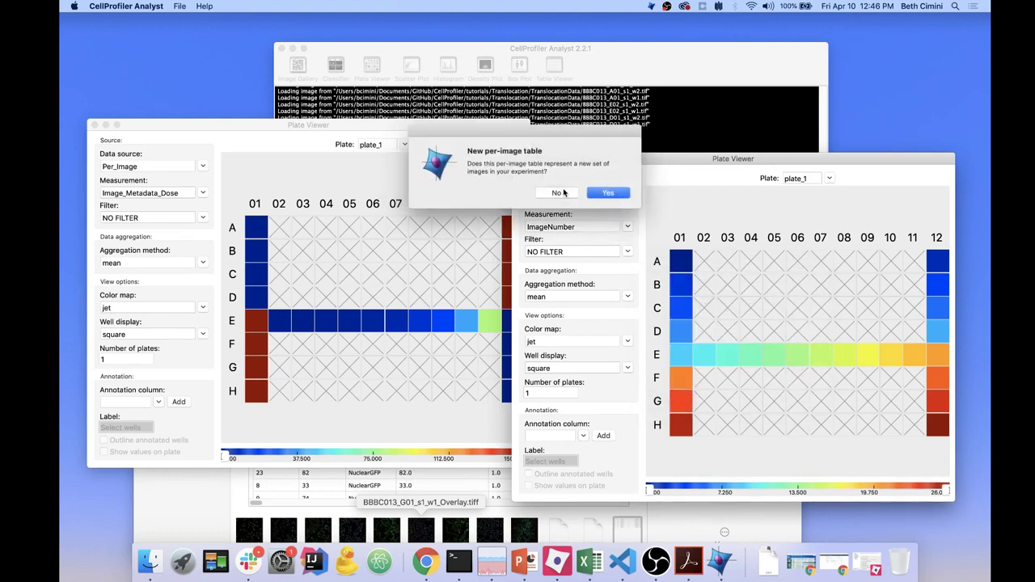
left_click(556, 194)
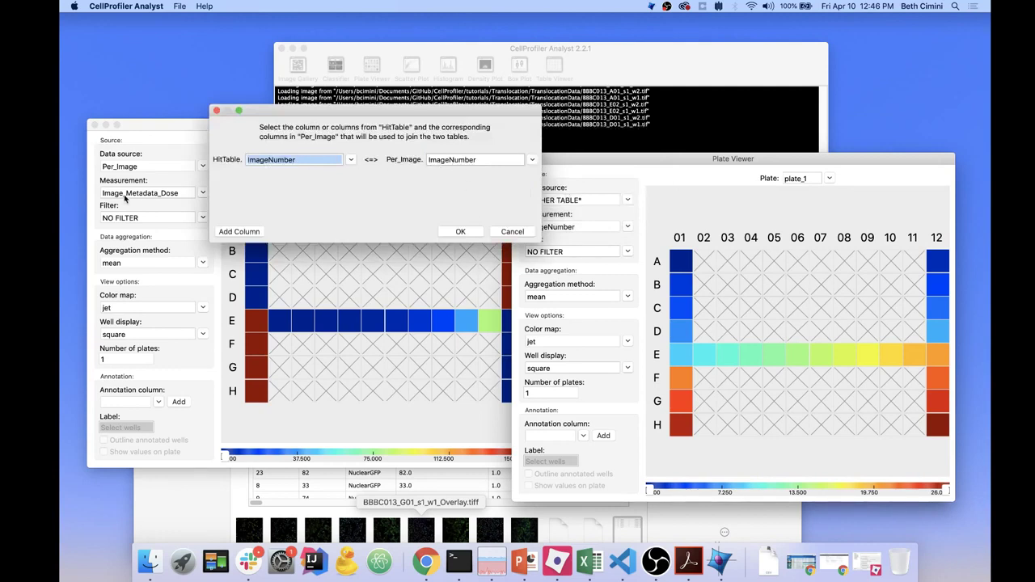
left_click(466, 236)
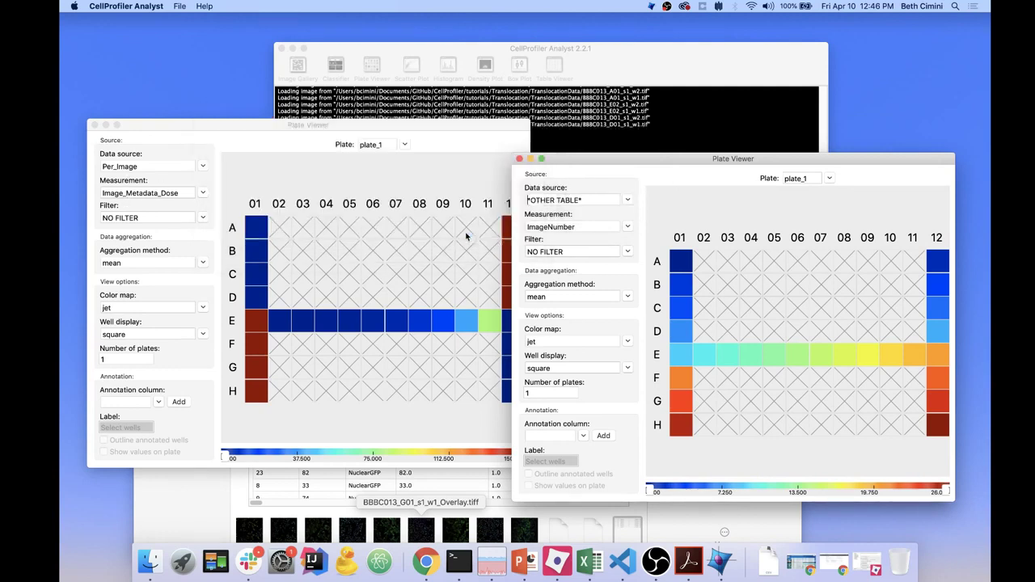
Show the pEnriched_NuclearGFP measurement from HitTable in the second Plate Viewer
left_click(628, 251)
left_click(629, 251)
left_click(627, 229)
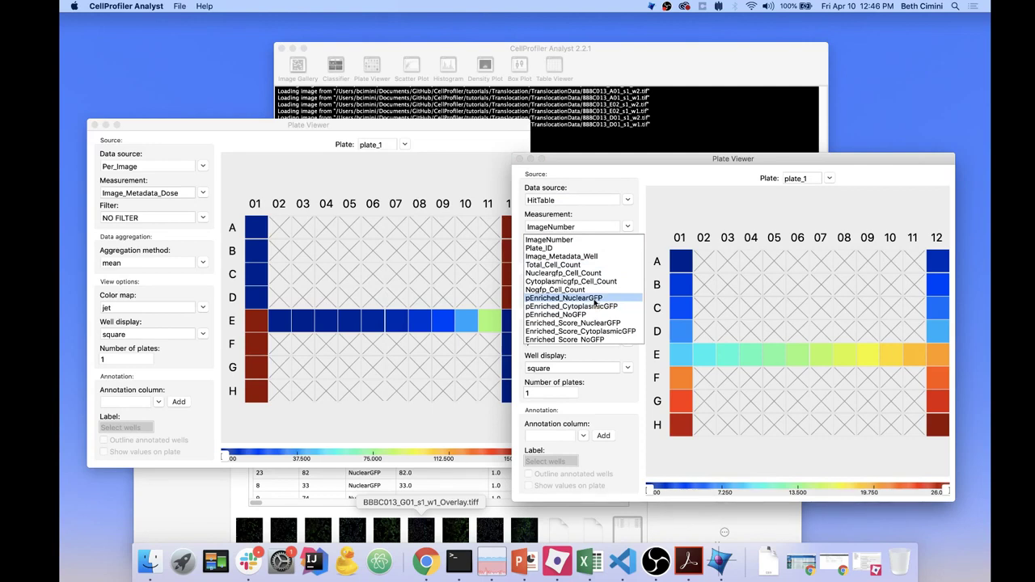
left_click(595, 298)
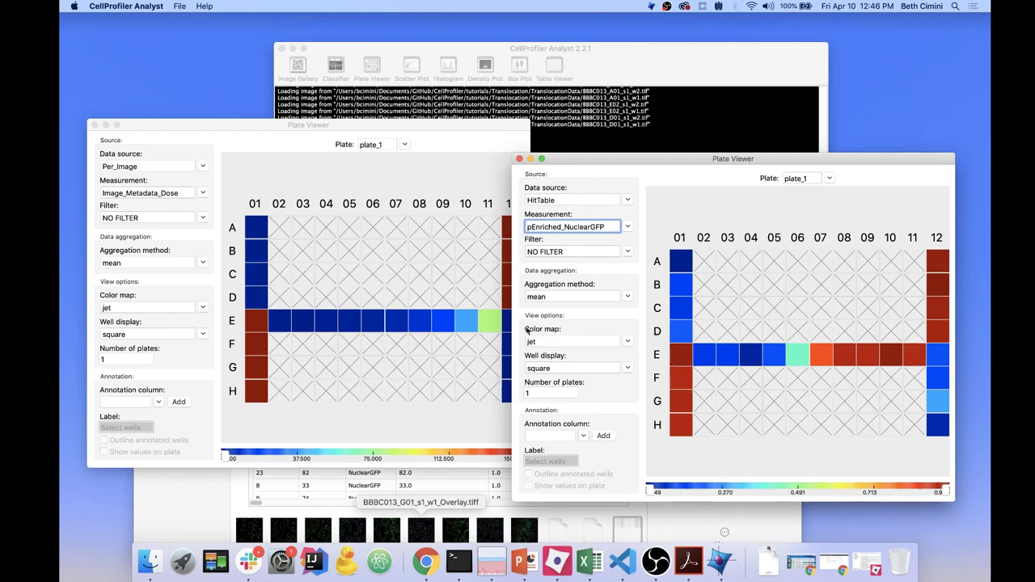
Open a Scatter Plot and set its x-axis to Image_Metadata_Dose from Per_Image on a log scale
left_click(653, 71)
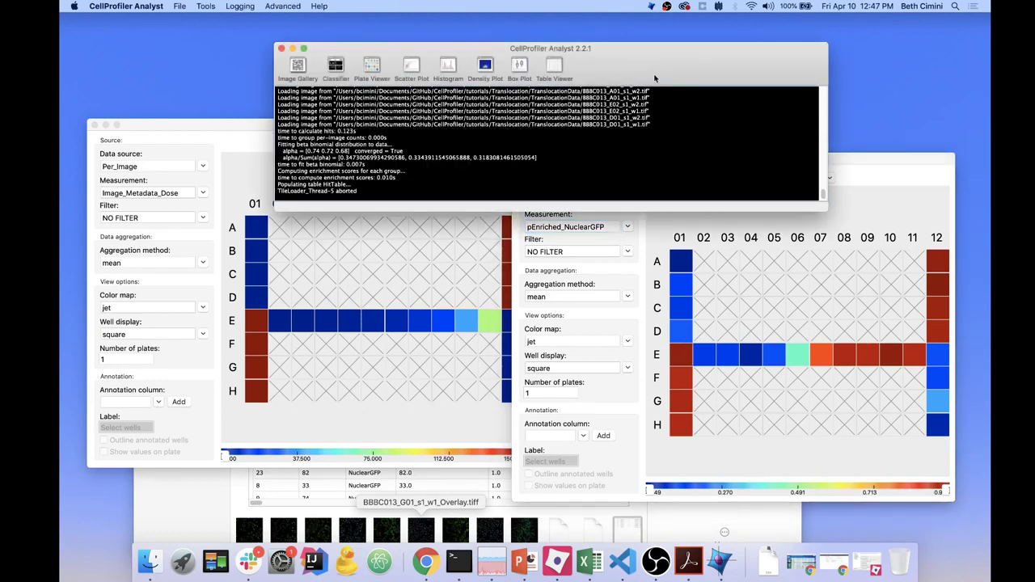
left_click(411, 70)
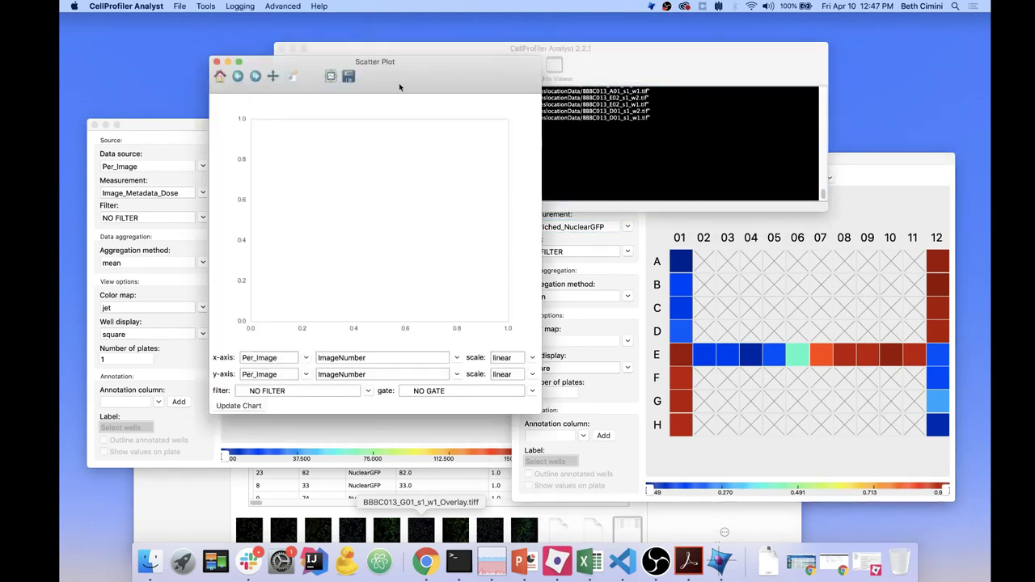
left_click_drag(420, 68, 516, 55)
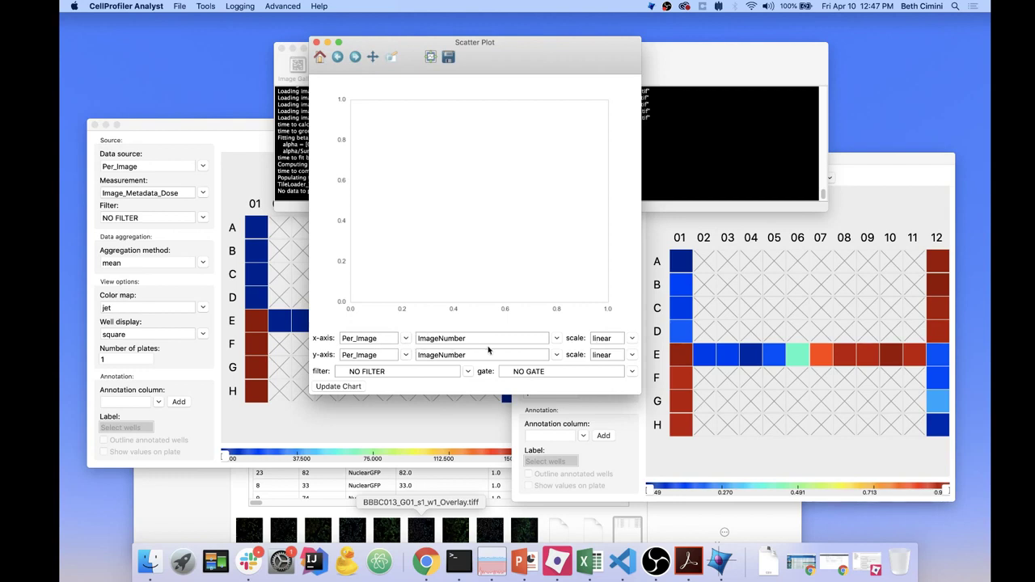
left_click(557, 339)
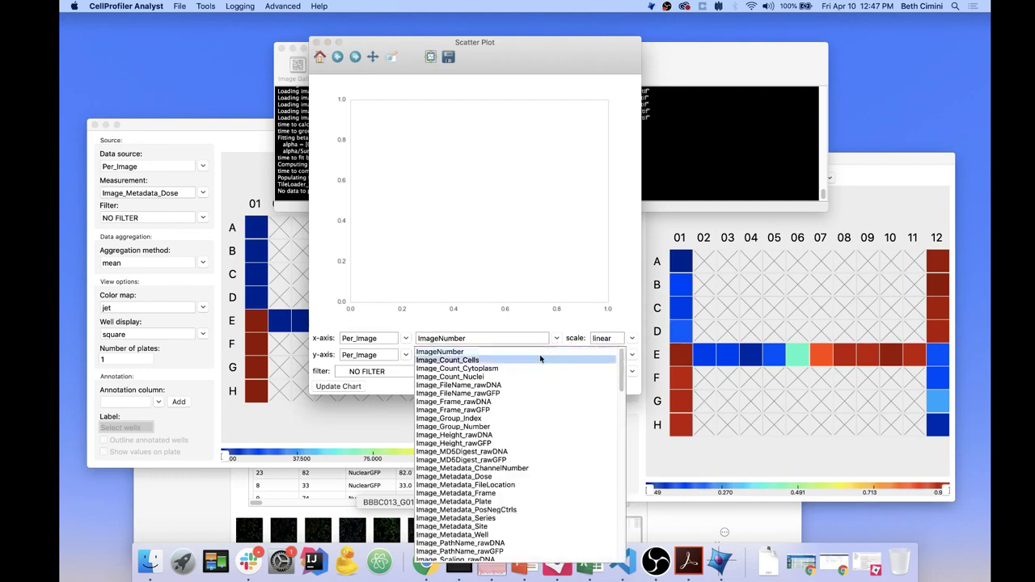
left_click(501, 477)
left_click(608, 337)
left_click(612, 364)
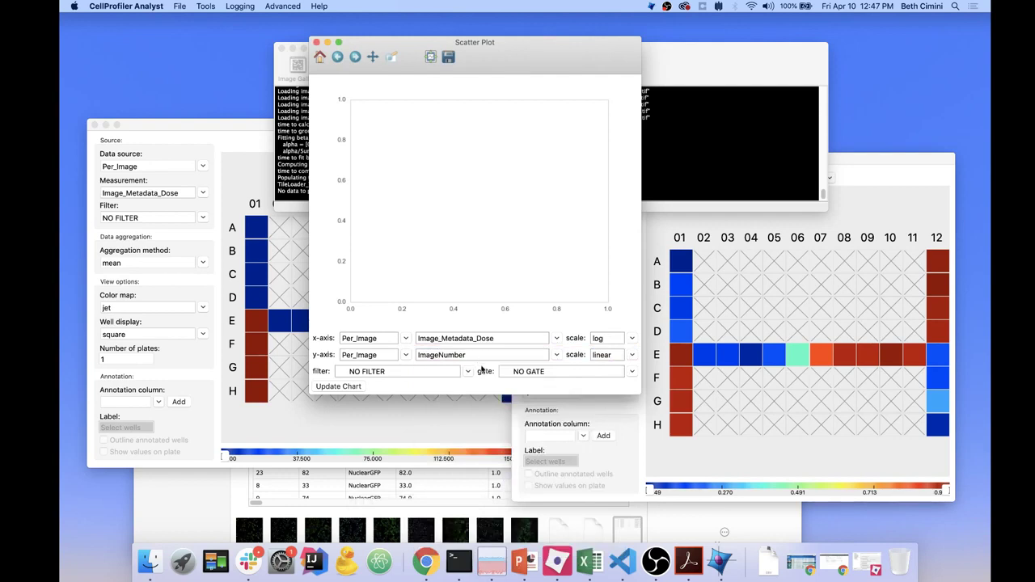
Set the scatter plot's y-axis to pEnriched_NuclearGFP from HitTable and update the chart
left_click(405, 358)
left_click(386, 386)
left_click(555, 357)
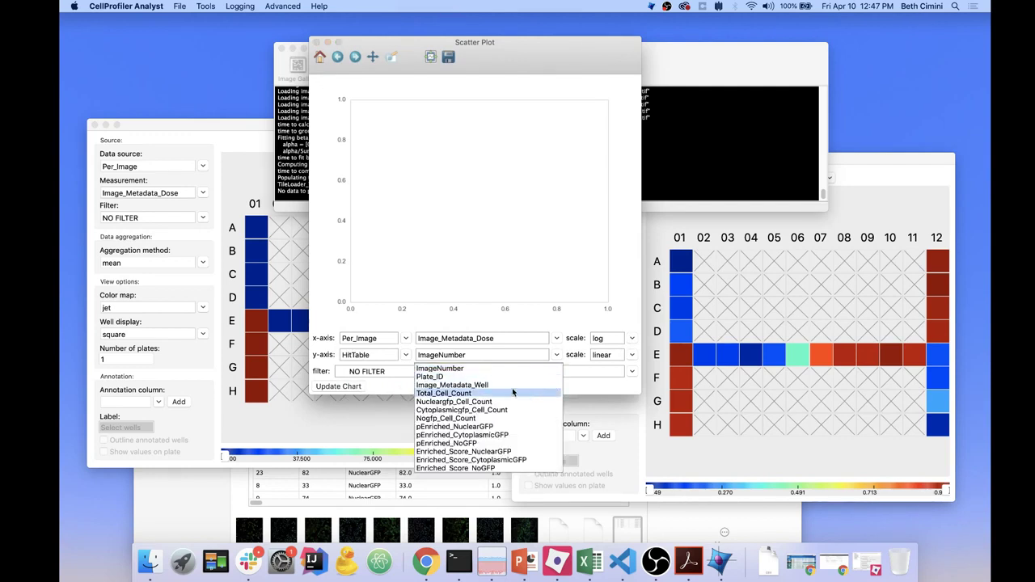
left_click(493, 427)
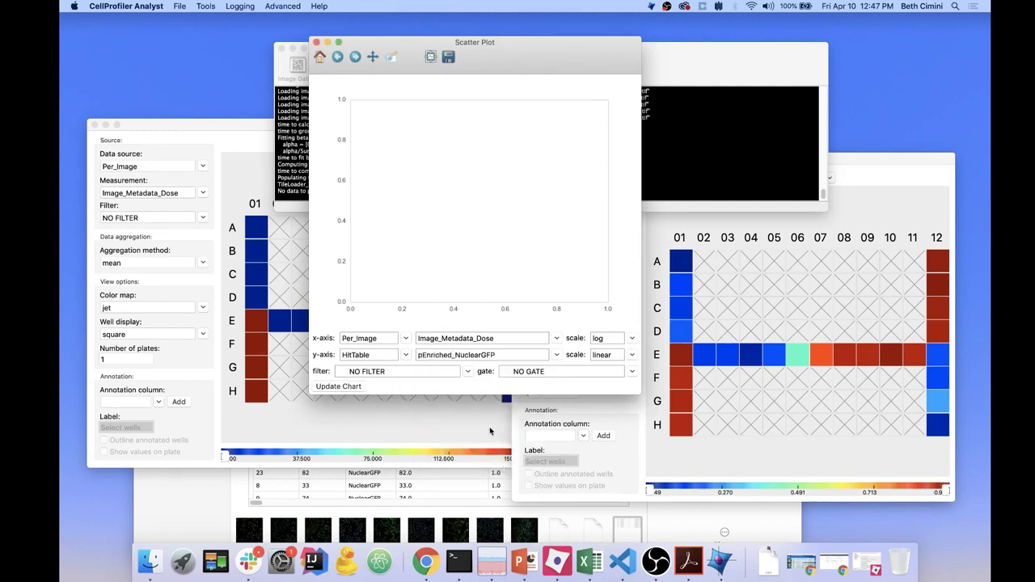
left_click(341, 386)
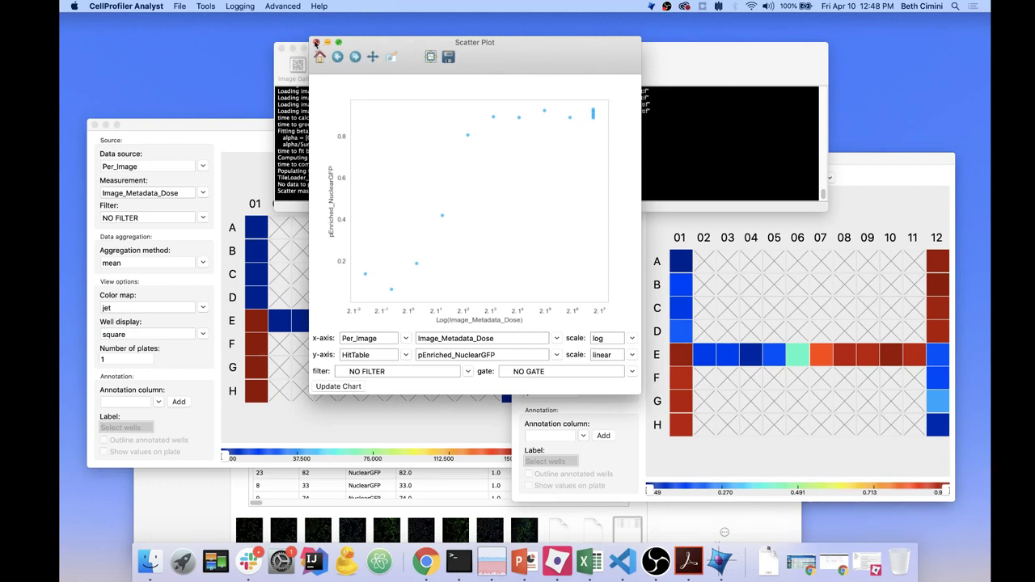
Close the Scatter Plot and both Plate Viewers, and open a new Classifier window
left_click(316, 43)
left_click(661, 264)
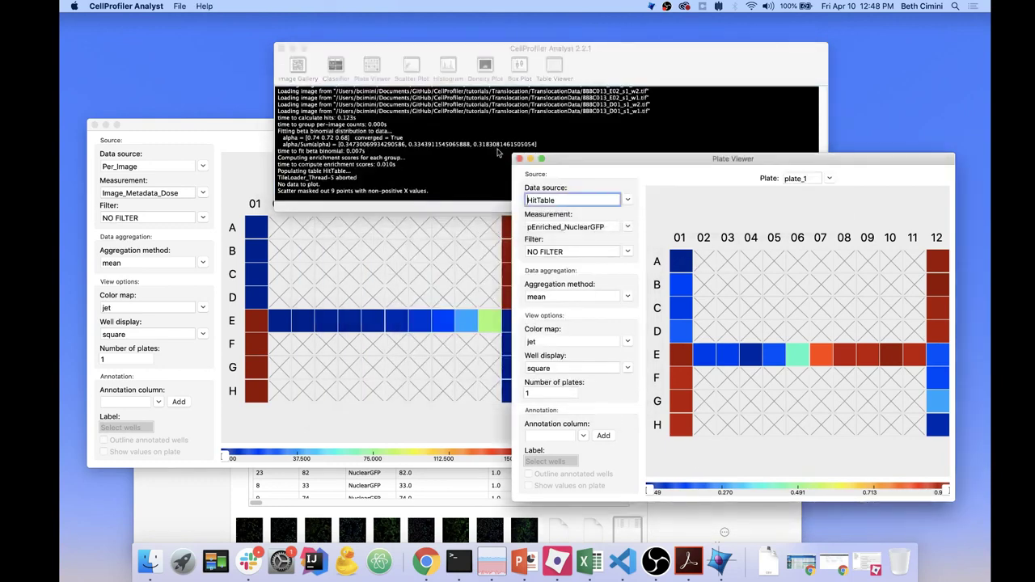
left_click(519, 158)
left_click(249, 127)
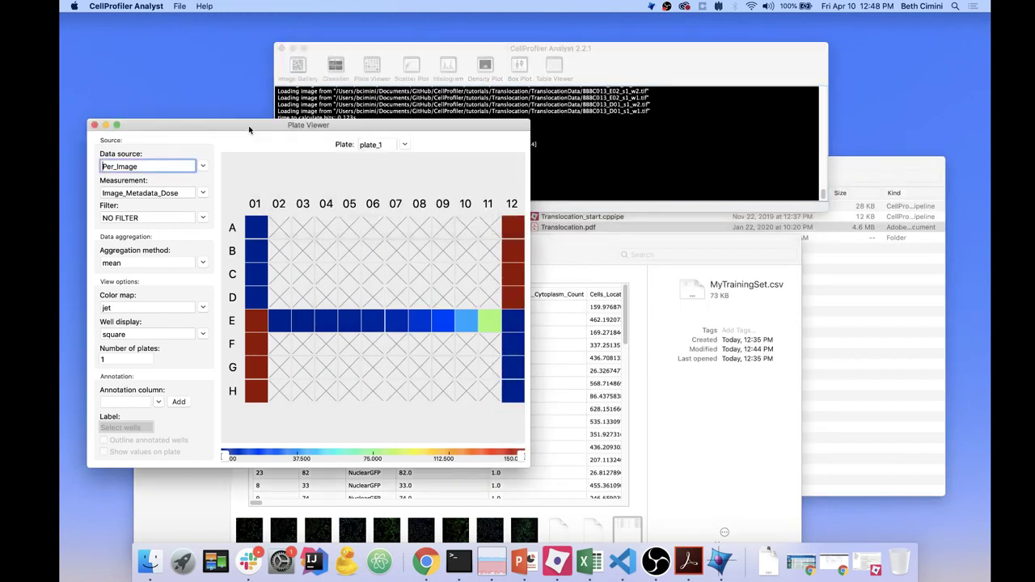
left_click(93, 126)
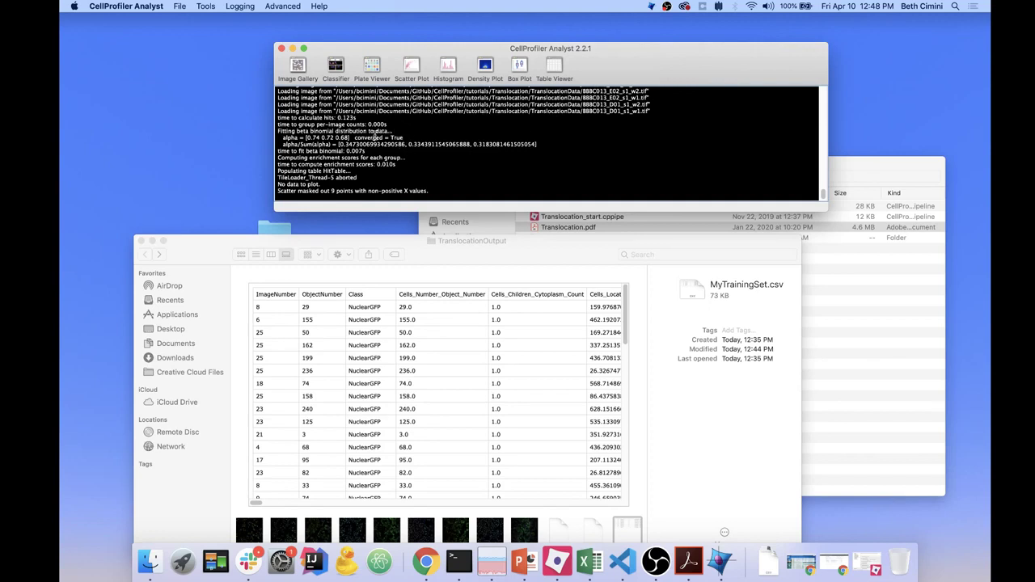
left_click(336, 68)
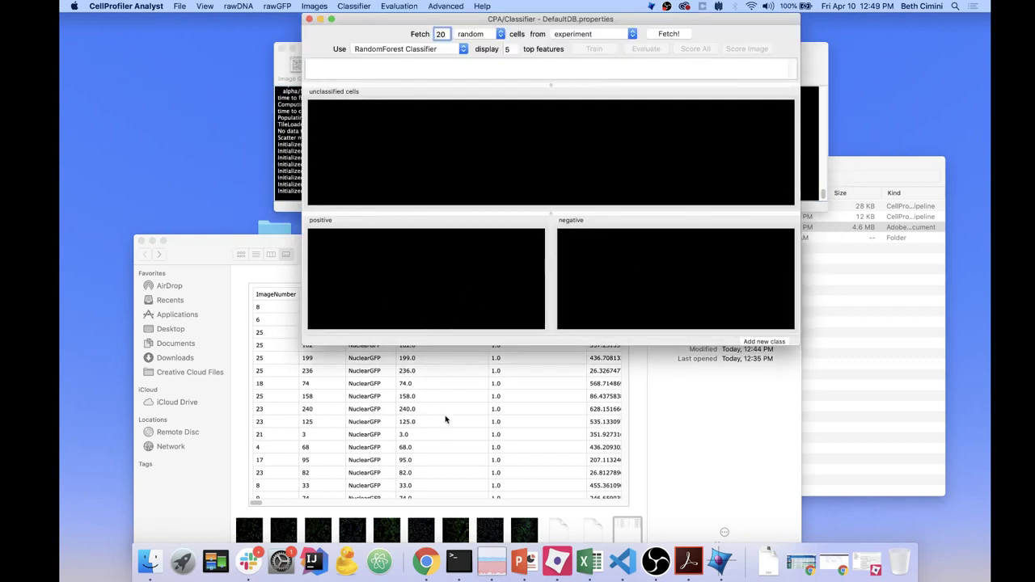
Switch to Chrome to view the QualityControl folder of the CellProfiler tutorials repository and the Image.sc Forum
left_click(827, 563)
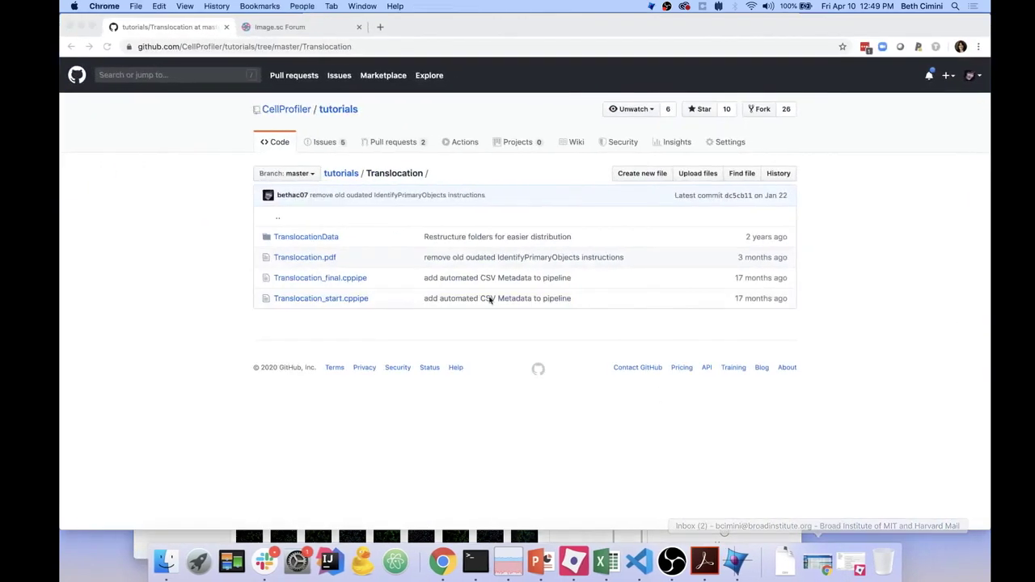
left_click(343, 173)
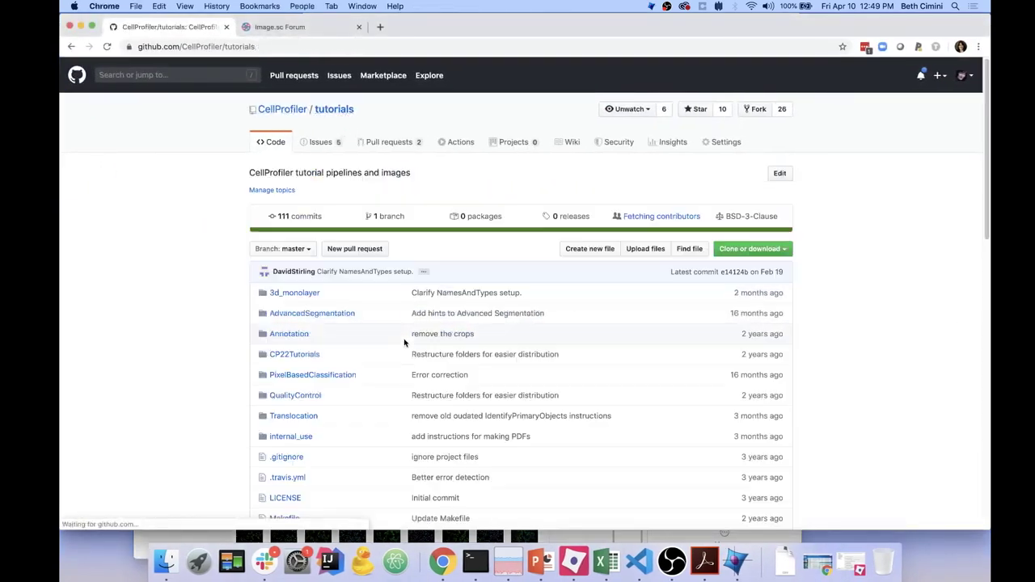
left_click(310, 396)
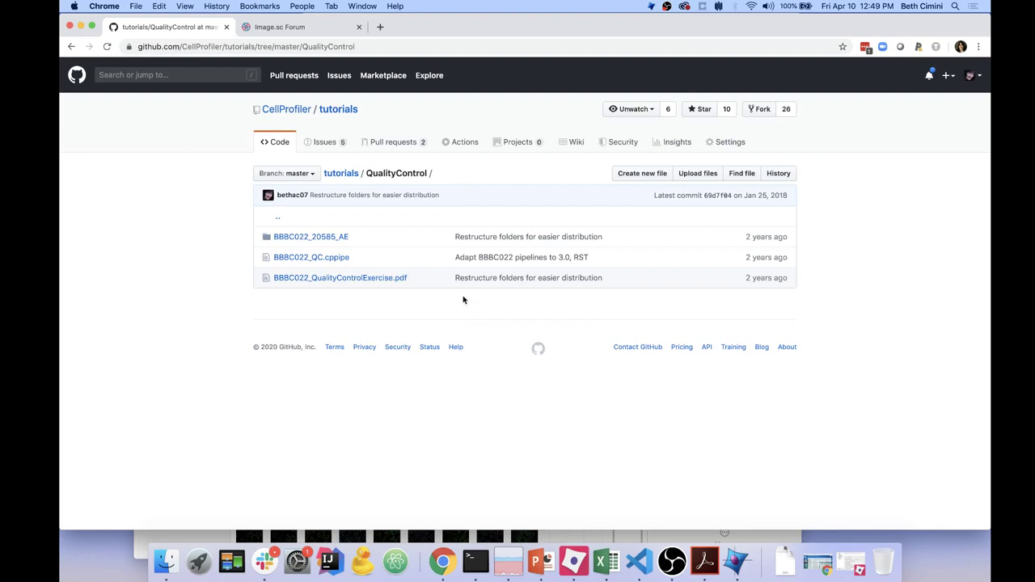
left_click(293, 30)
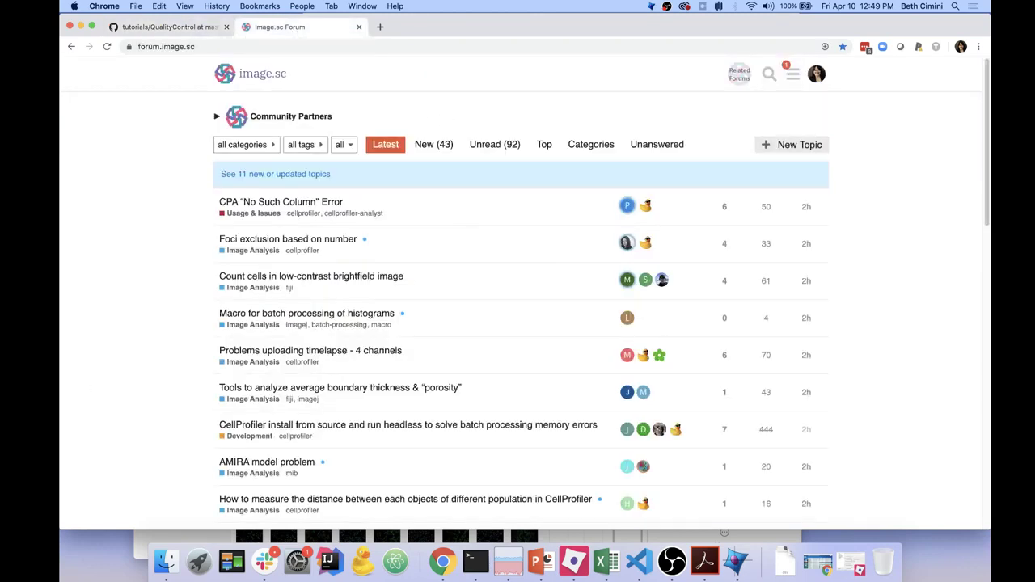
left_click(519, 564)
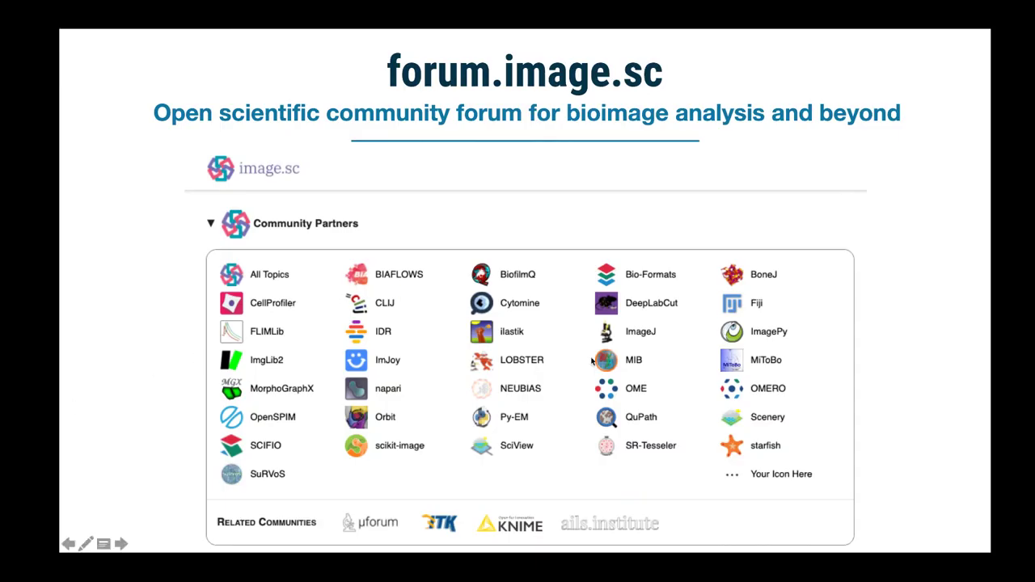
left_click(384, 367)
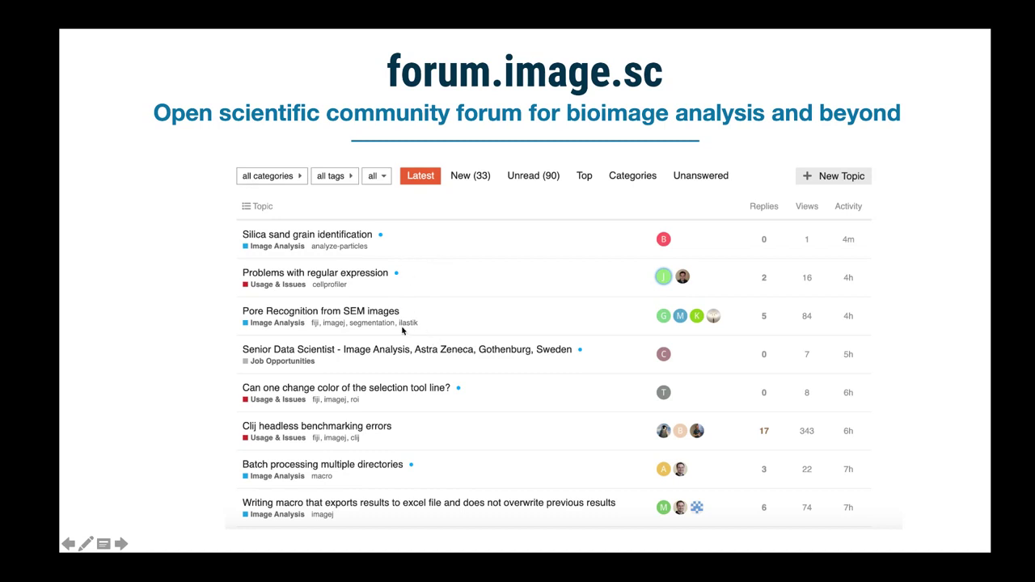
key("Right")
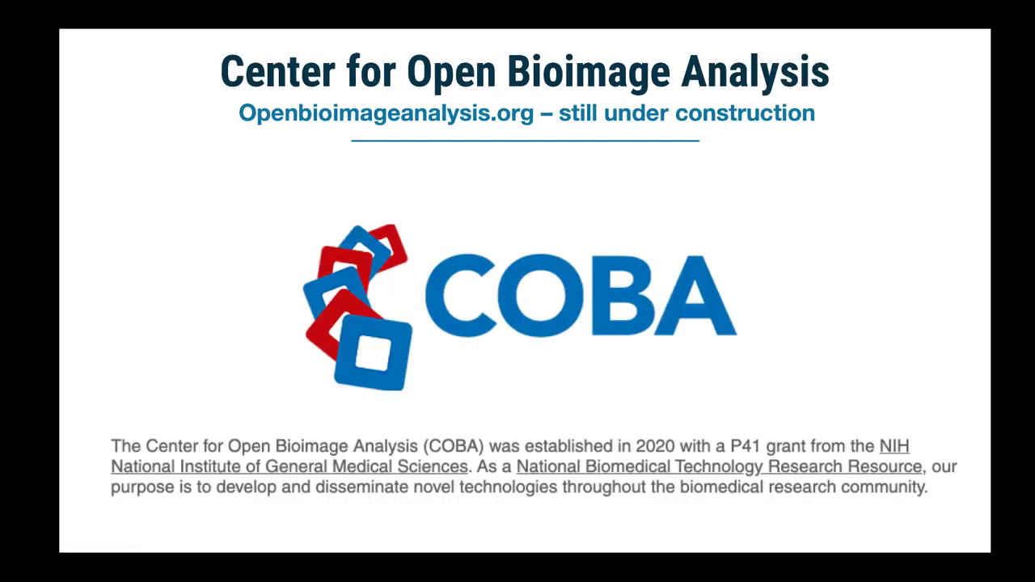
key("Right")
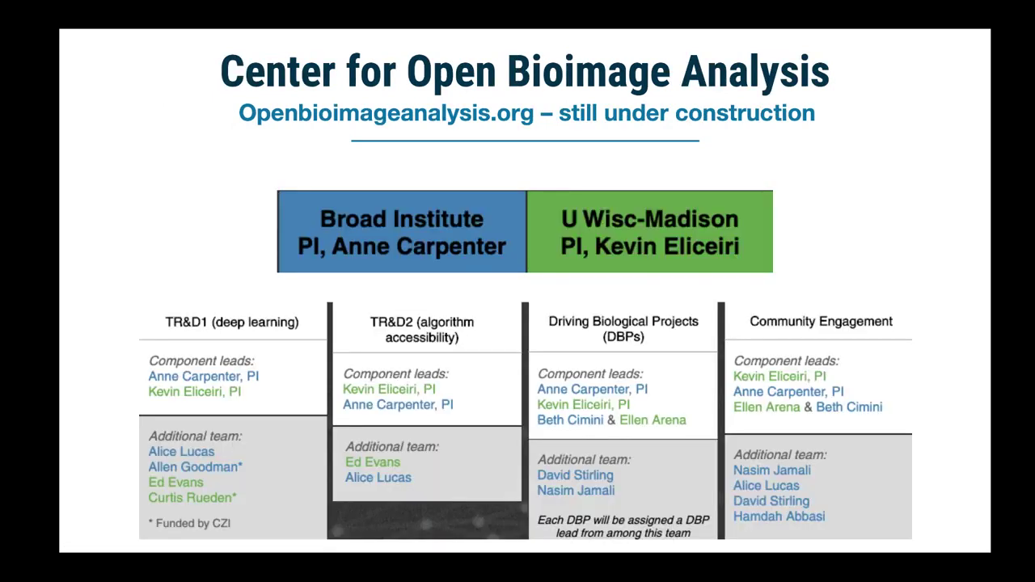